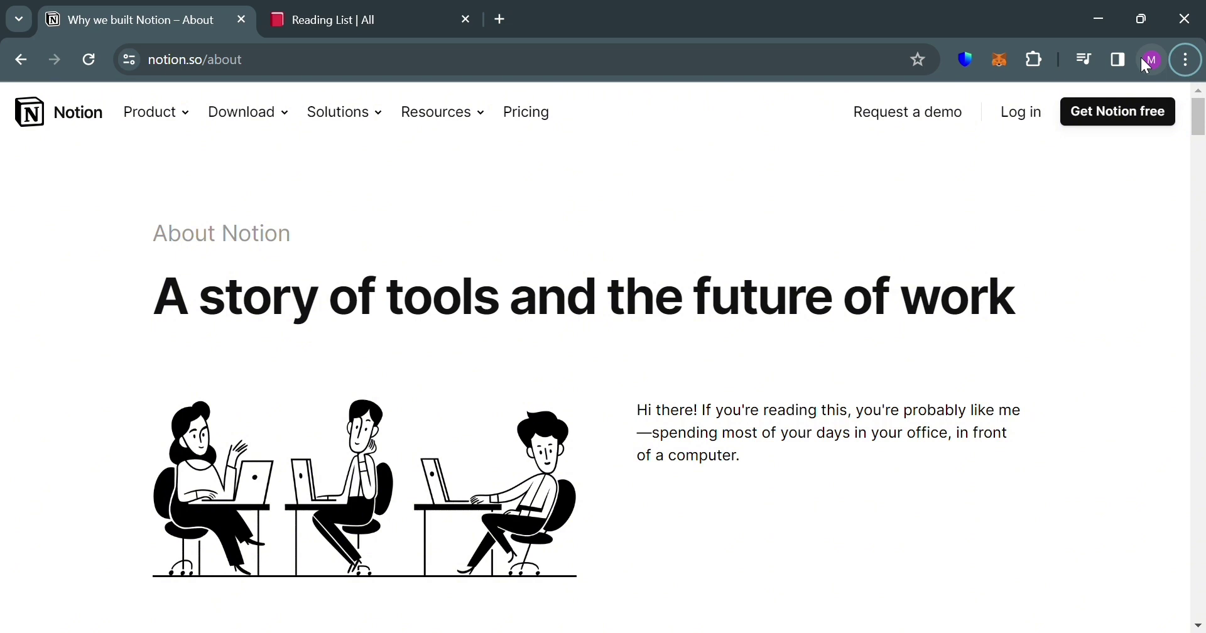
# - Read through the notion.so About page, then switch to the Reading List tab
pyautogui.scroll(-2, 709, 396)
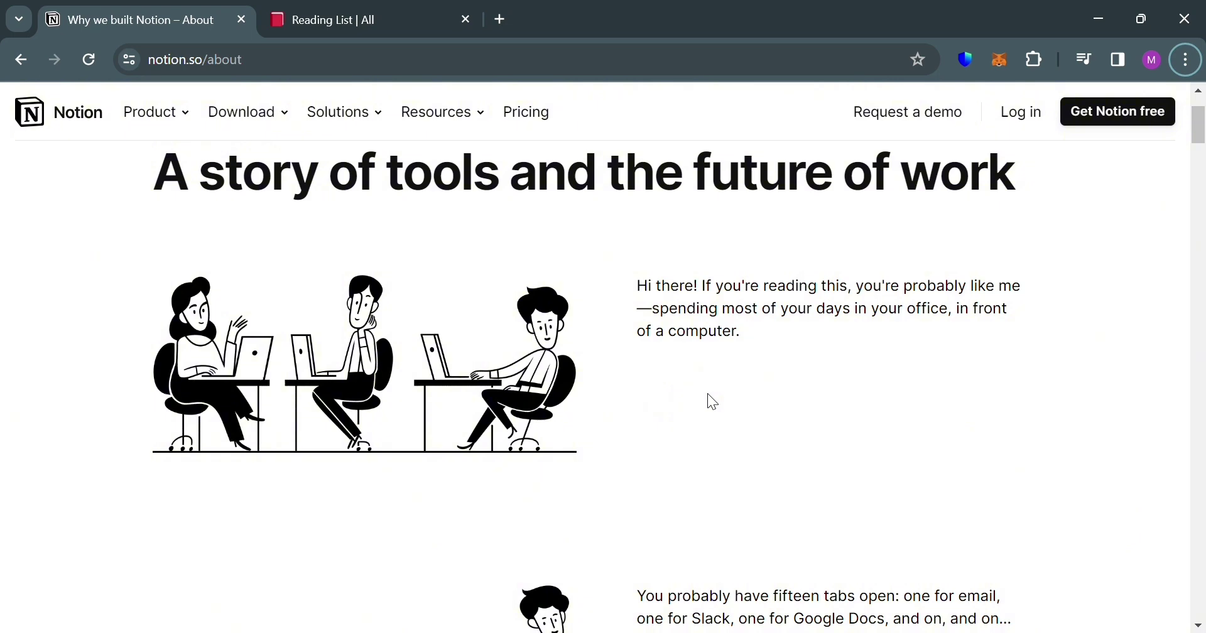
pyautogui.scroll(-7, 708, 396)
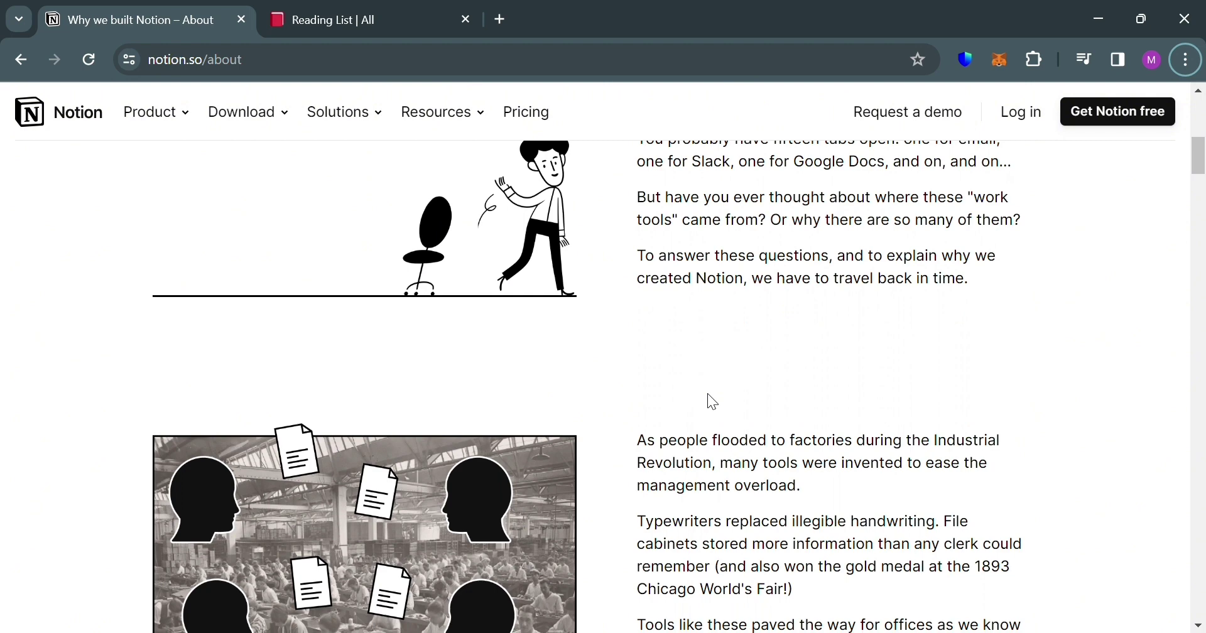
pyautogui.scroll(-4, 708, 396)
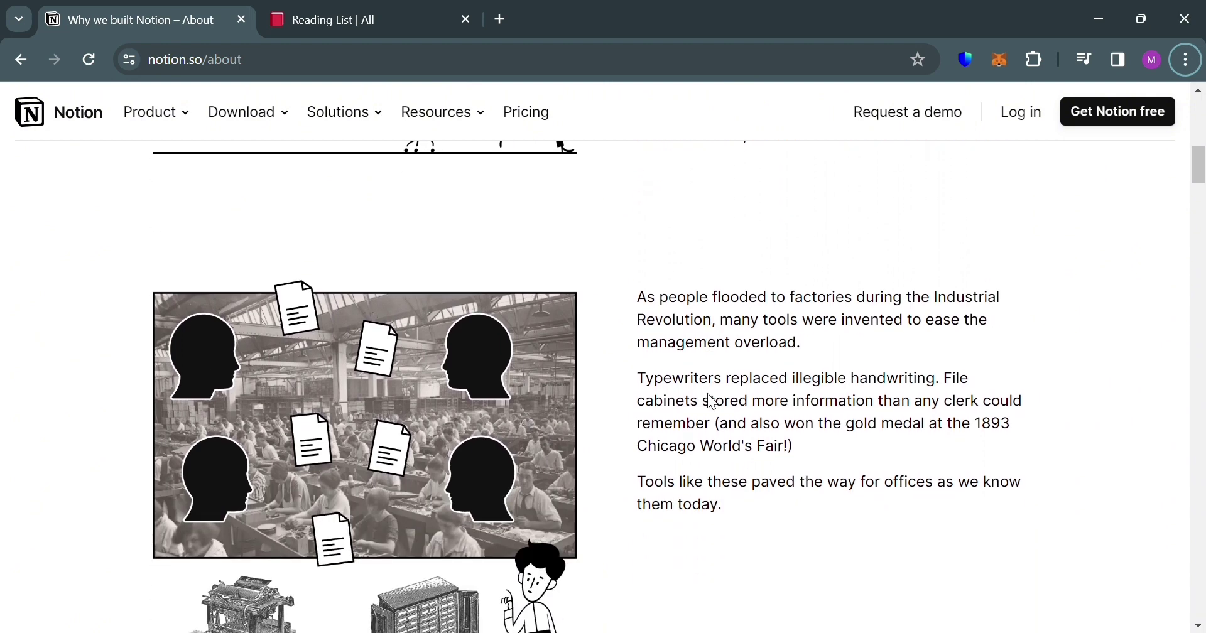
pyautogui.scroll(-5, 711, 401)
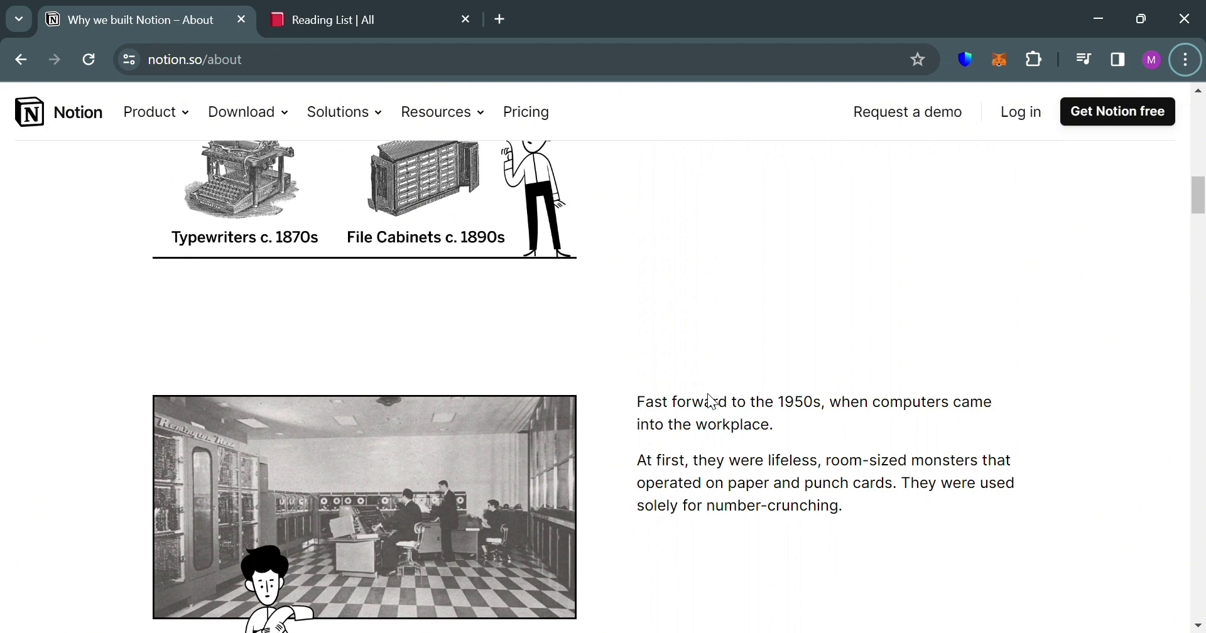
pyautogui.scroll(-10, 711, 400)
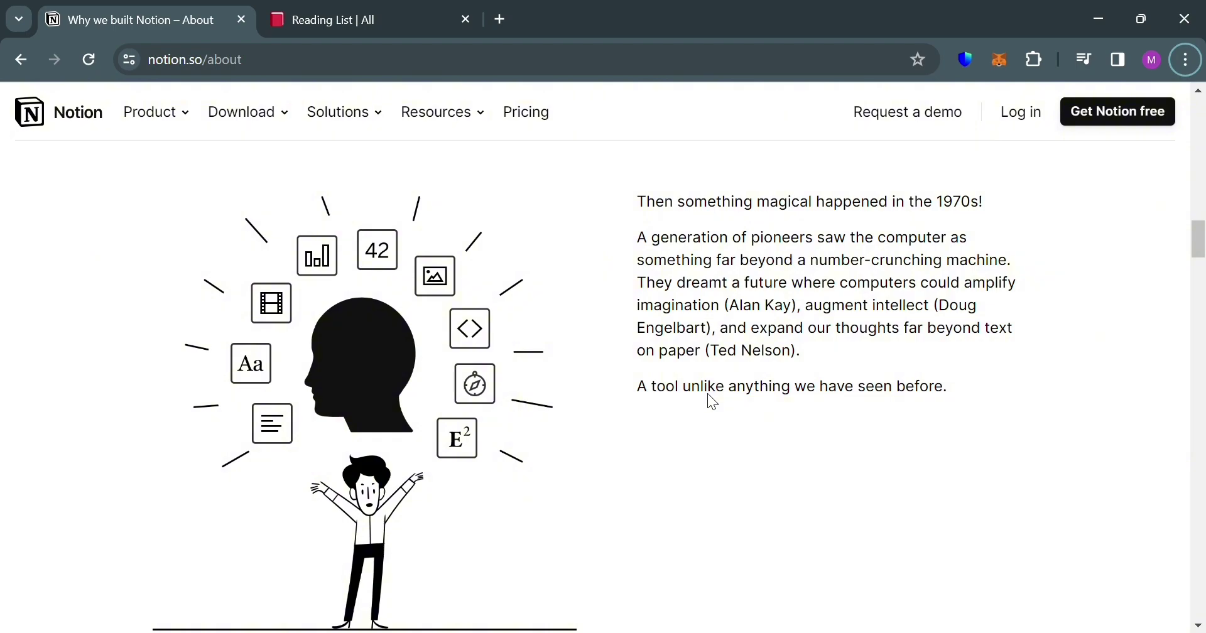
pyautogui.scroll(-15, 708, 394)
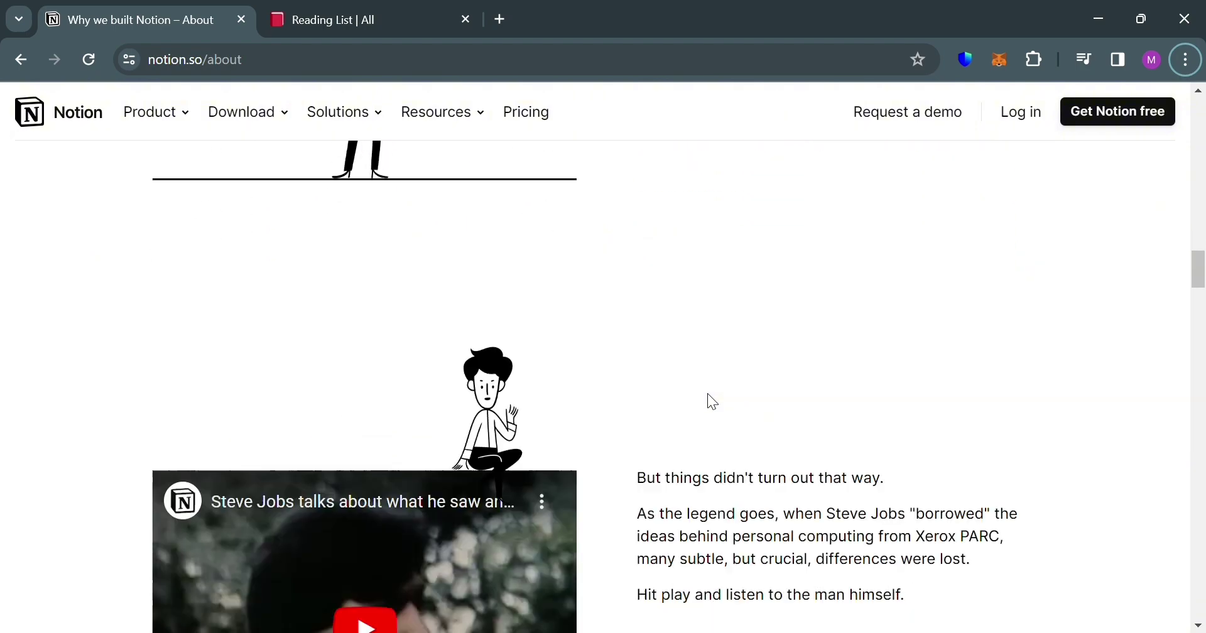
pyautogui.scroll(-15, 711, 401)
pyautogui.scroll(20, 711, 401)
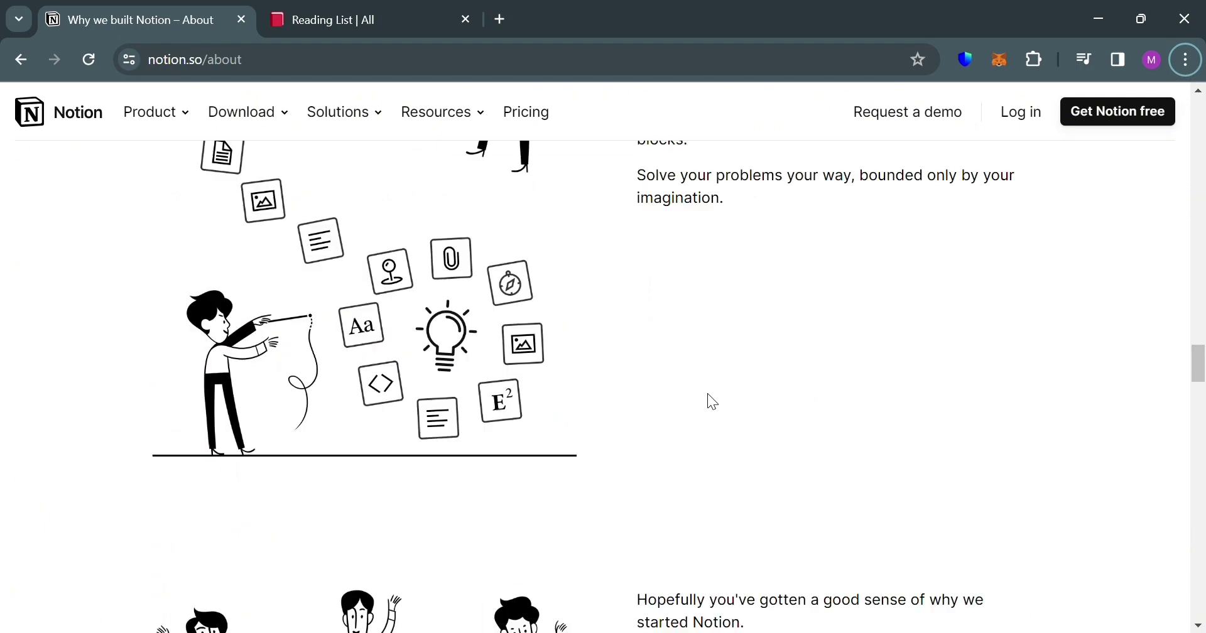
pyautogui.scroll(12, 710, 400)
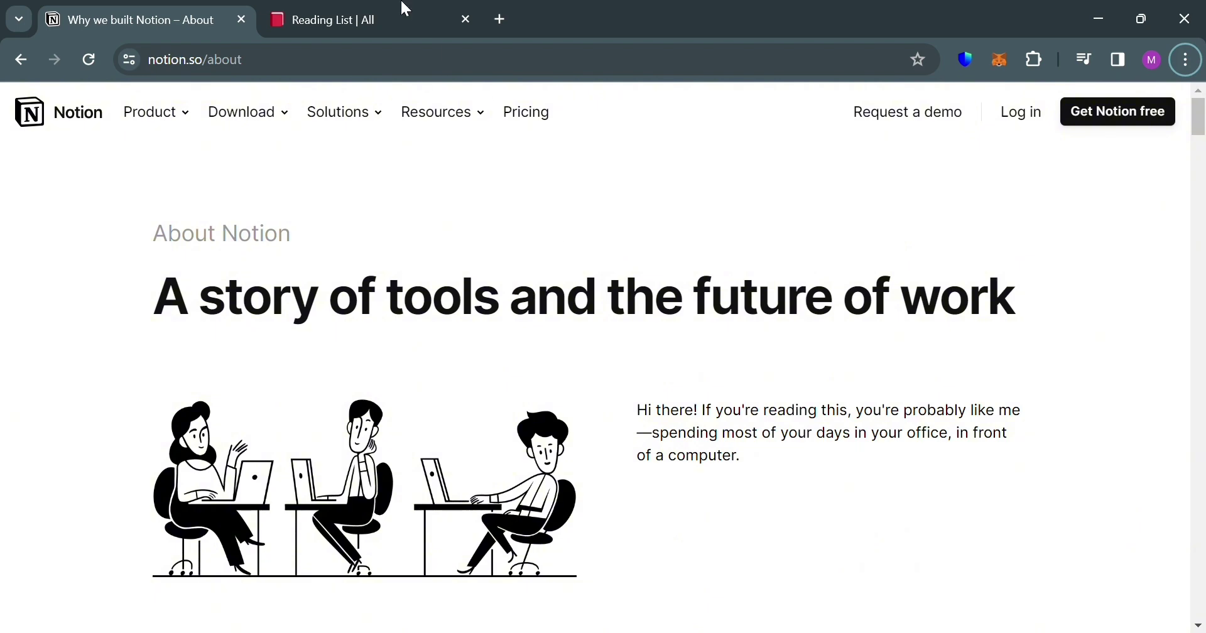
pyautogui.click(346, 9)
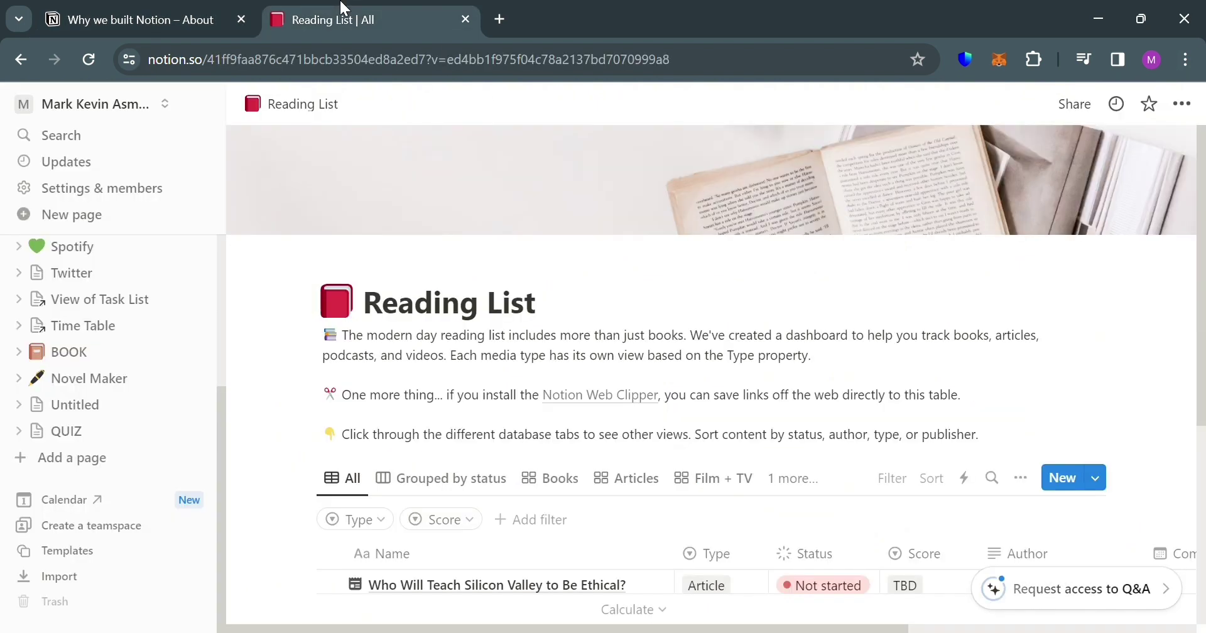
# - Open the QUIZ page and inspect the Short Answer card's 5+5 Question
pyautogui.moveTo(283, 398)
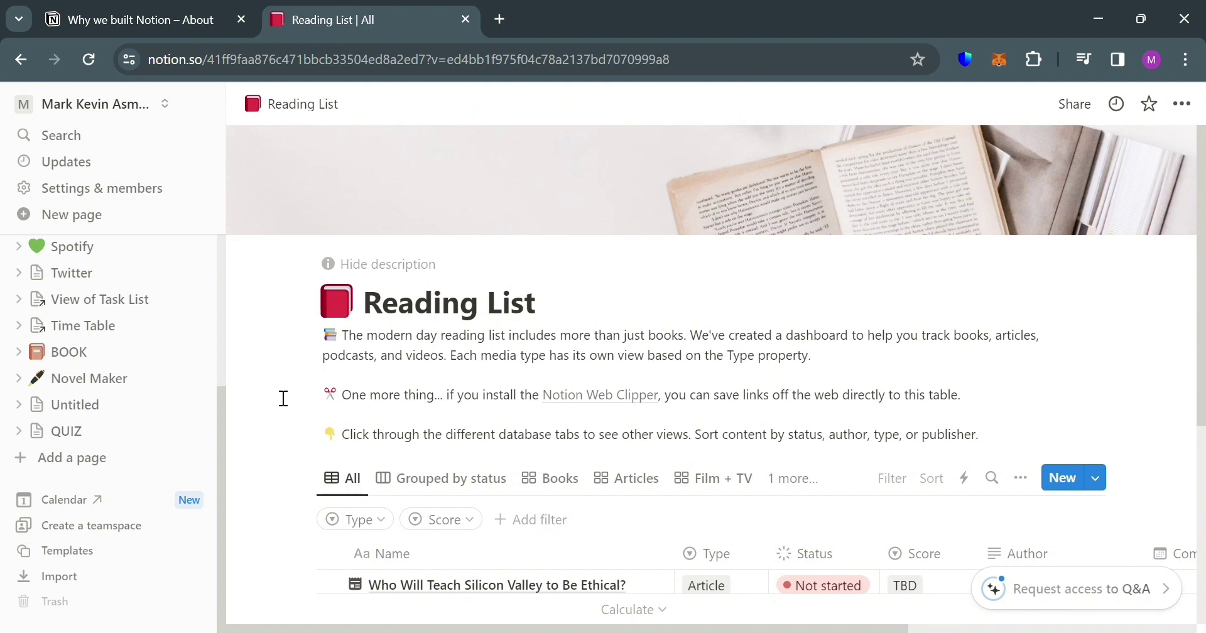
pyautogui.click(106, 439)
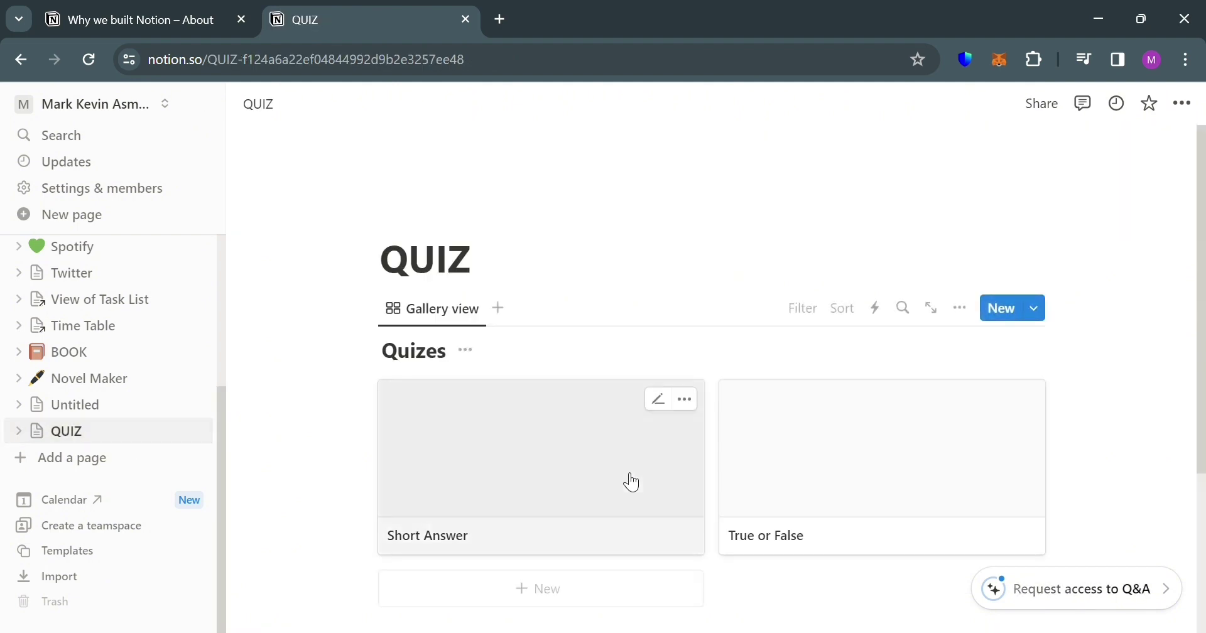
pyautogui.click(632, 482)
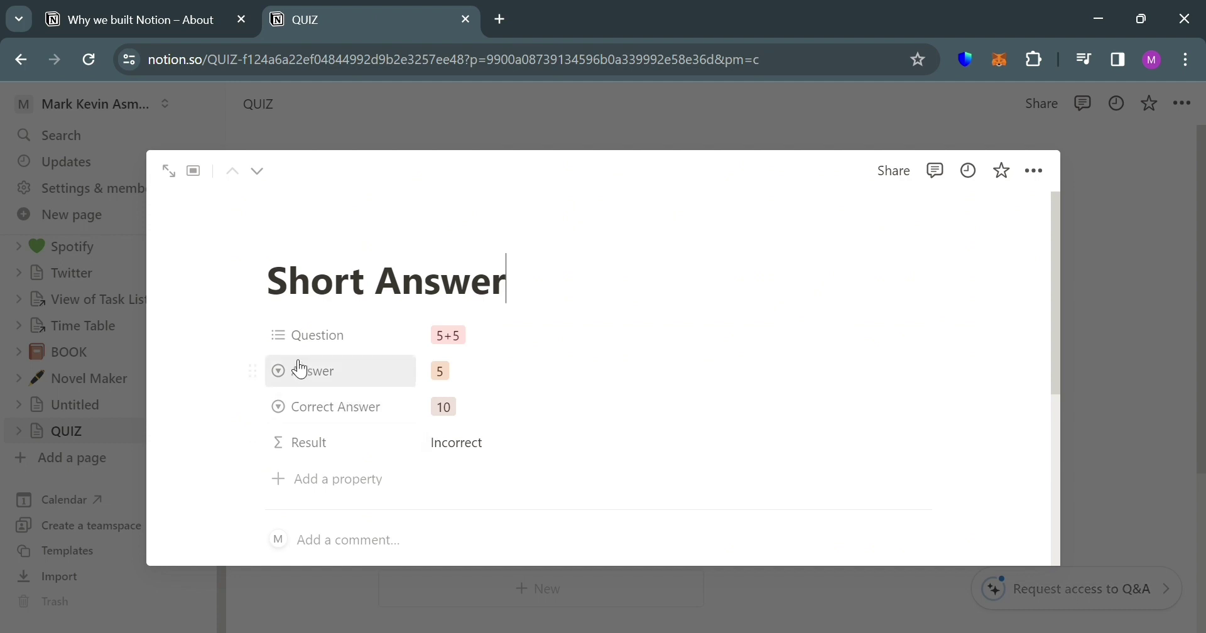
pyautogui.click(487, 339)
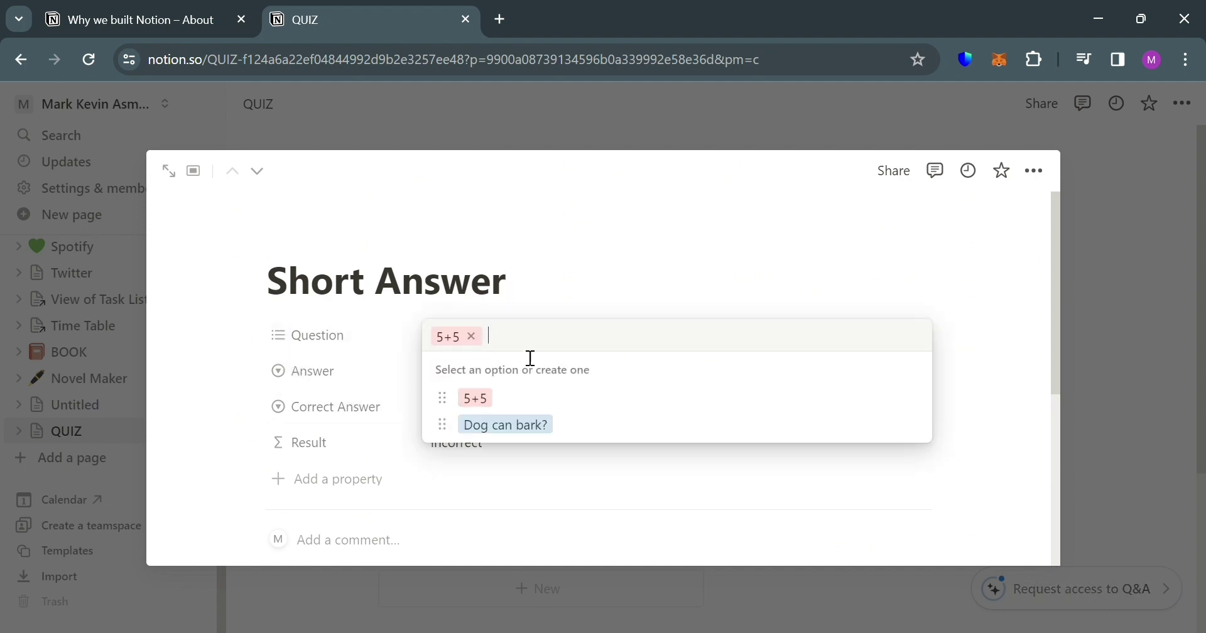
pyautogui.click(354, 368)
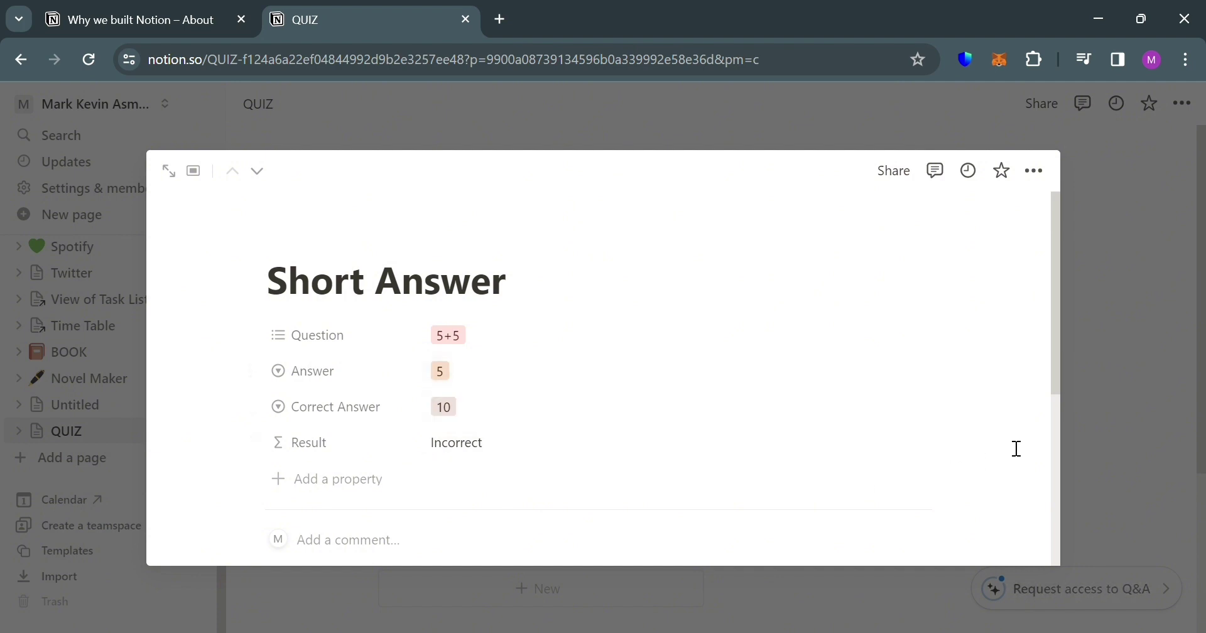
pyautogui.click(1112, 422)
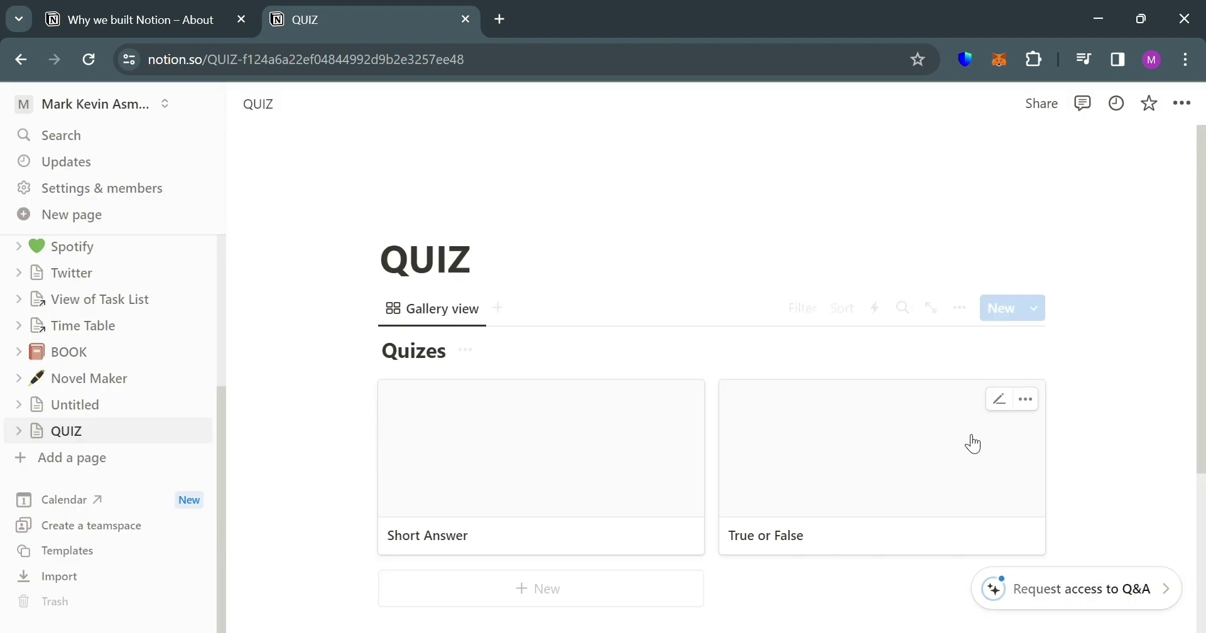
# - Add a new quiz card and set the True or False card's Correct Answer to False
pyautogui.scroll(-3, 850, 467)
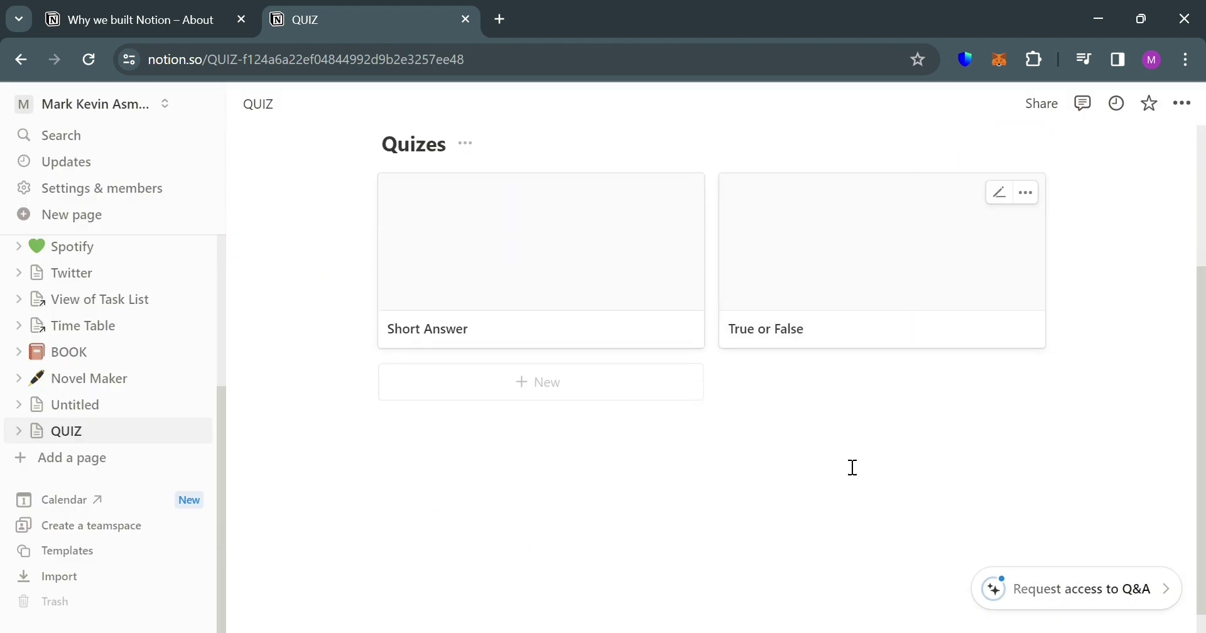
pyautogui.click(648, 393)
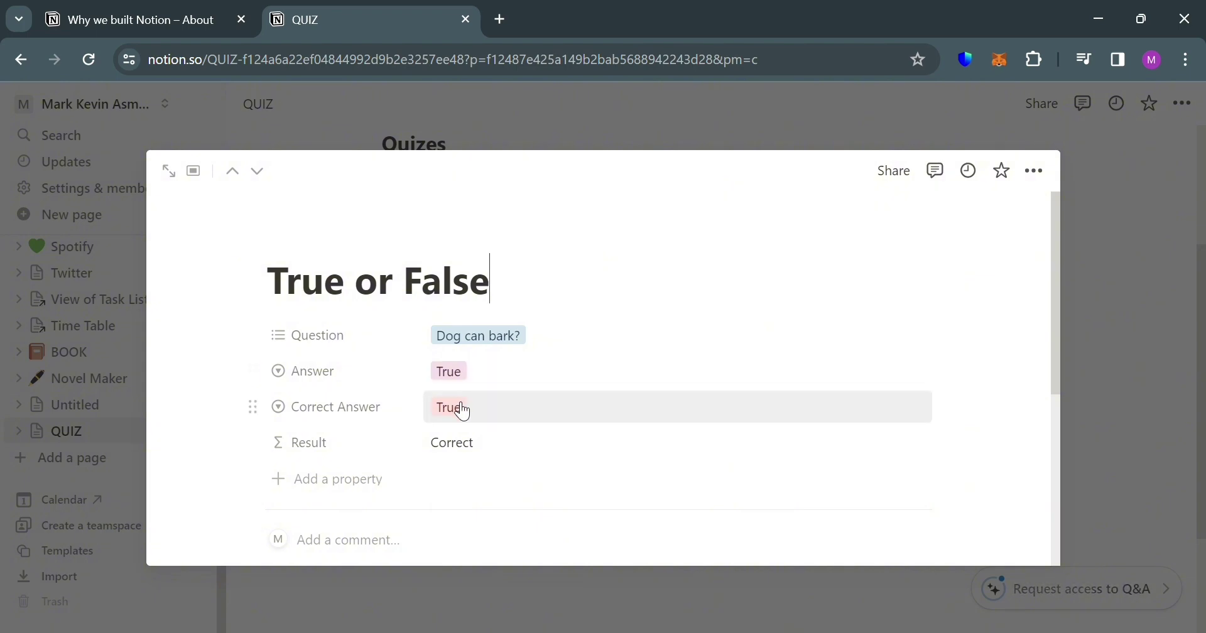
pyautogui.click(495, 416)
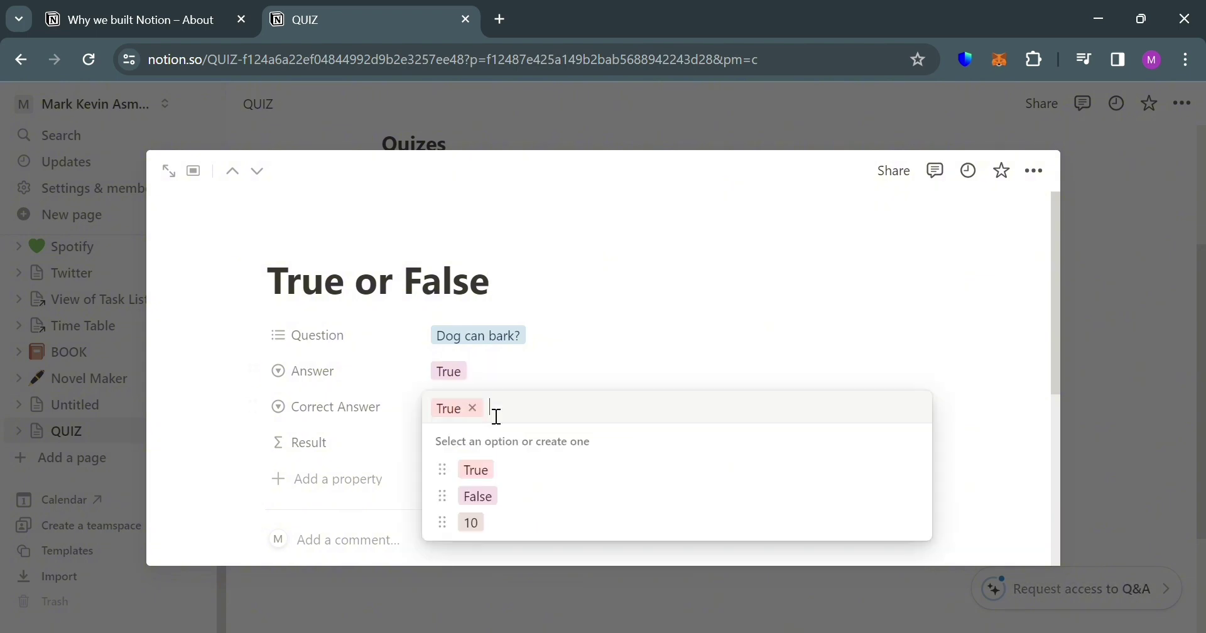
pyautogui.click(477, 497)
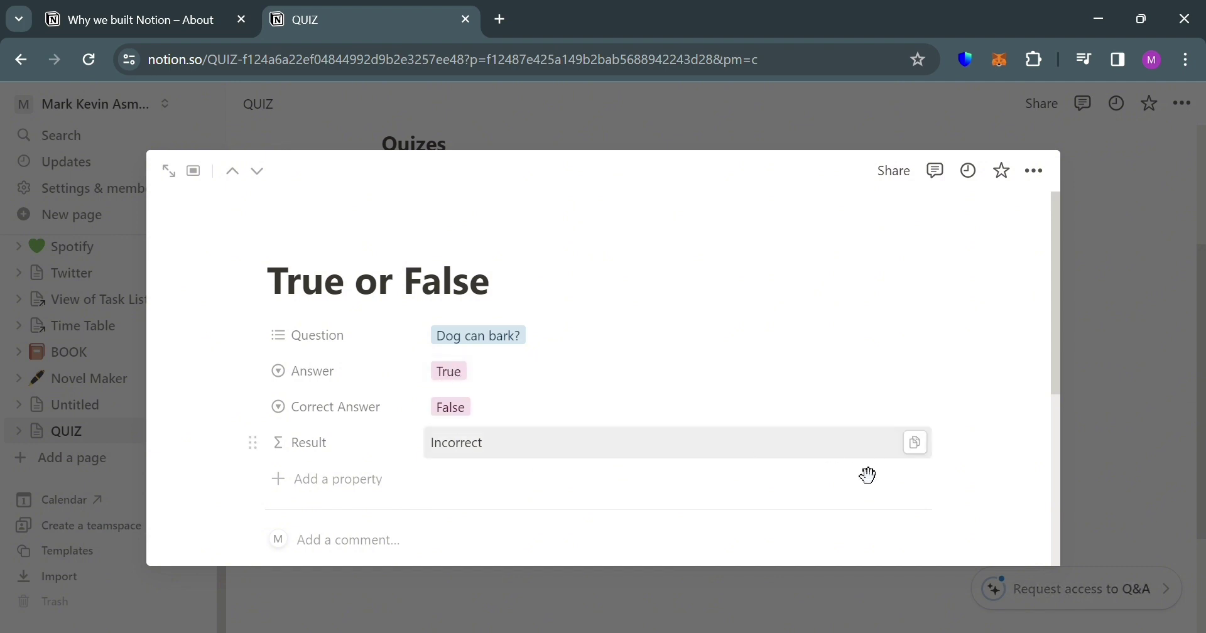
pyautogui.click(1133, 342)
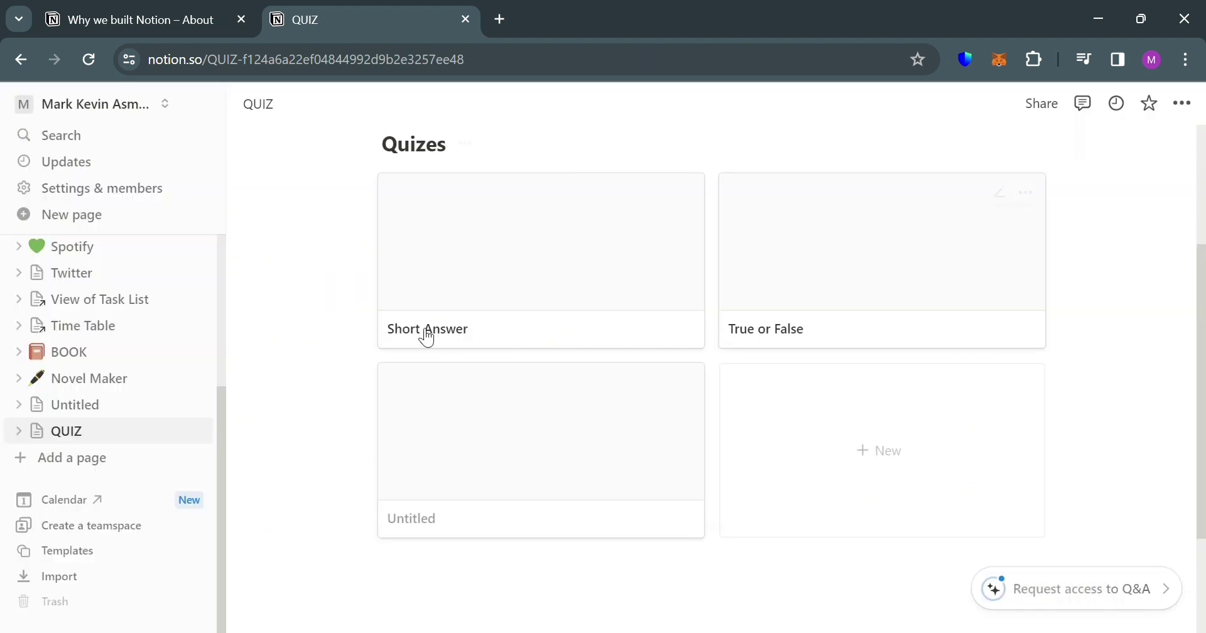
# - Create a new empty page titled 'Quiz 2'
pyautogui.scroll(2, 217, 328)
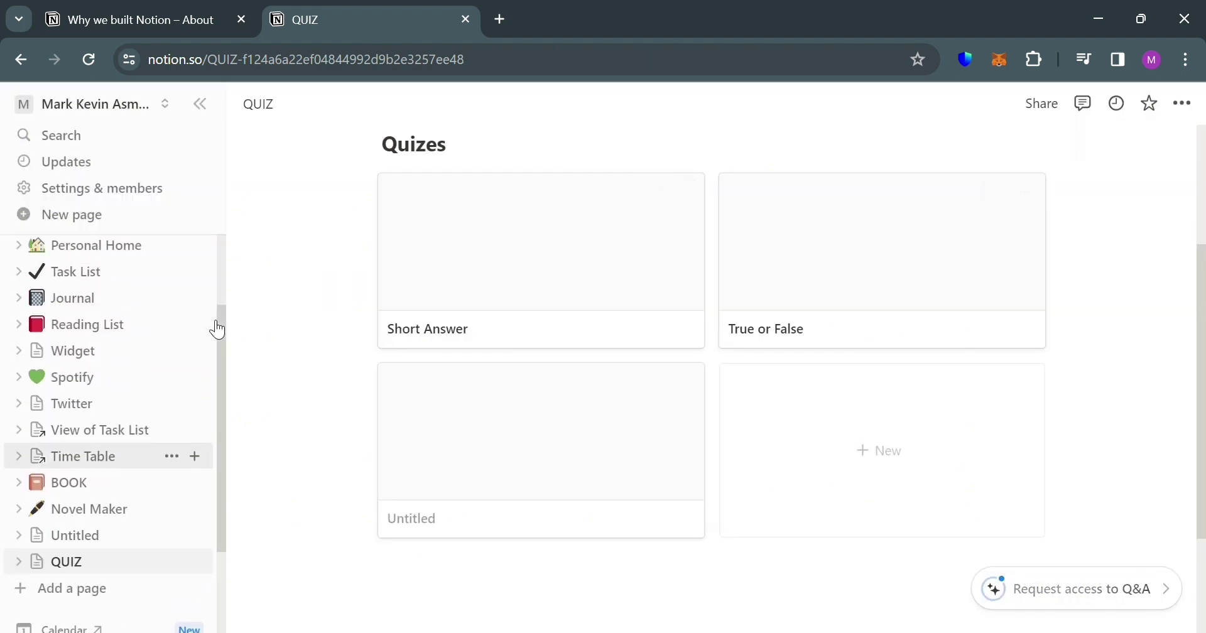
pyautogui.click(71, 592)
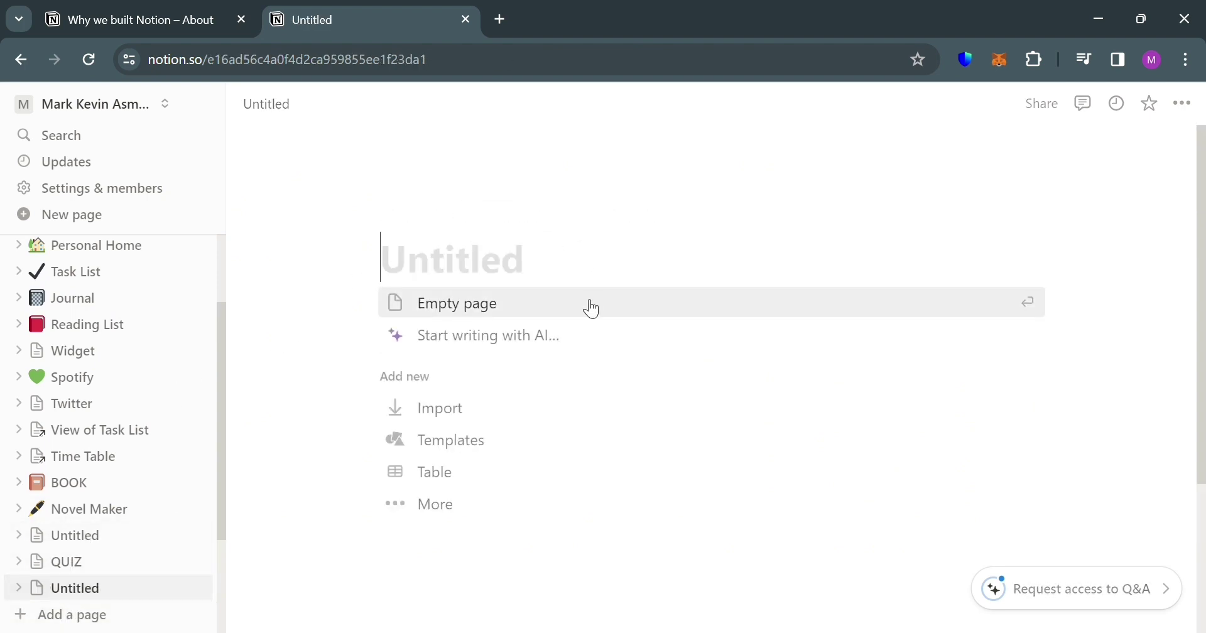
pyautogui.write('Quiz 2')
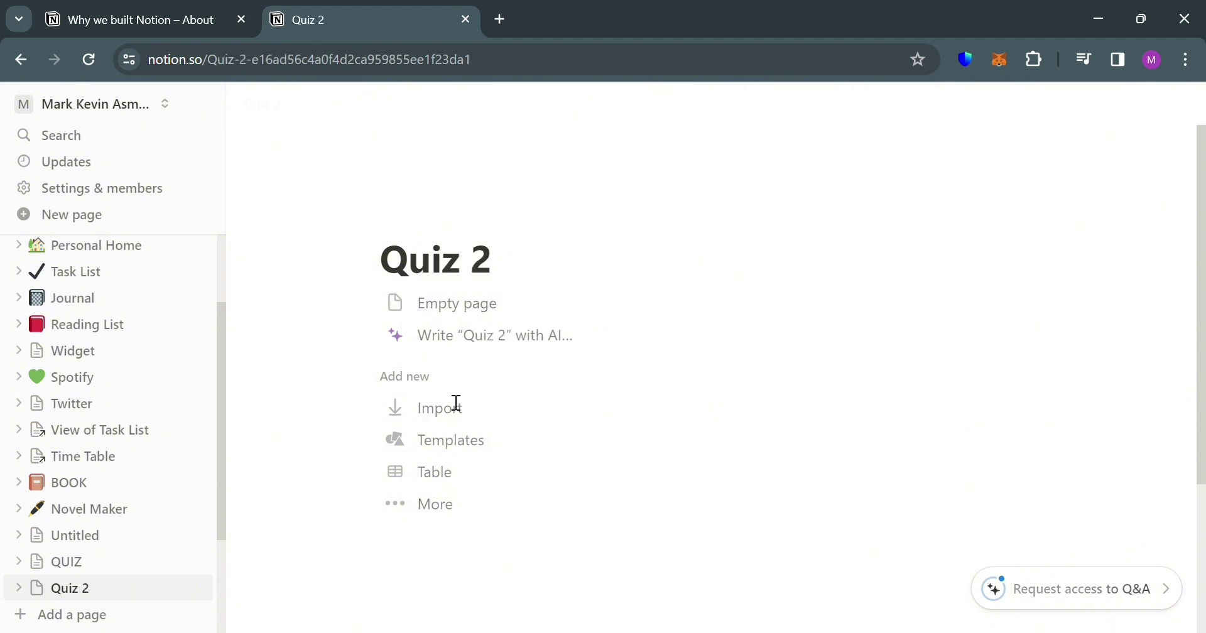
pyautogui.click(517, 320)
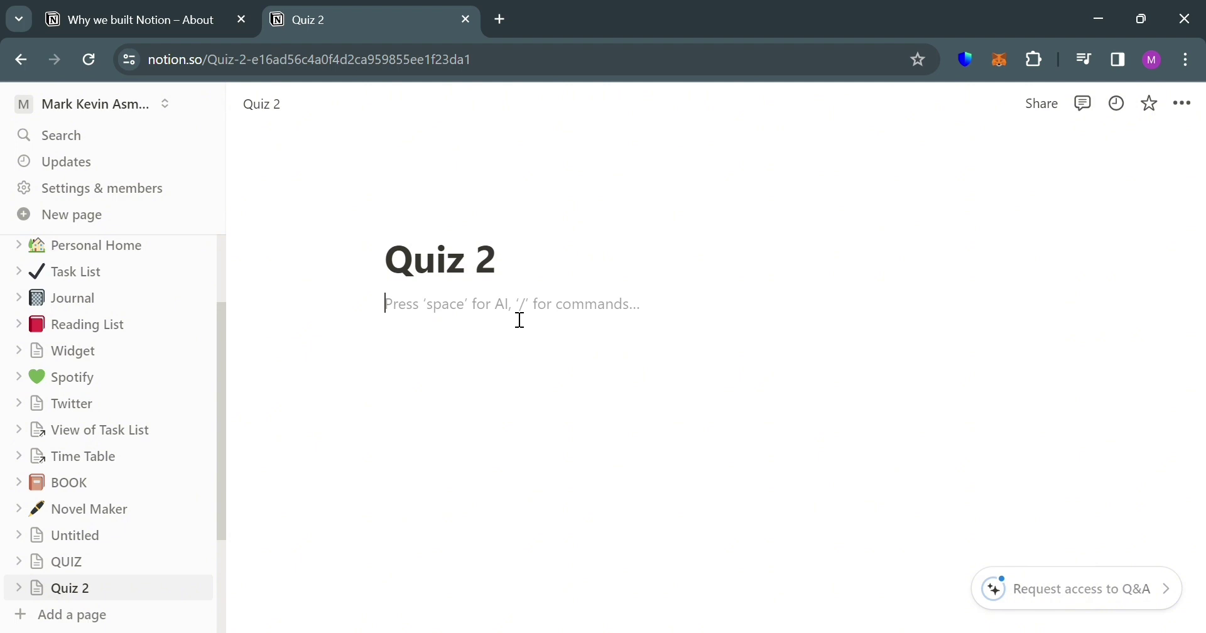
# - Insert a gallery view backed by a new database using /ga
pyautogui.write('/')
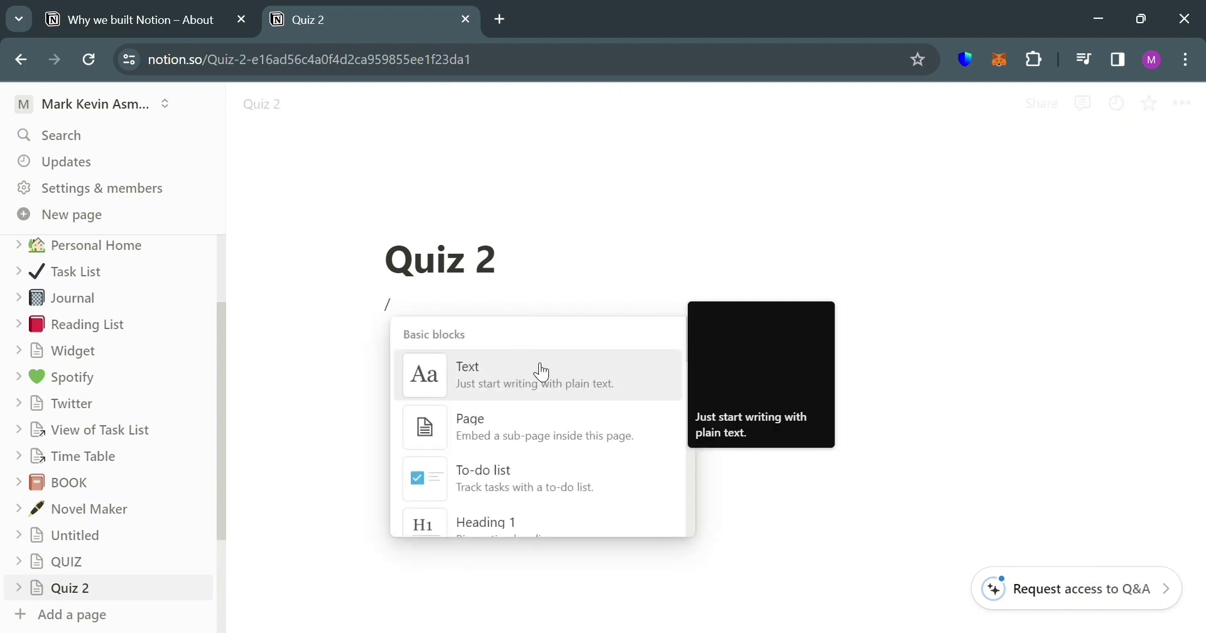
pyautogui.write('ga')
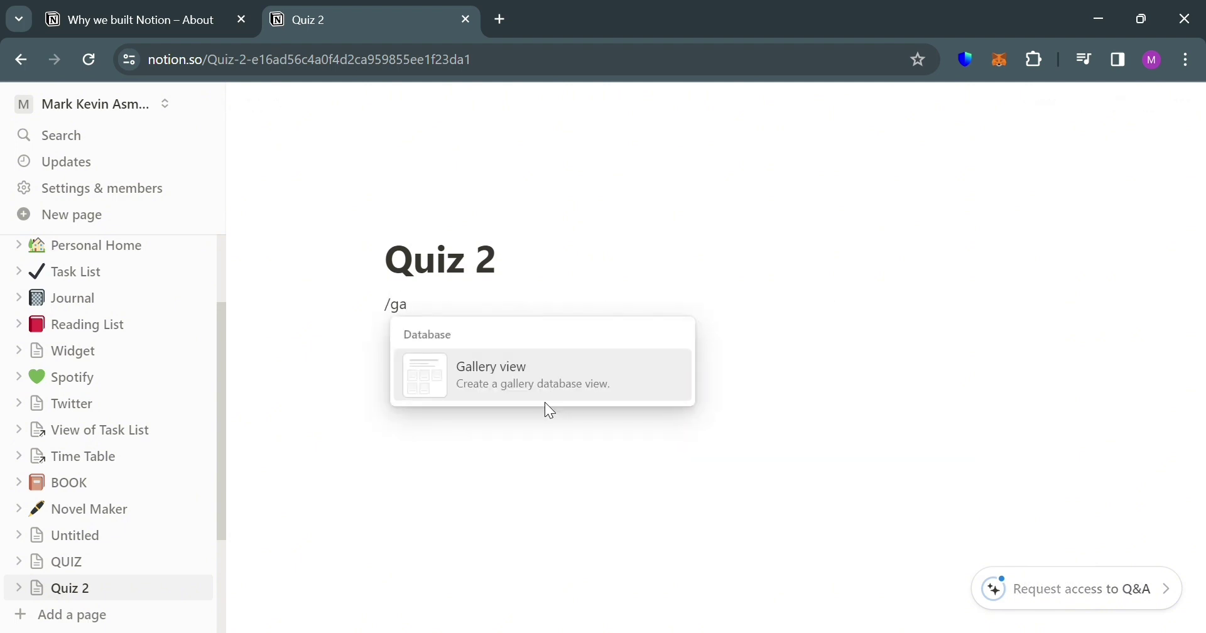
pyautogui.click(544, 392)
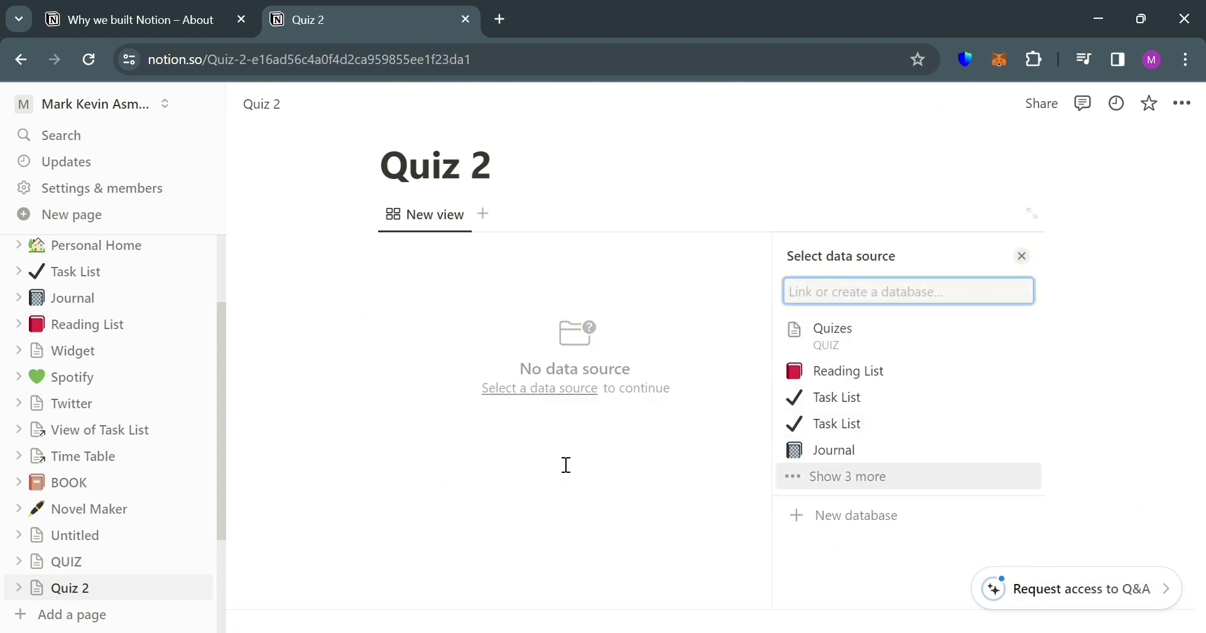
pyautogui.click(932, 527)
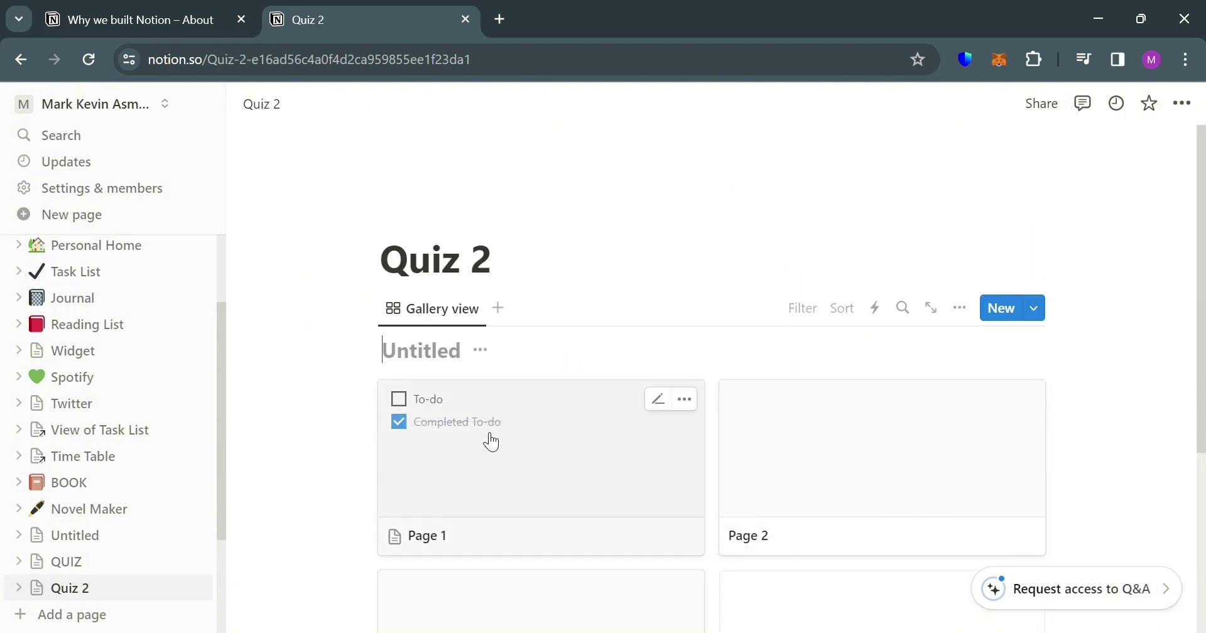
# - Open Page 2 and delete its Created property for everyone
pyautogui.click(496, 462)
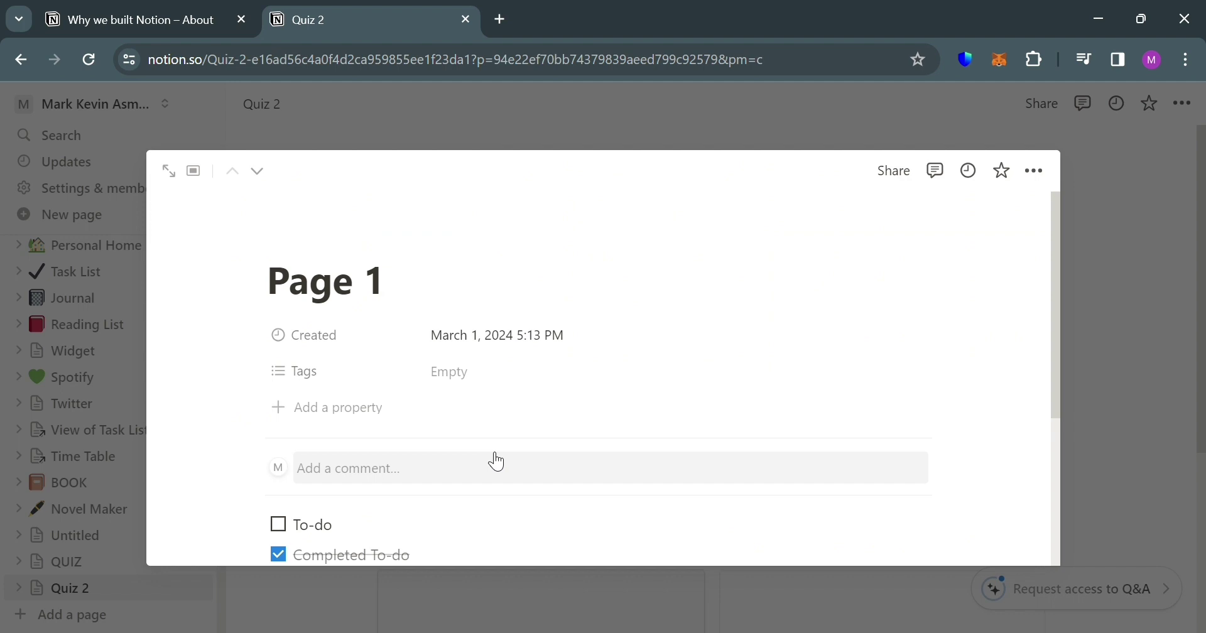
pyautogui.click(1111, 224)
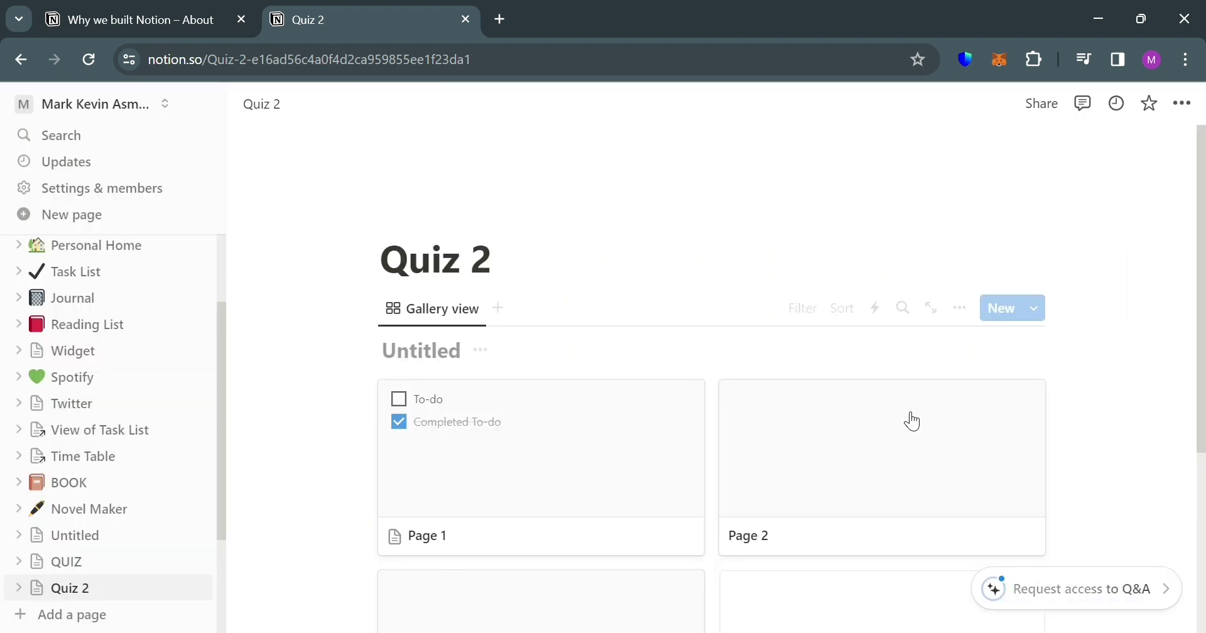
pyautogui.click(841, 512)
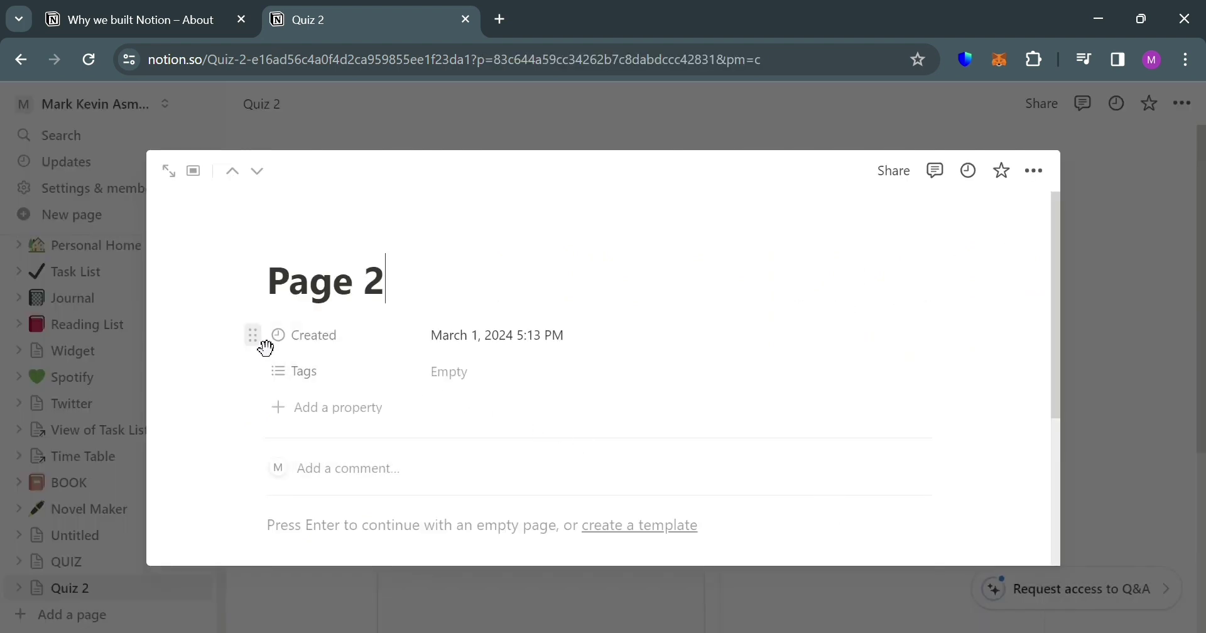
pyautogui.click(252, 337)
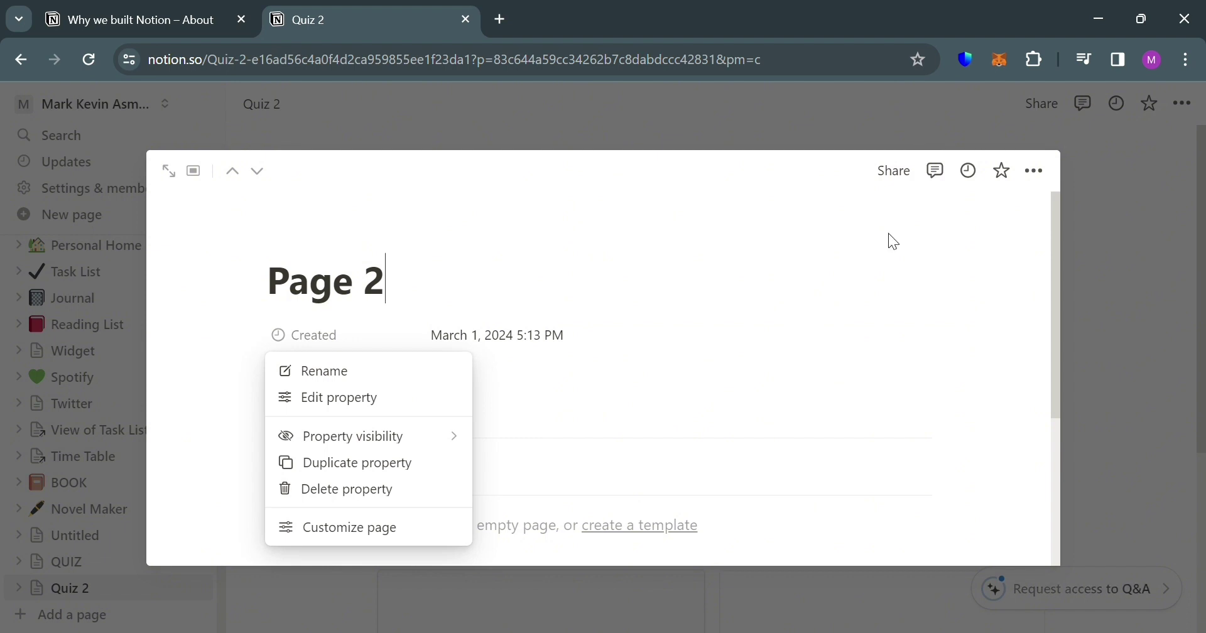
pyautogui.click(347, 497)
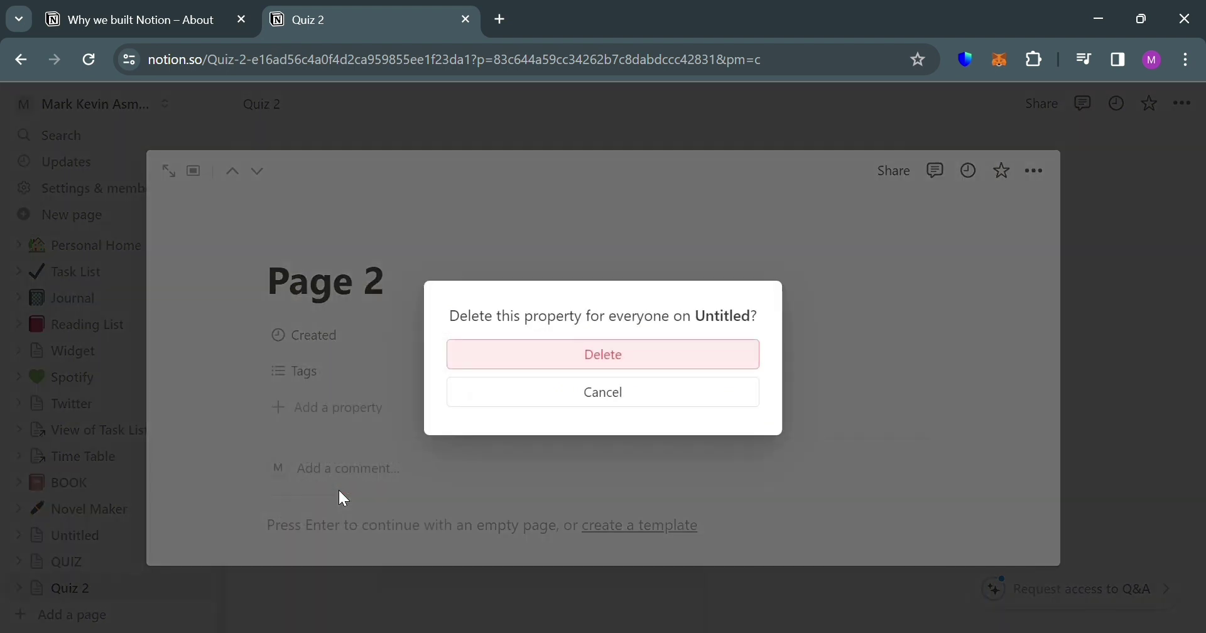
pyautogui.click(684, 360)
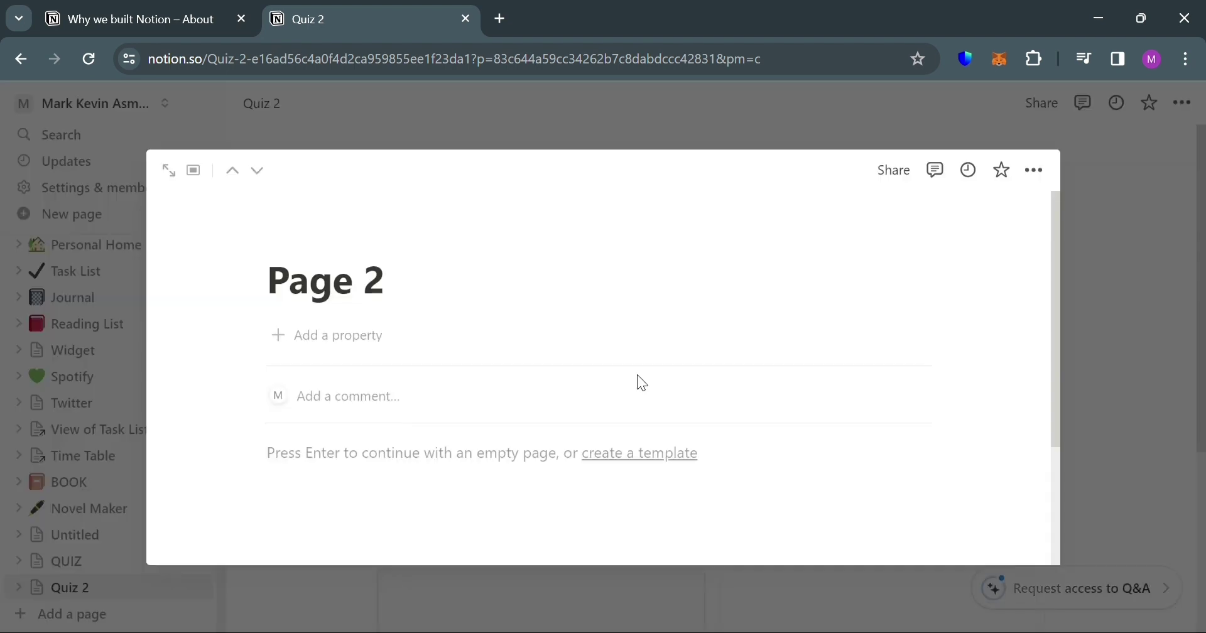
# - Add text properties named Question and Answer to Page 2
pyautogui.click(310, 333)
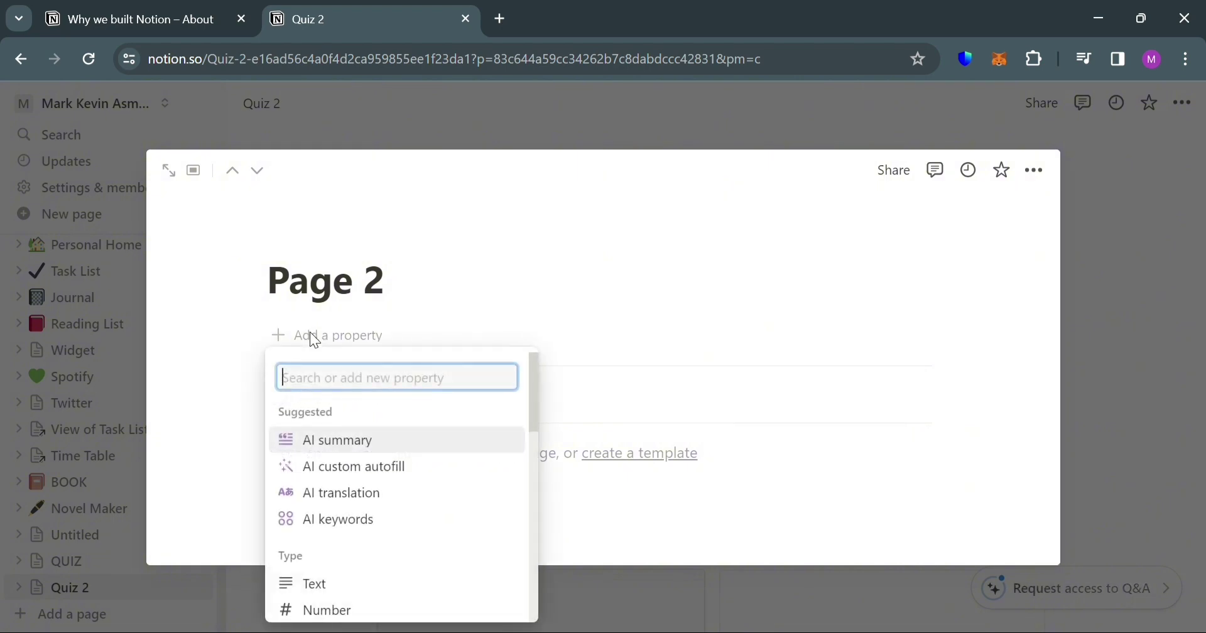
pyautogui.click(360, 585)
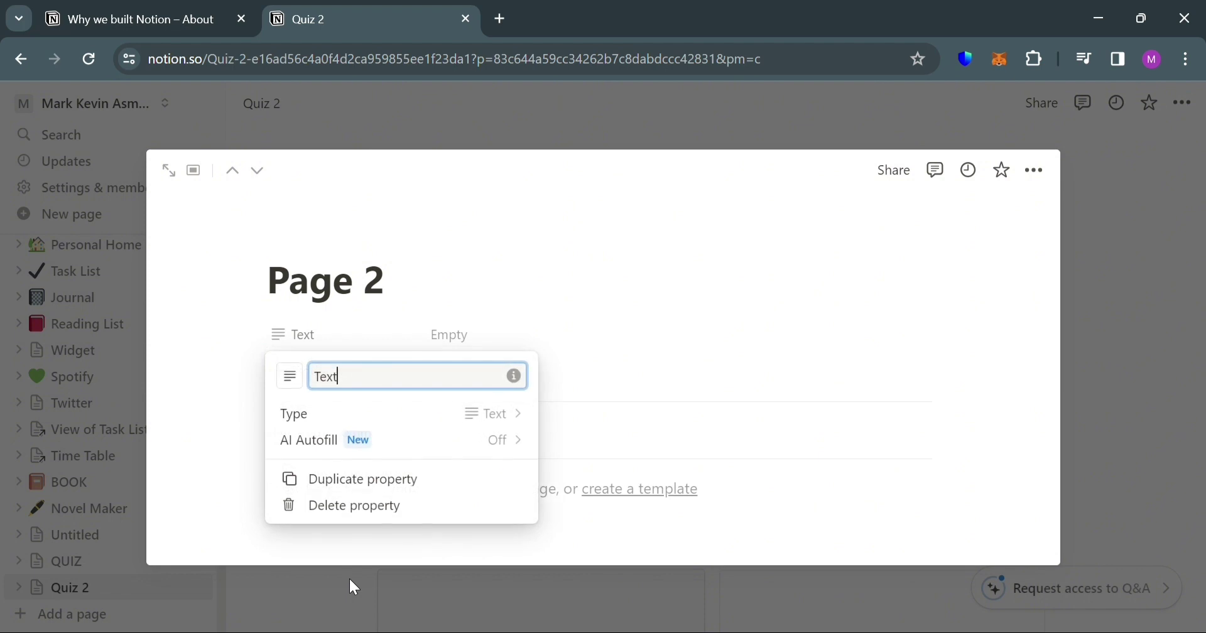
pyautogui.press('BackSpace')
pyautogui.press('BackSpace')
pyautogui.press('BackSpace')
pyautogui.press('BackSpace')
pyautogui.write('Q')
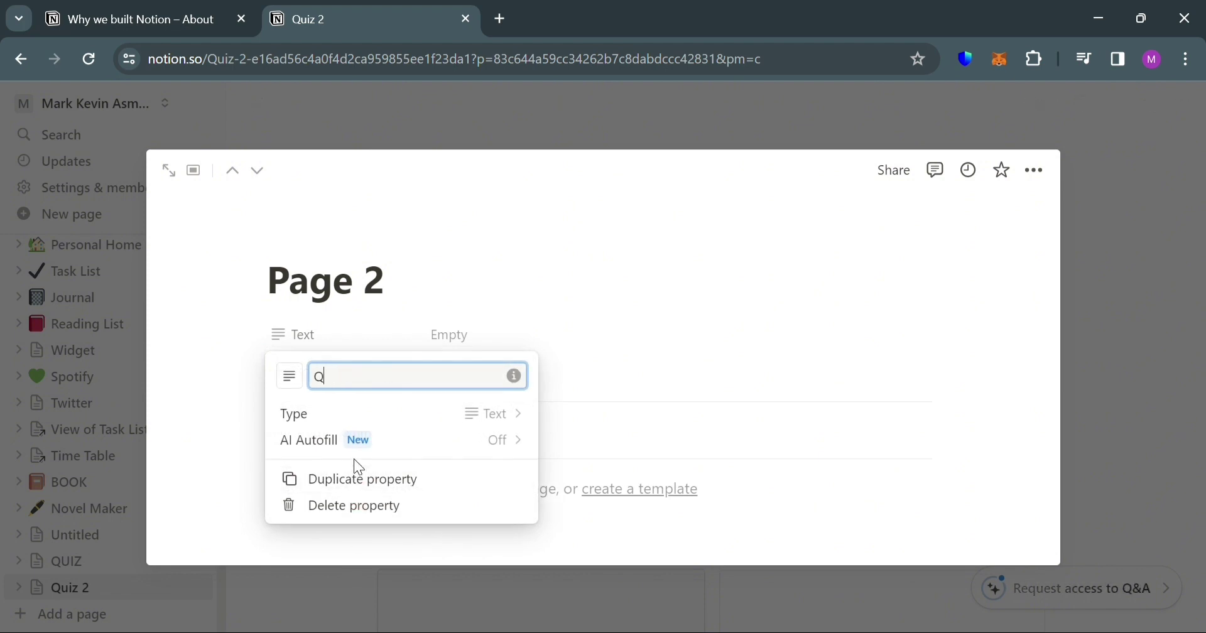
pyautogui.write('uestion')
pyautogui.click(635, 336)
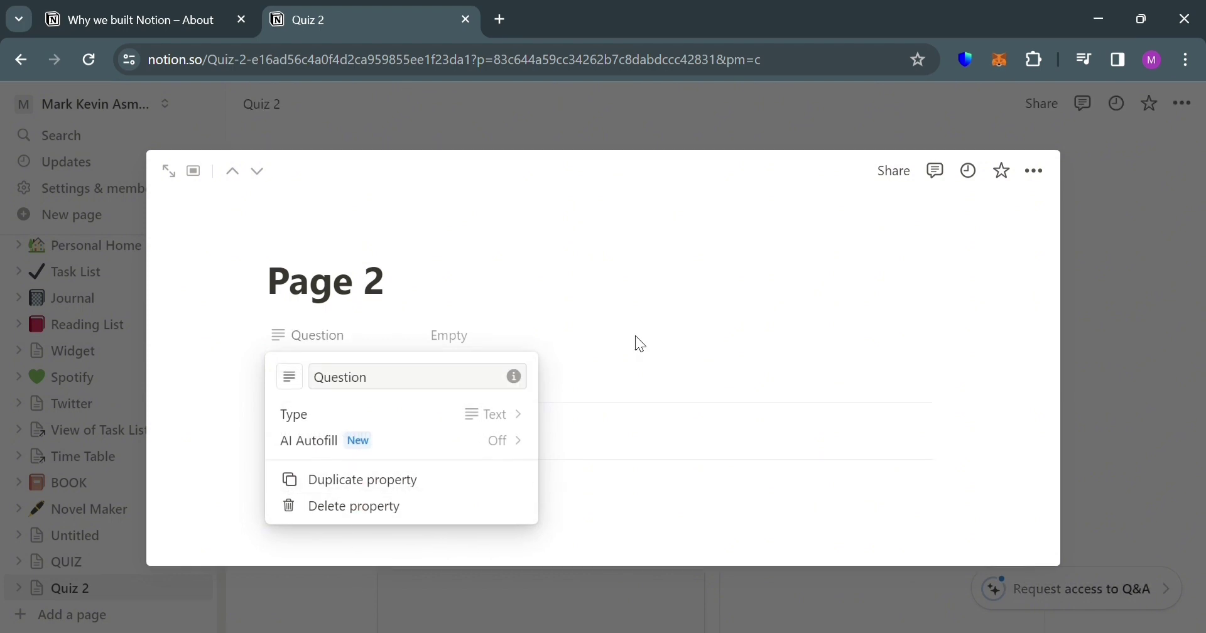
pyautogui.click(330, 374)
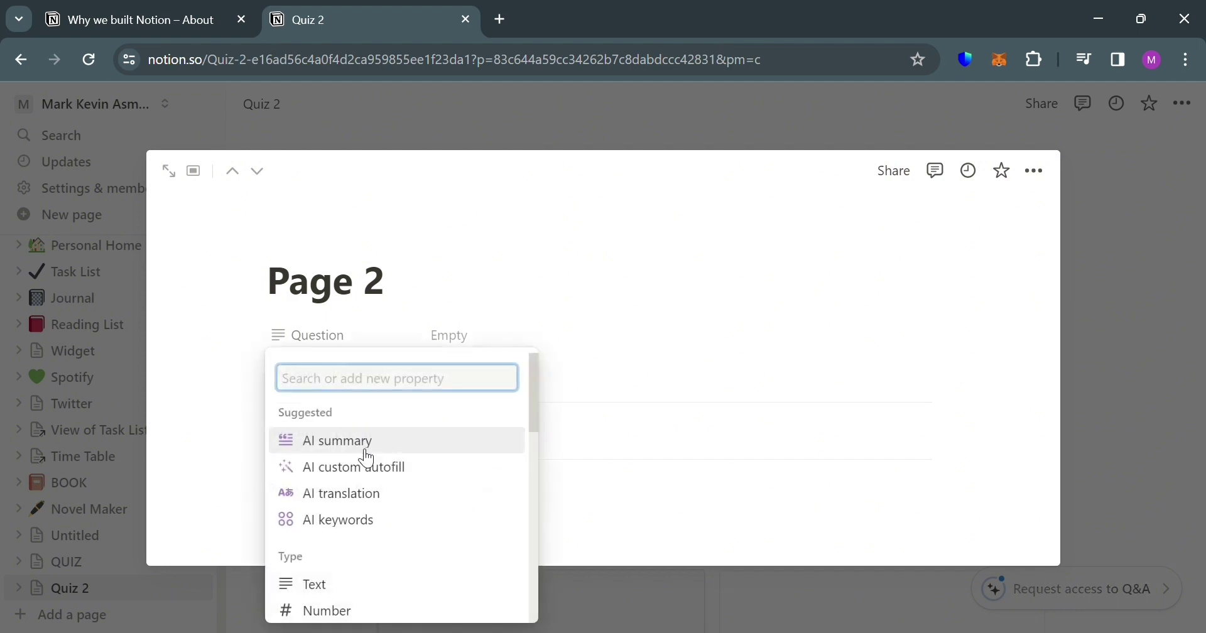
pyautogui.click(353, 583)
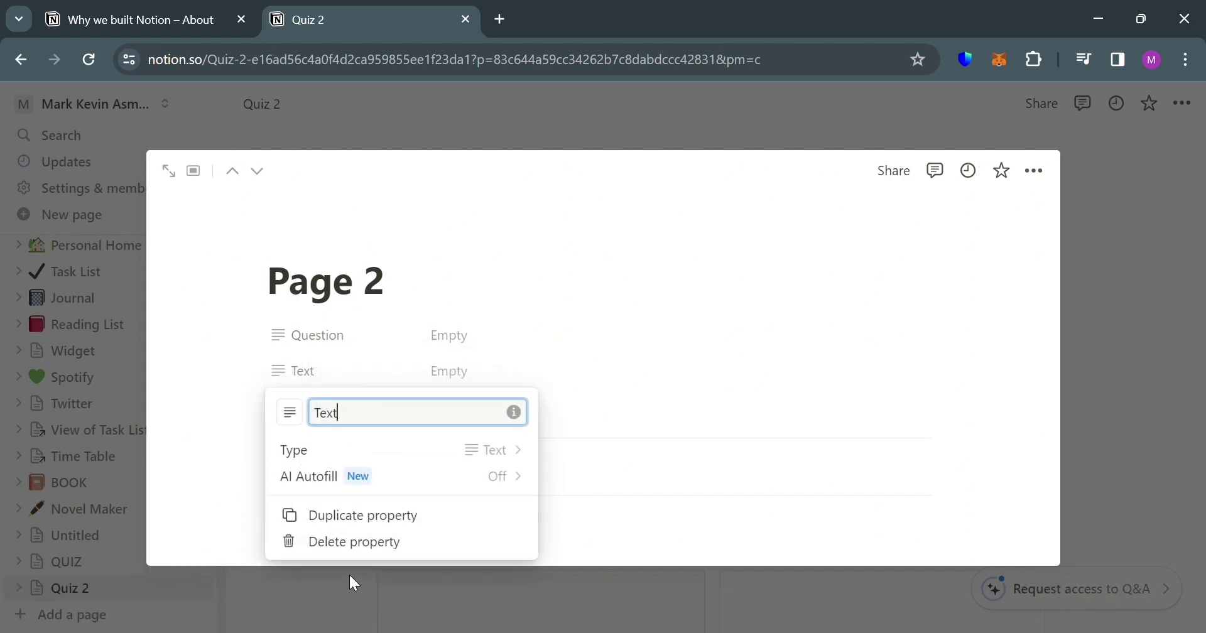
pyautogui.press('BackSpace')
pyautogui.press('BackSpace')
pyautogui.press('BackSpace')
pyautogui.press('BackSpace')
pyautogui.write('Ans')
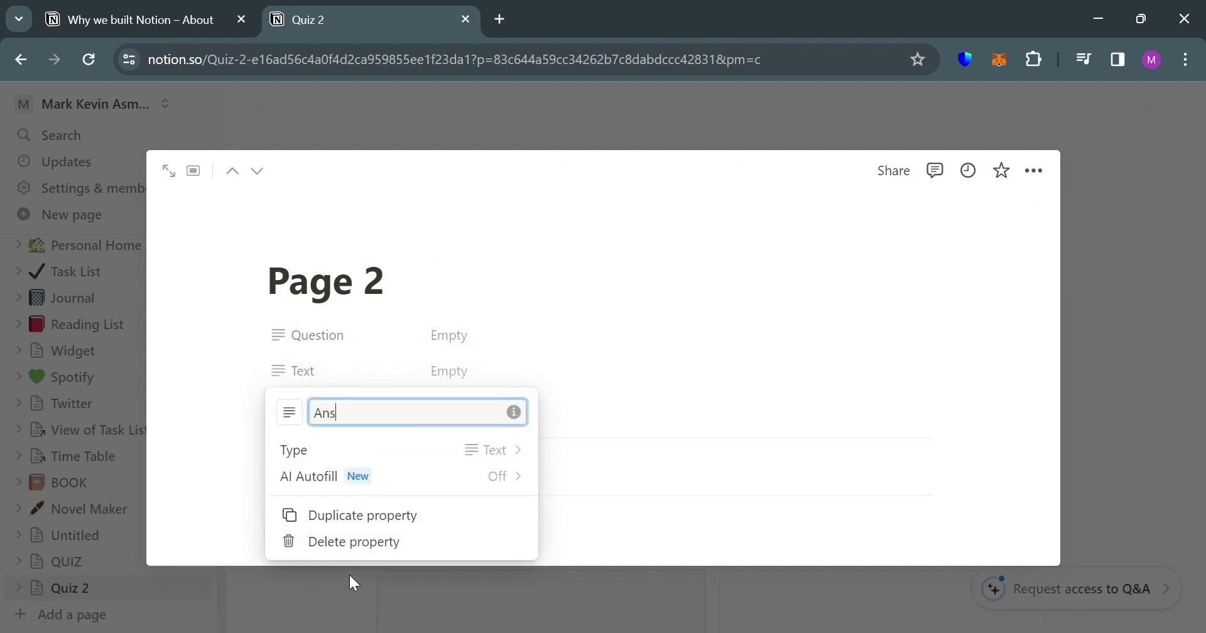
pyautogui.write('wer')
pyautogui.press('Return')
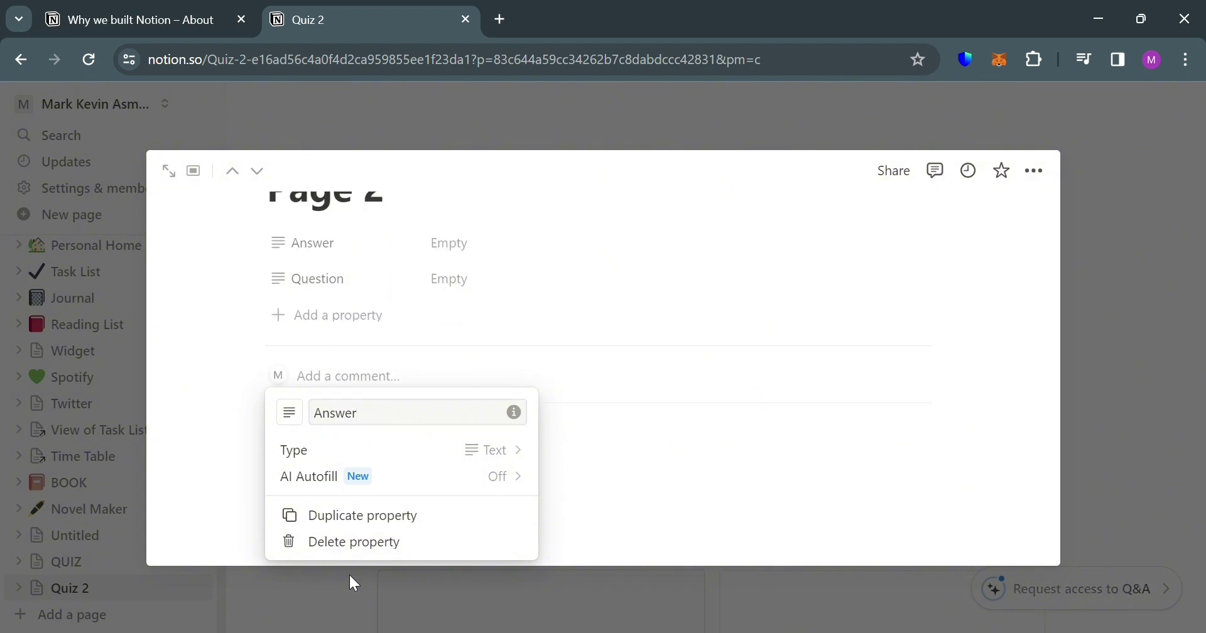
pyautogui.click(736, 354)
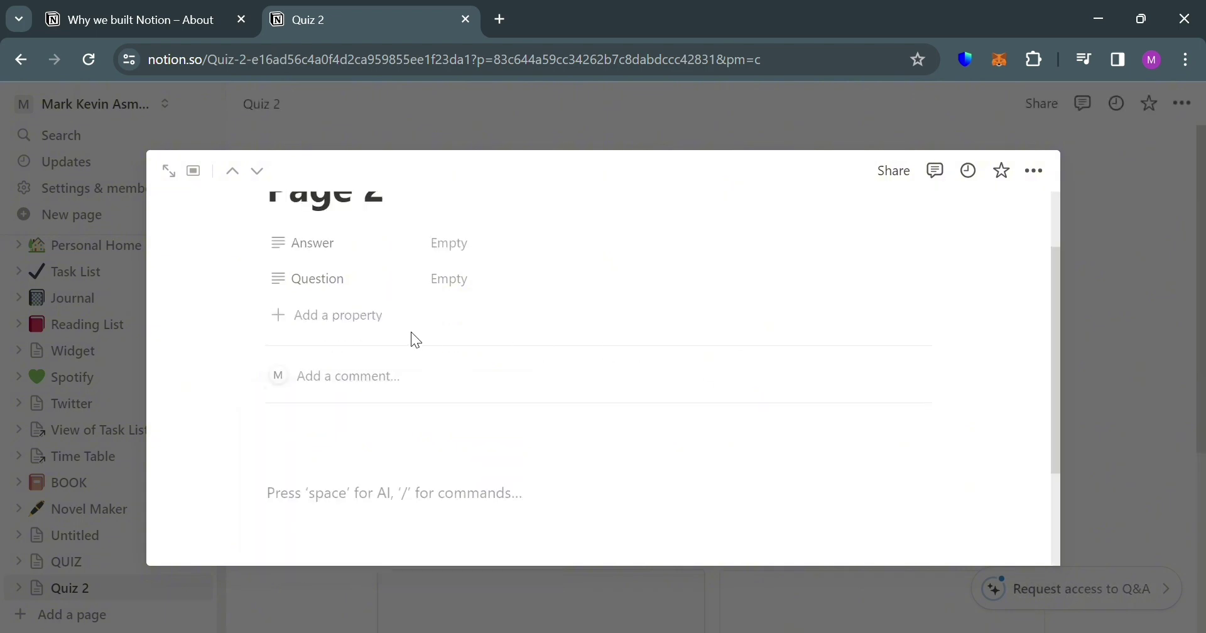
# - Add a Correct Answer text property and move Question to the top
pyautogui.click(347, 311)
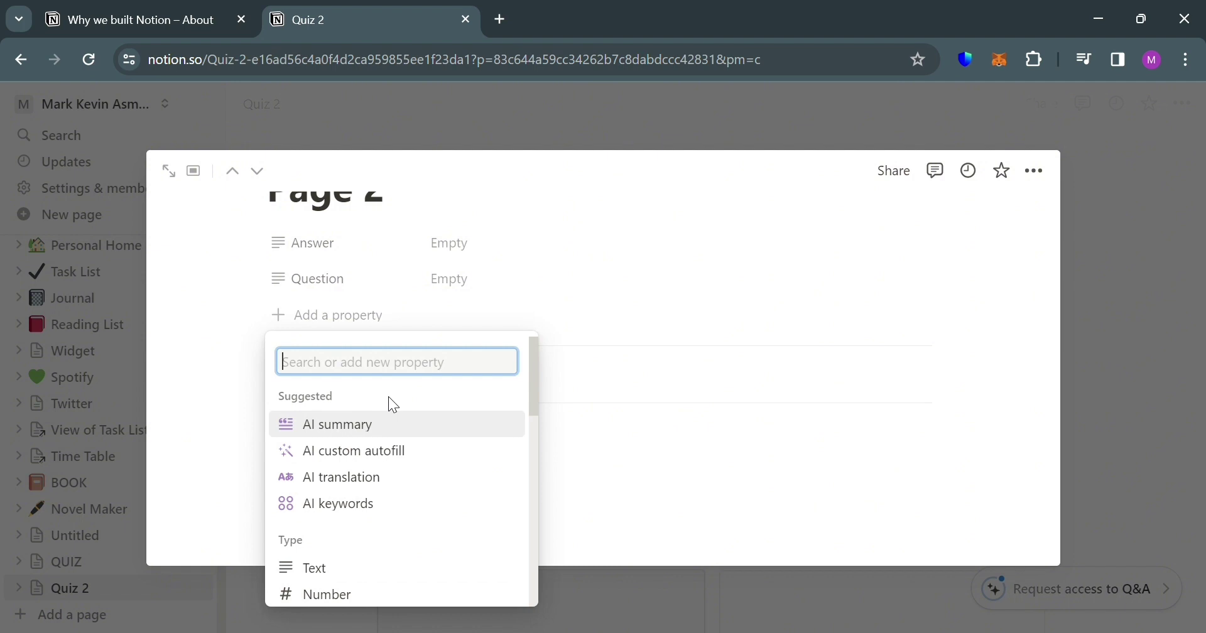
pyautogui.write('Correct')
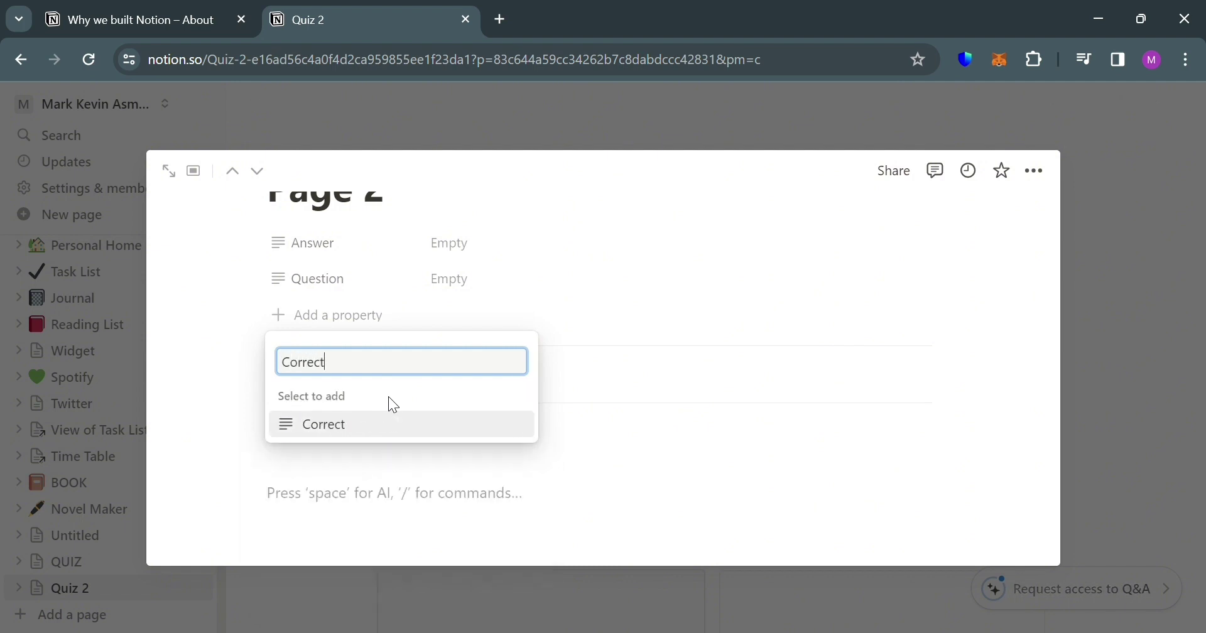
pyautogui.write(' Answer')
pyautogui.press('Return')
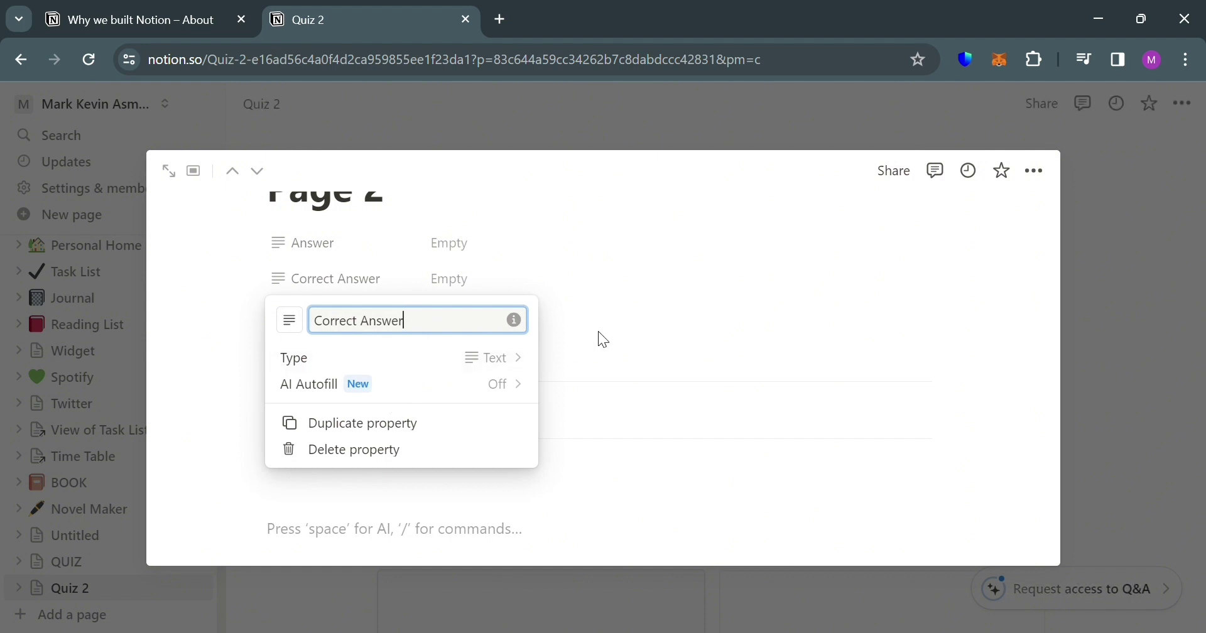
pyautogui.click(598, 332)
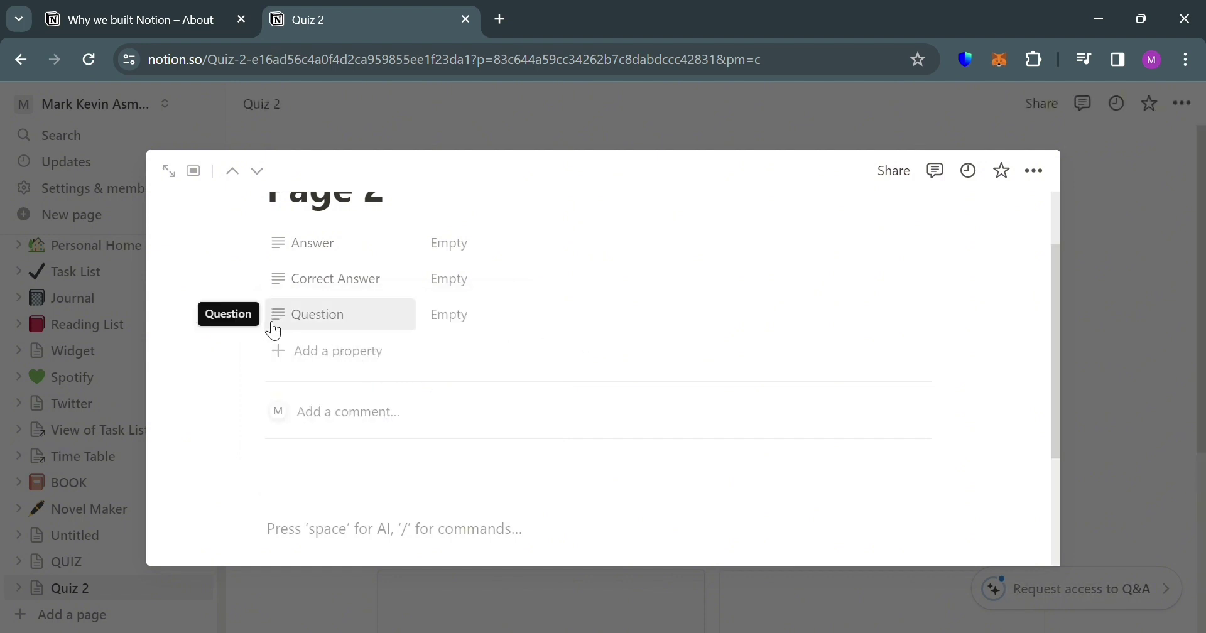
pyautogui.moveTo(274, 331); pyautogui.dragTo(283, 251)
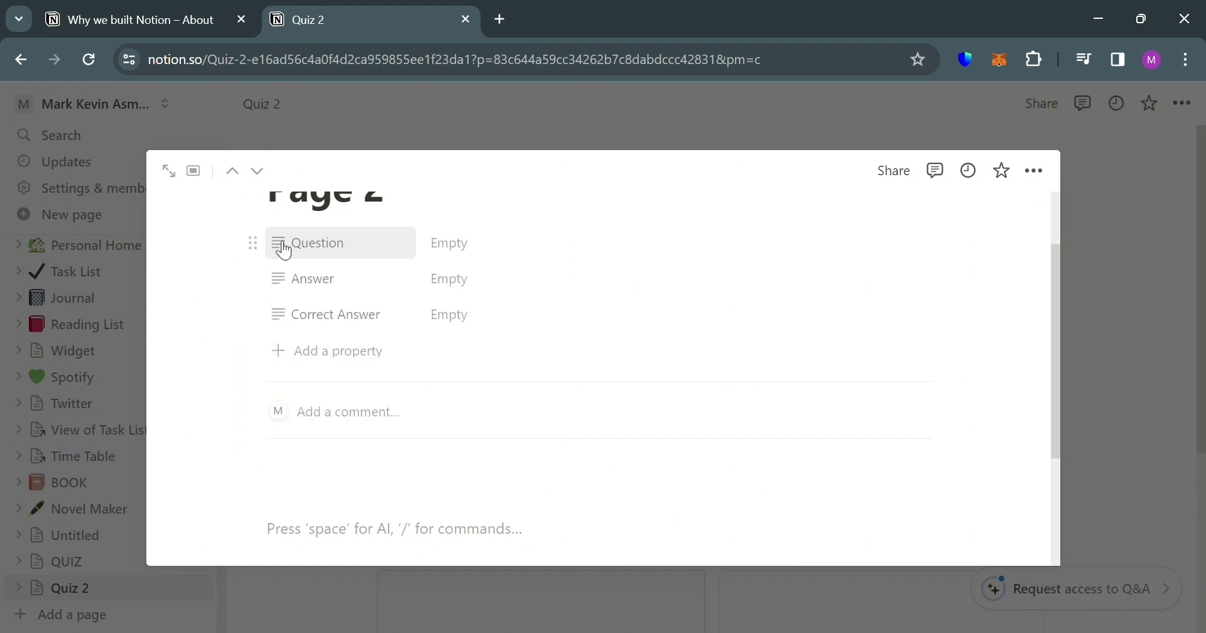
pyautogui.click(354, 355)
# - Add a Formula property and rename it Result
pyautogui.write('Form')
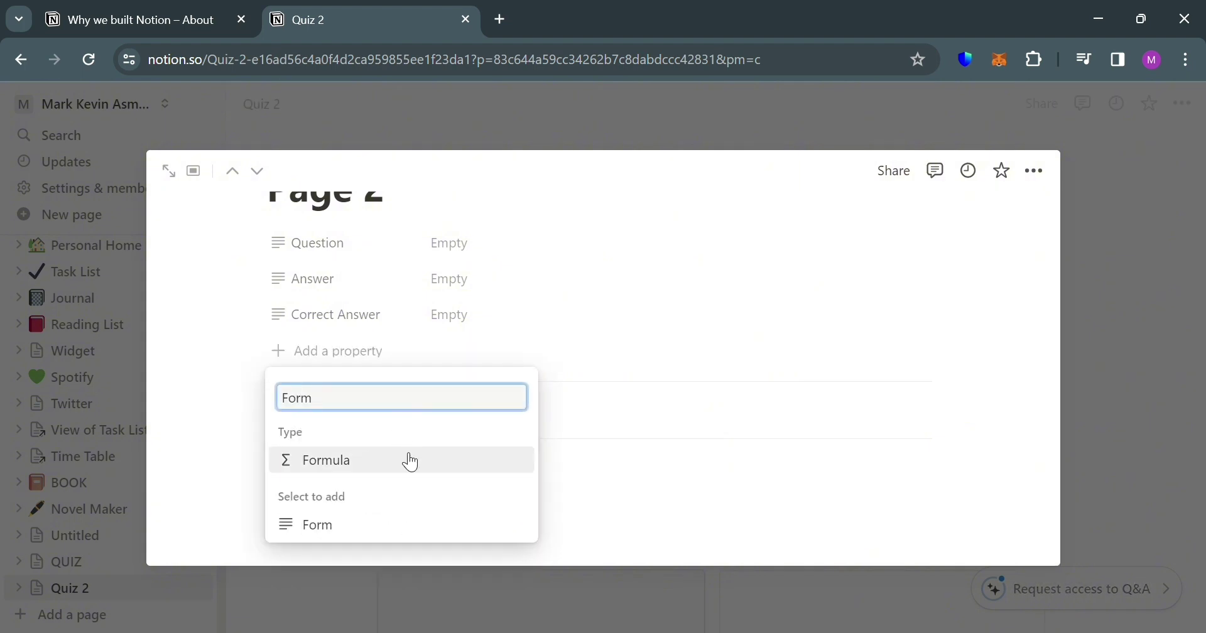
pyautogui.click(410, 463)
pyautogui.press('BackSpace')
pyautogui.press('BackSpace')
pyautogui.press('BackSpace')
pyautogui.press('BackSpace')
pyautogui.press('BackSpace')
pyautogui.press('BackSpace')
pyautogui.press('BackSpace')
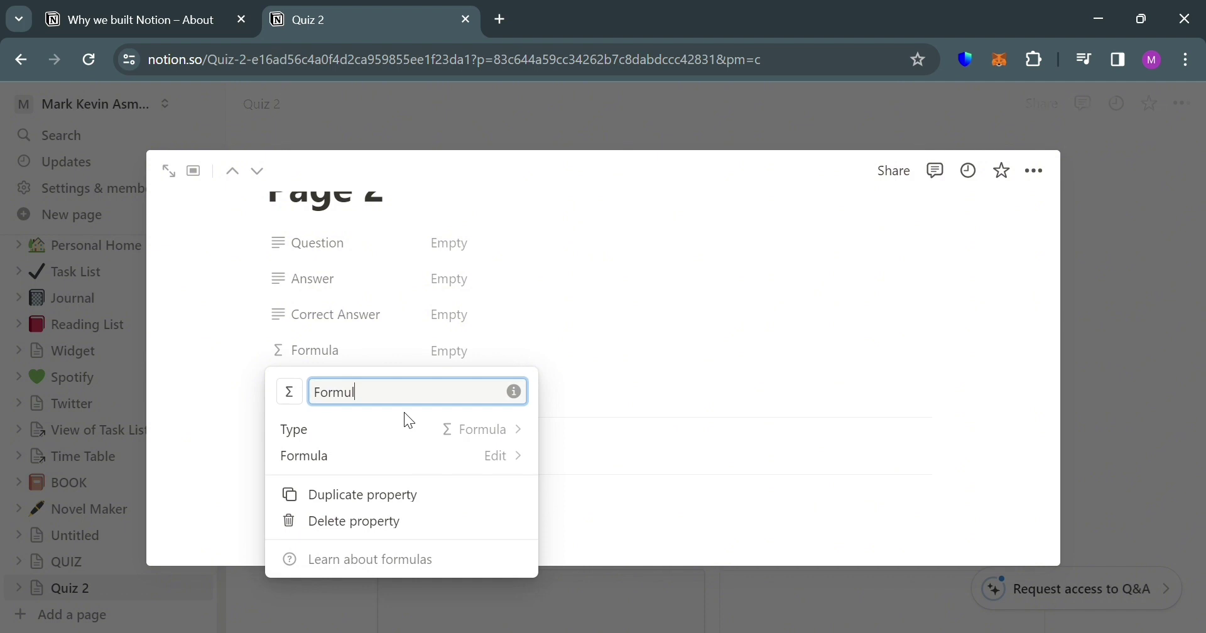
pyautogui.write('Result')
# - Enter an if formula comparing Answer == Correct Answer with pasted Correct/Incorrect outcomes
pyautogui.click(529, 460)
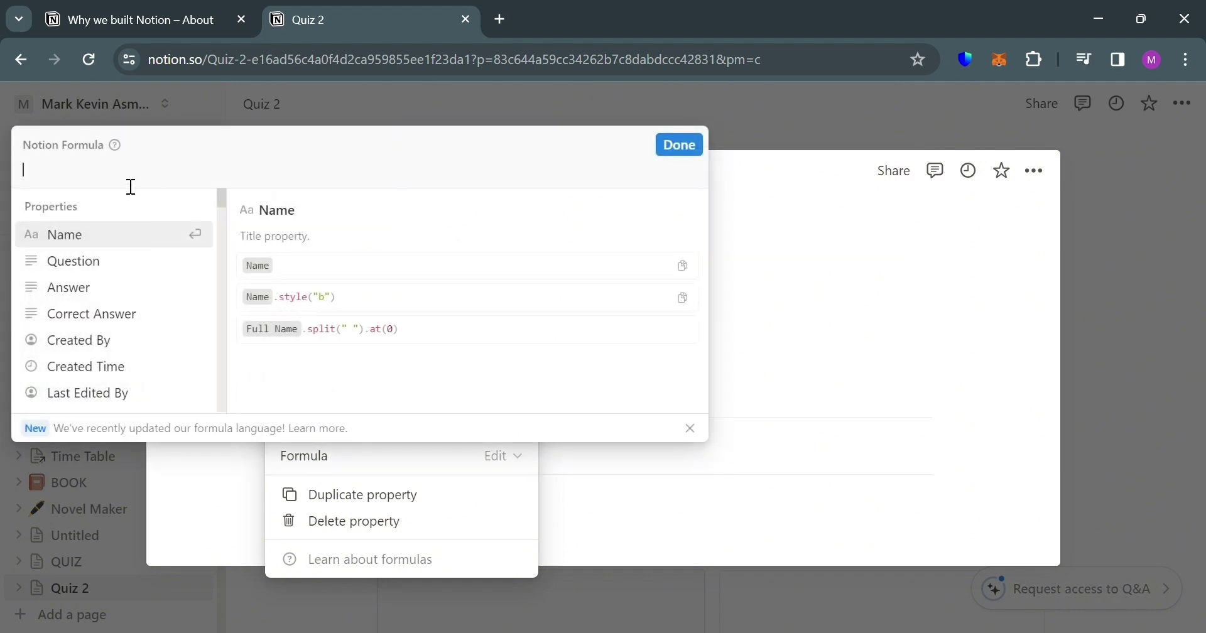
pyautogui.write('If')
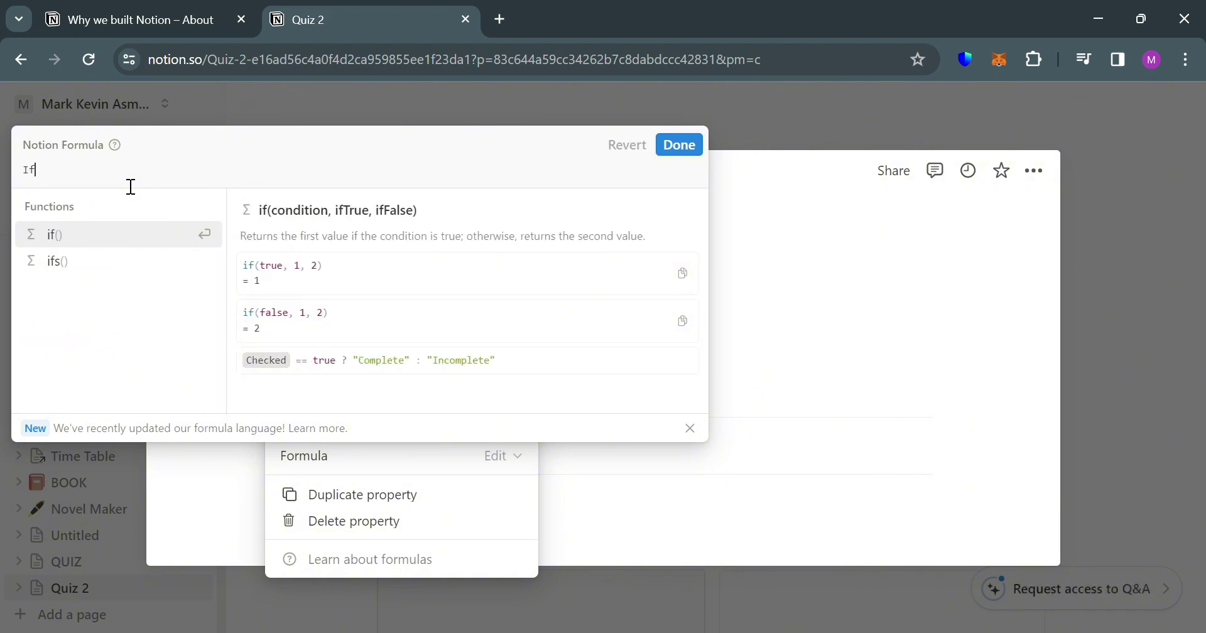
pyautogui.write('(')
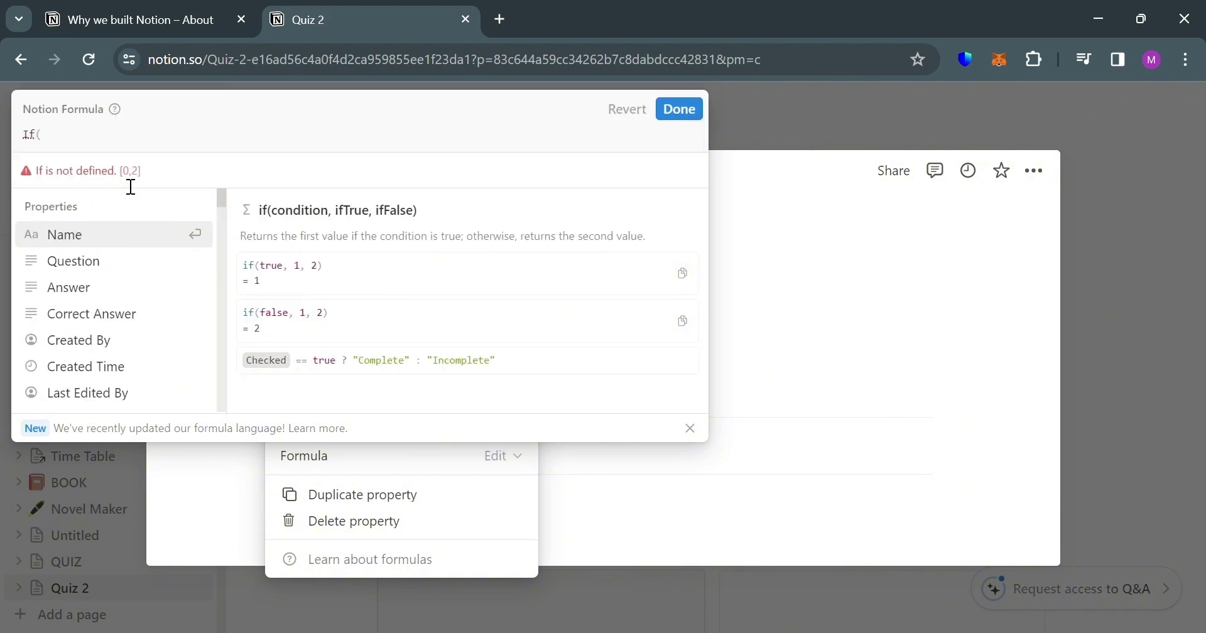
pyautogui.click(125, 301)
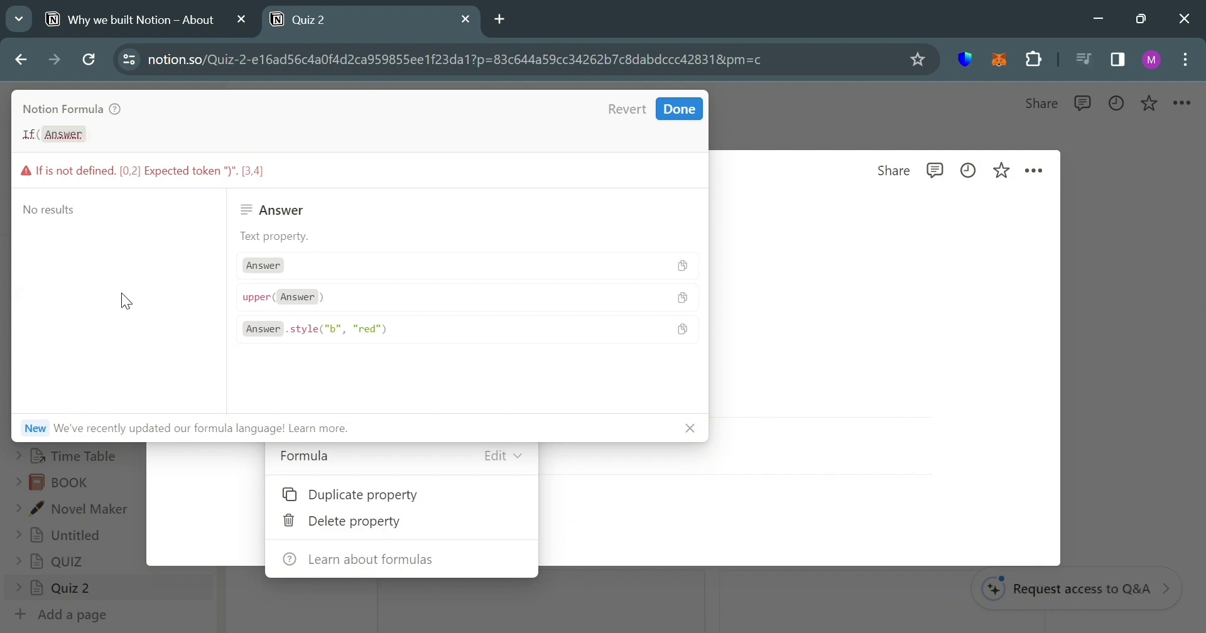
pyautogui.write('==')
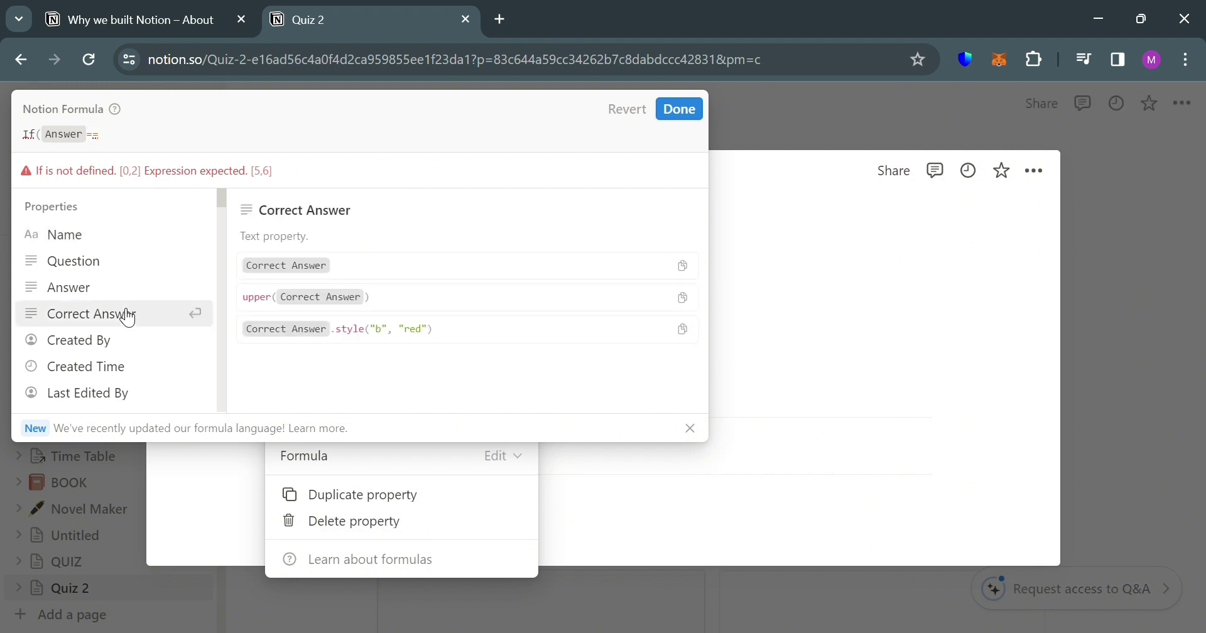
pyautogui.click(126, 315)
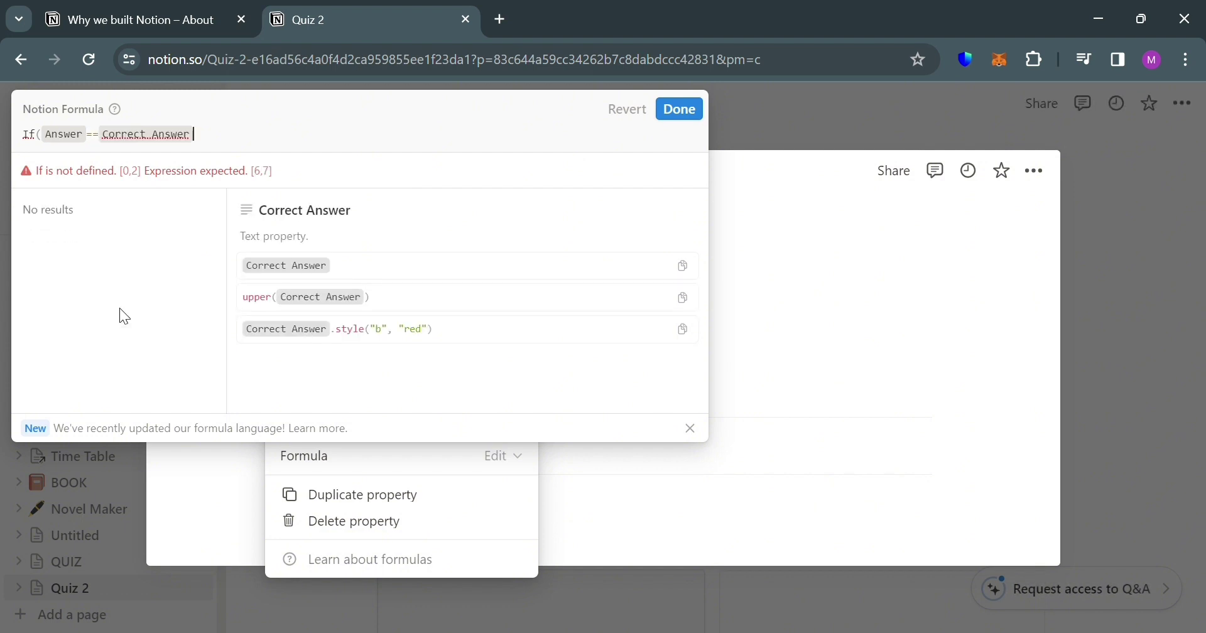
pyautogui.write(',"Correct", "Incorrect"')
pyautogui.write(')')
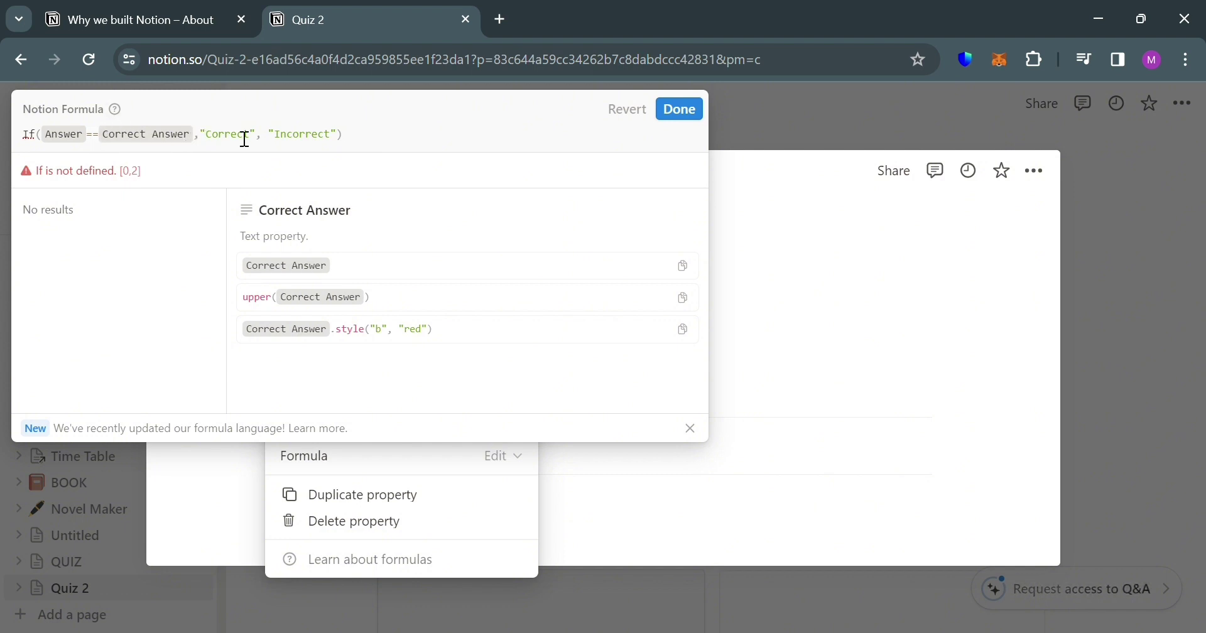
# - Fix the quotes so the formula reads if(Answer == Correct Answer, "Correct", "Incorrect")
pyautogui.press('BackSpace')
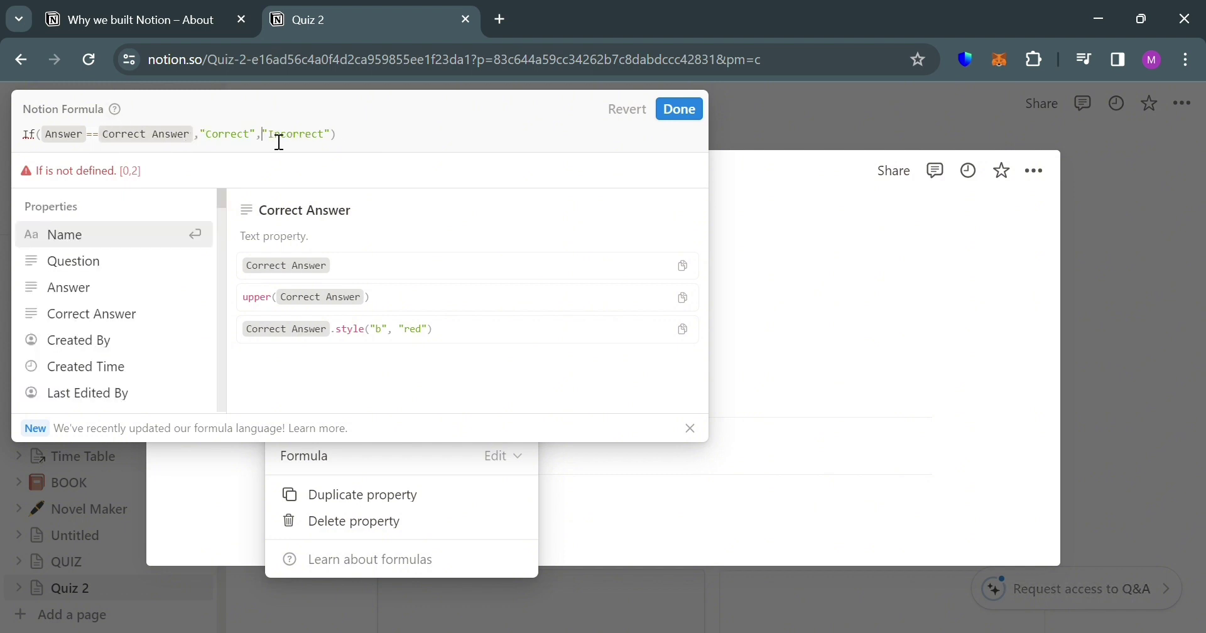
pyautogui.click(380, 143)
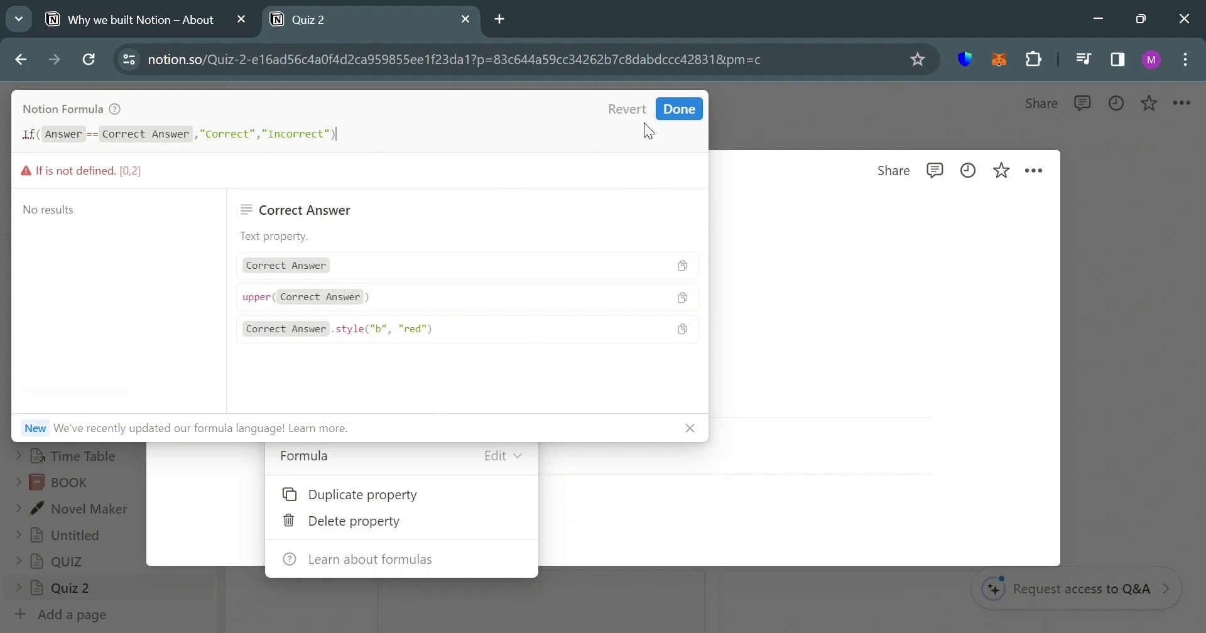
pyautogui.hotkey('shift', 'Home')
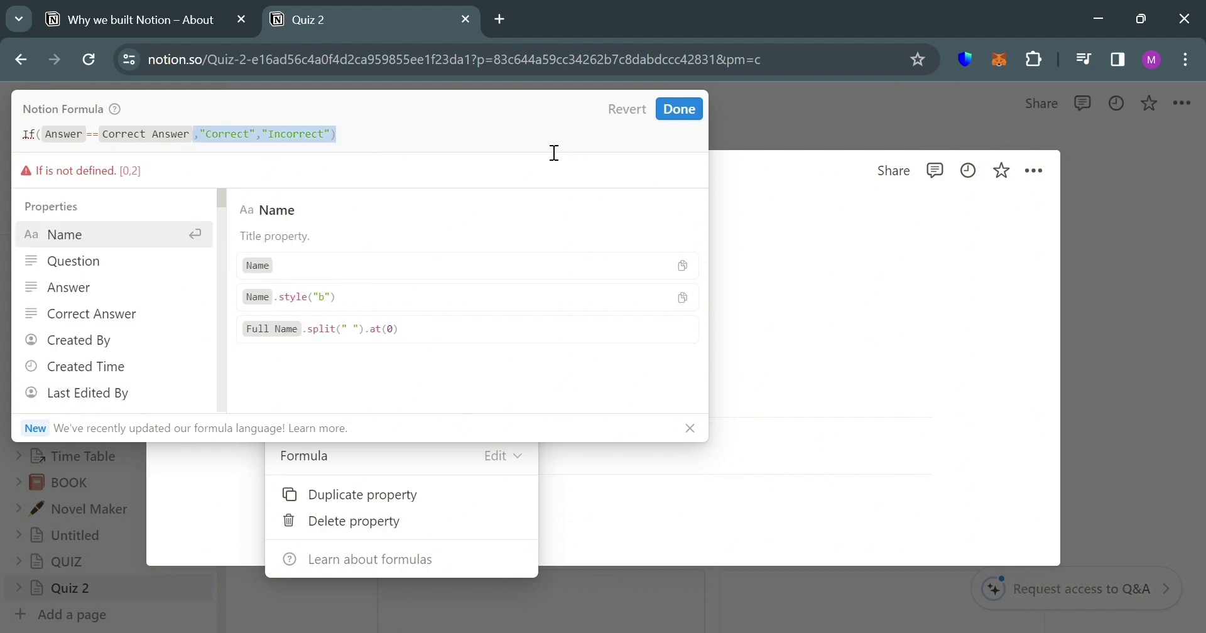
pyautogui.press('End')
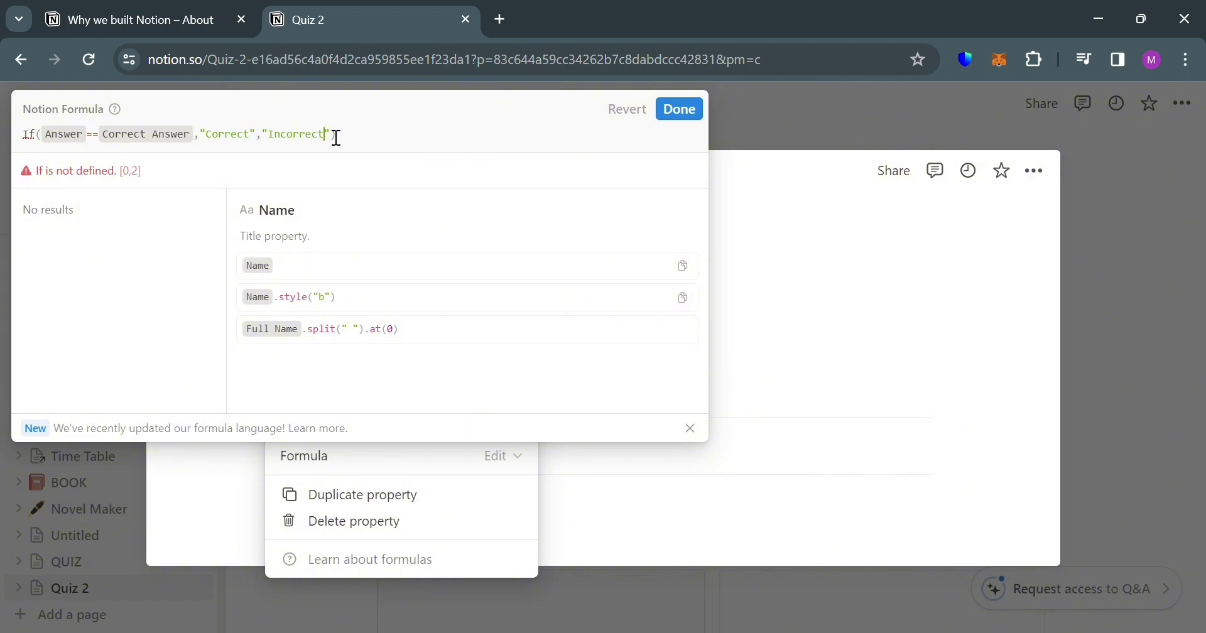
pyautogui.press('Delete')
pyautogui.write('"')
pyautogui.moveTo(412, 143); pyautogui.dragTo(3, 174)
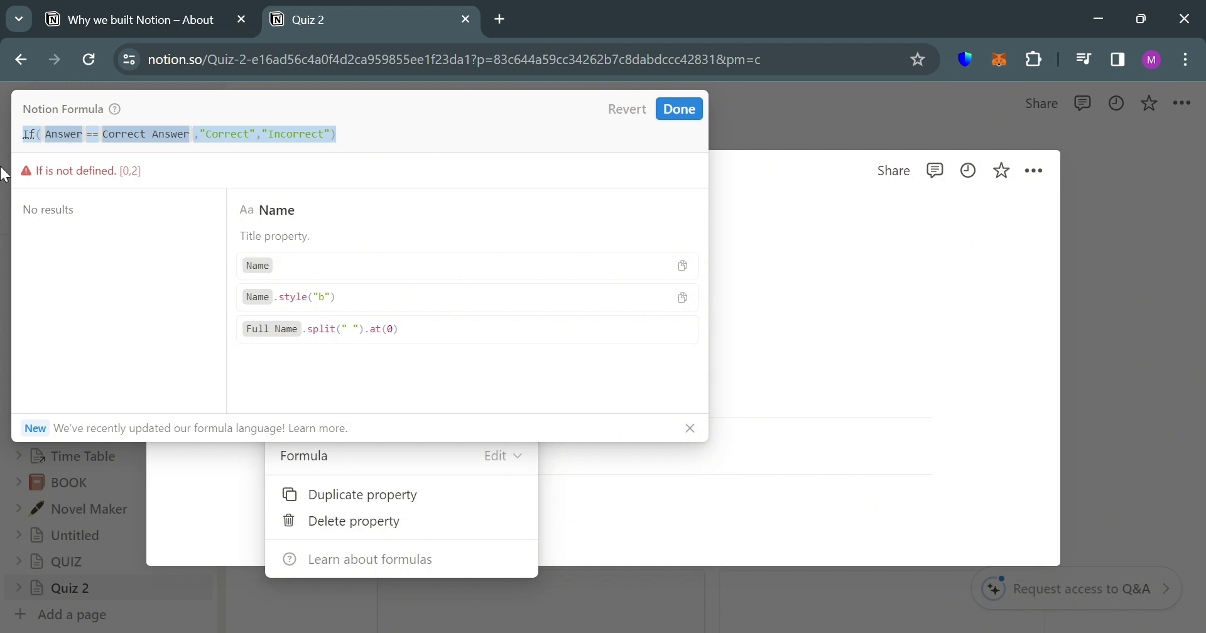
pyautogui.write('if(Answer == Correct Answer, "Correct", "Incorrect")')
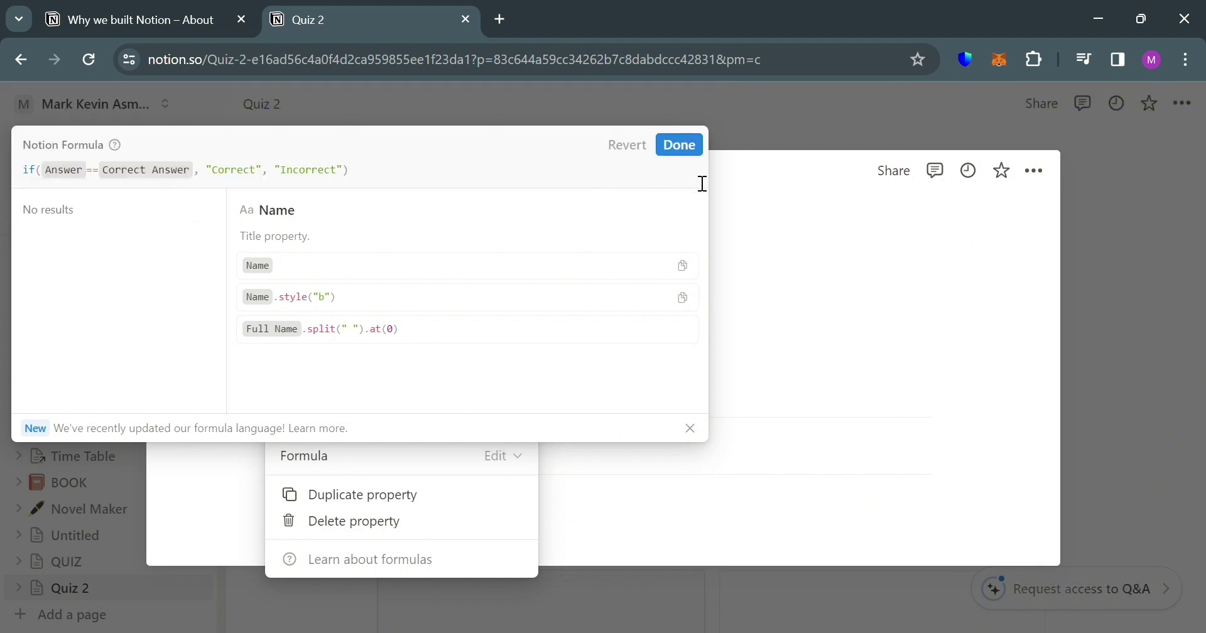
pyautogui.click(691, 148)
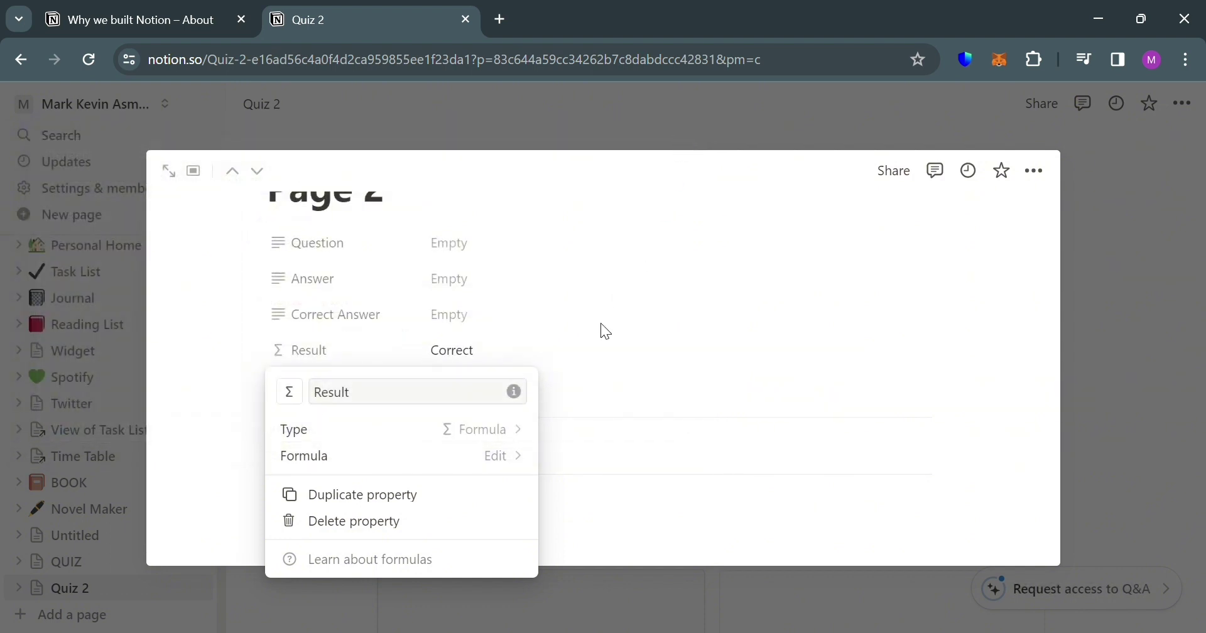
# - Enter Question 4+6 and Correct Answer 10 on Page 2
pyautogui.click(602, 327)
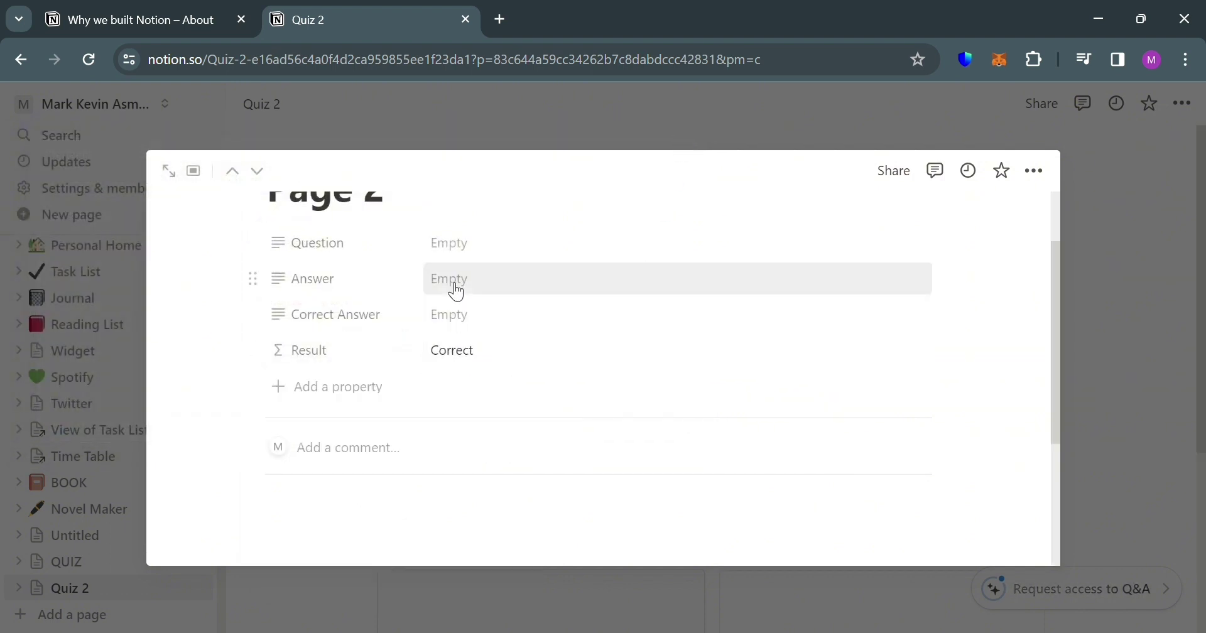
pyautogui.click(455, 242)
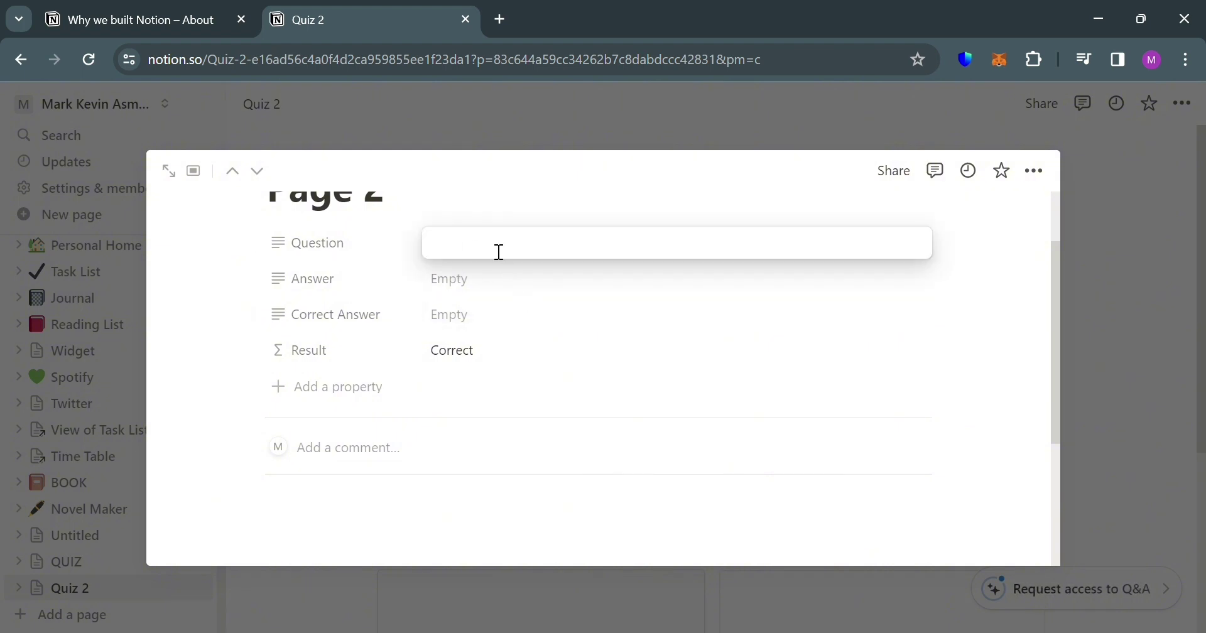
pyautogui.write('Is')
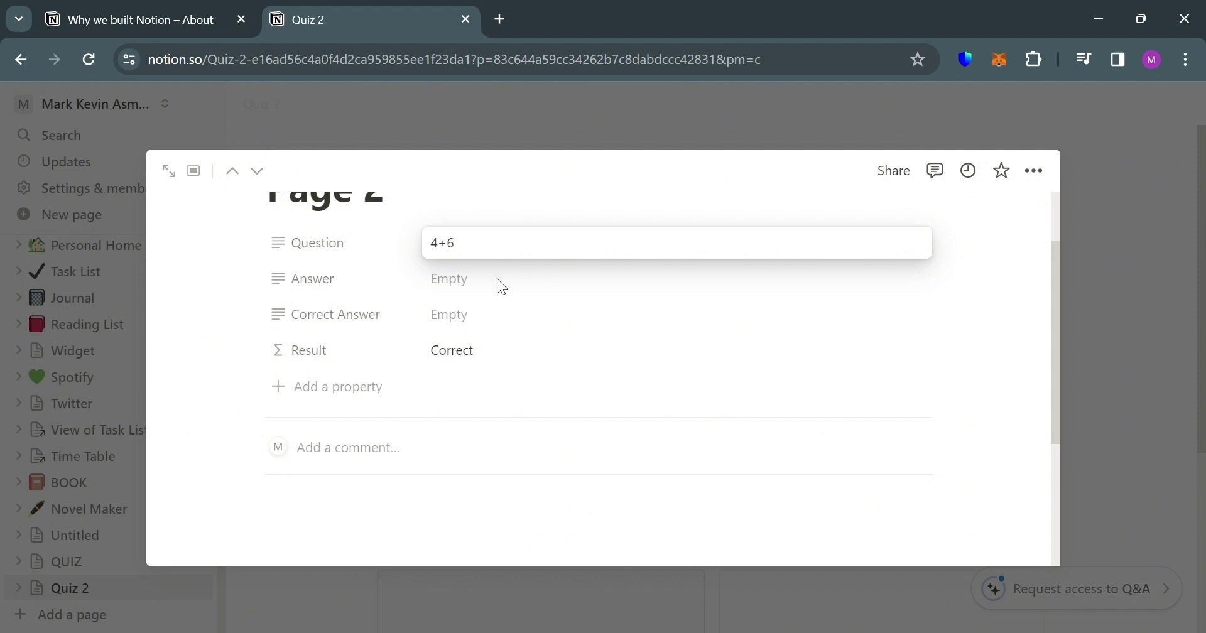
pyautogui.click(455, 315)
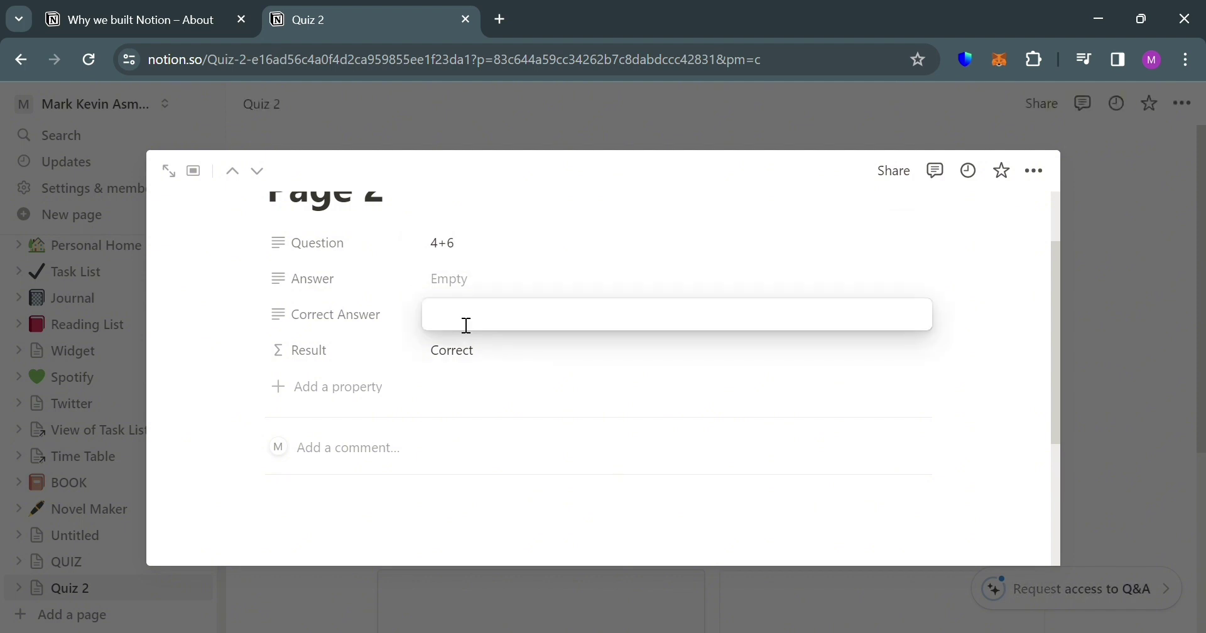
pyautogui.write('10')
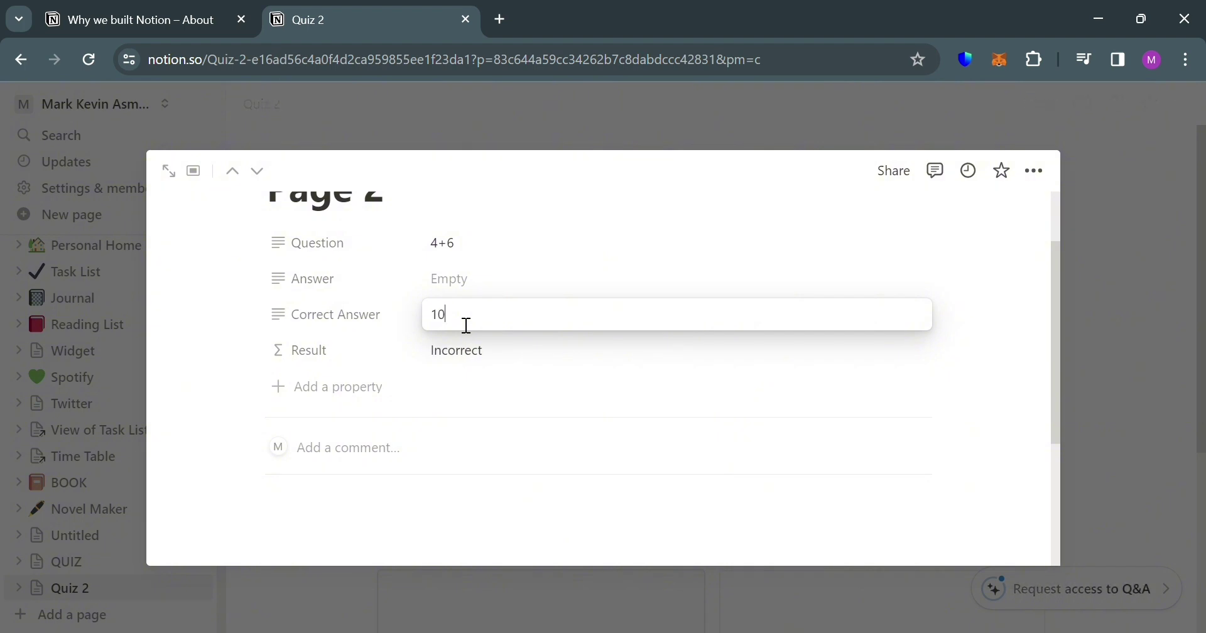
pyautogui.click(483, 254)
# - Set the Answer to 10, replacing an initial 6, so Result reads Correct
pyautogui.click(481, 283)
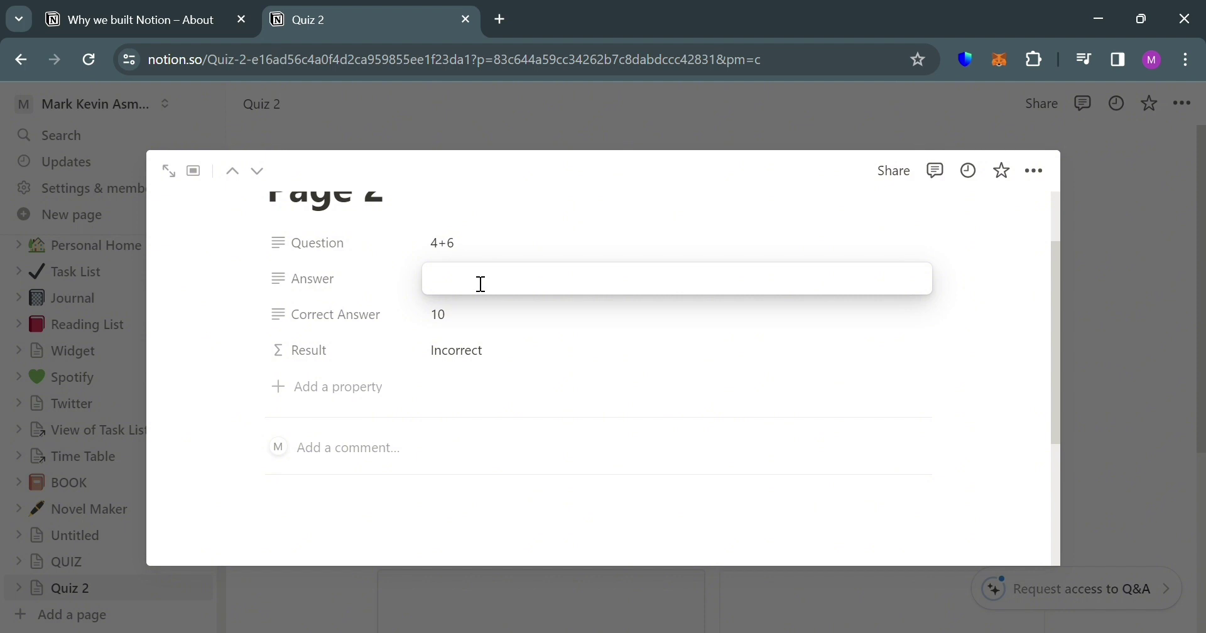
pyautogui.write('6')
pyautogui.press('Return')
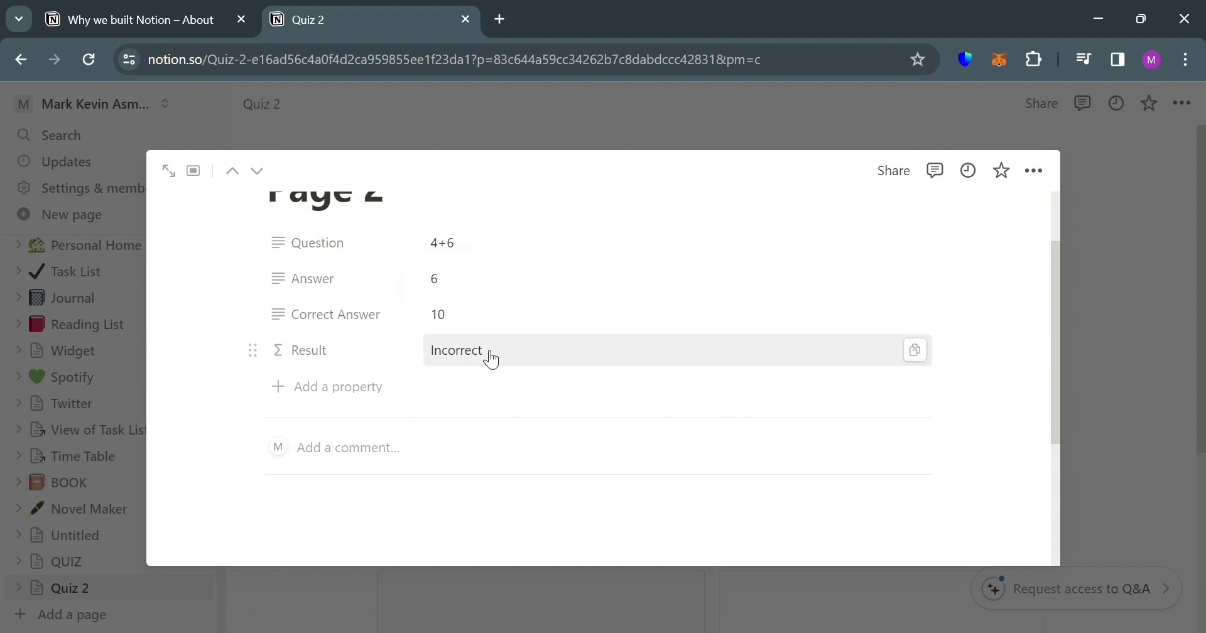
pyautogui.click(459, 293)
pyautogui.press('BackSpace')
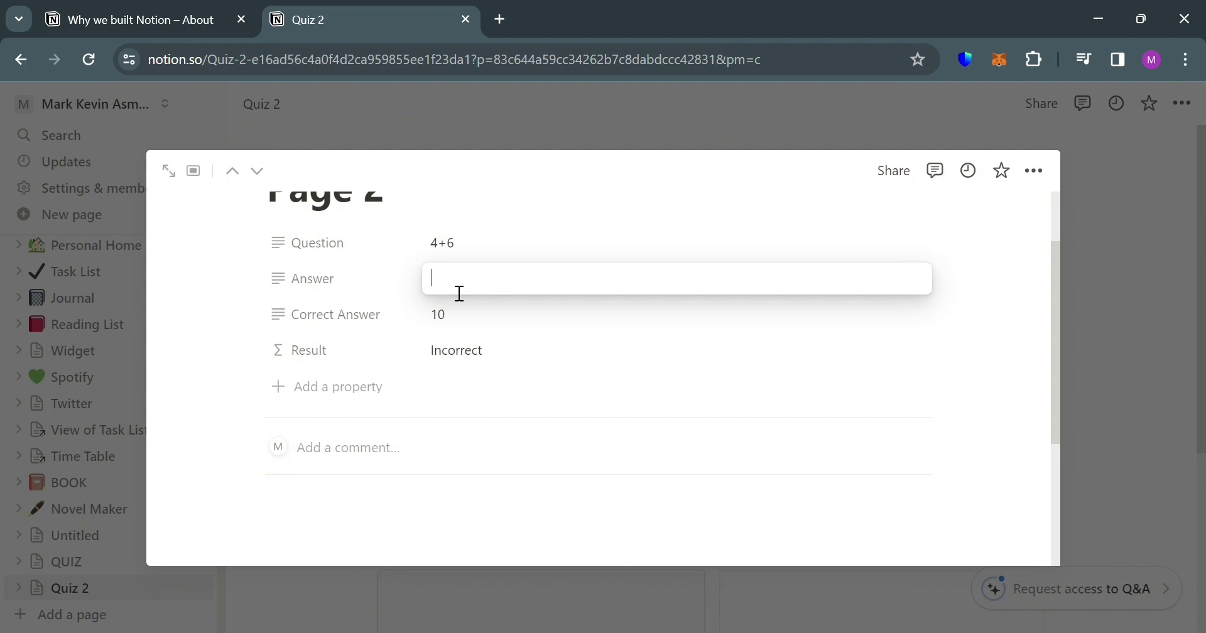
pyautogui.write('10')
pyautogui.press('Return')
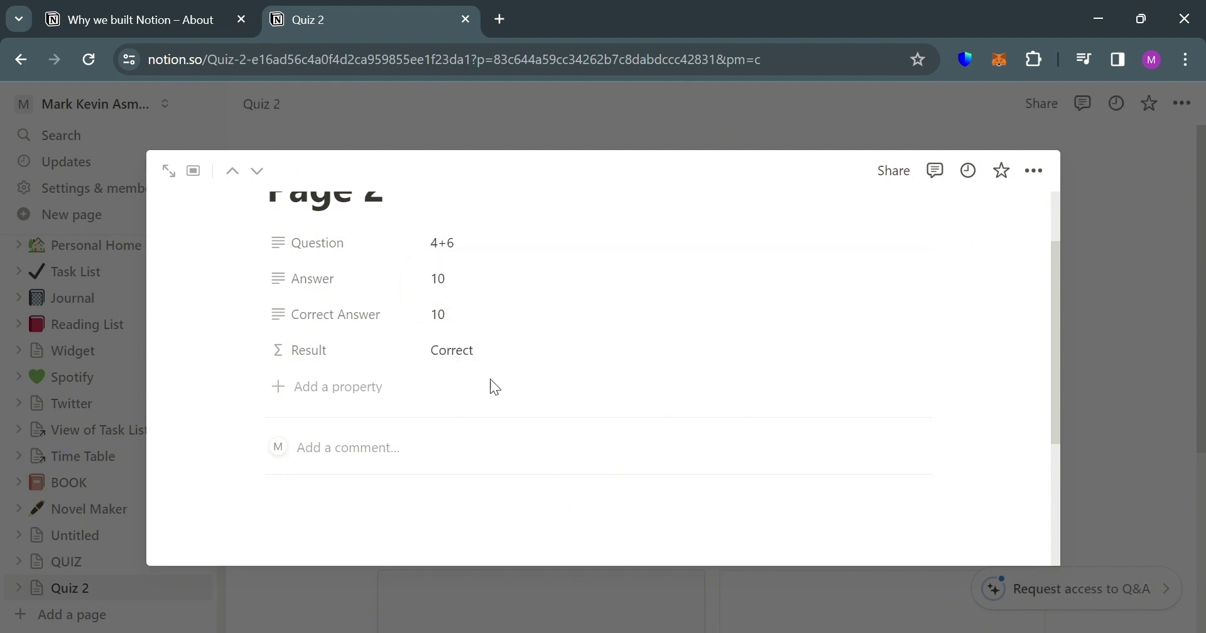
pyautogui.click(468, 293)
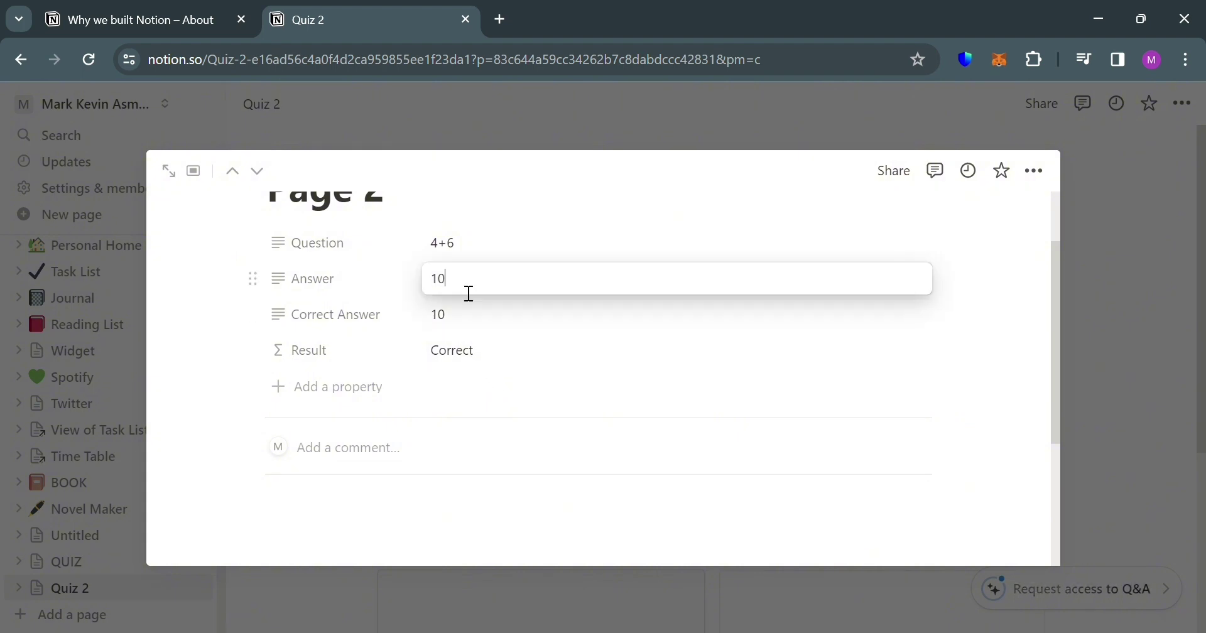
pyautogui.click(947, 321)
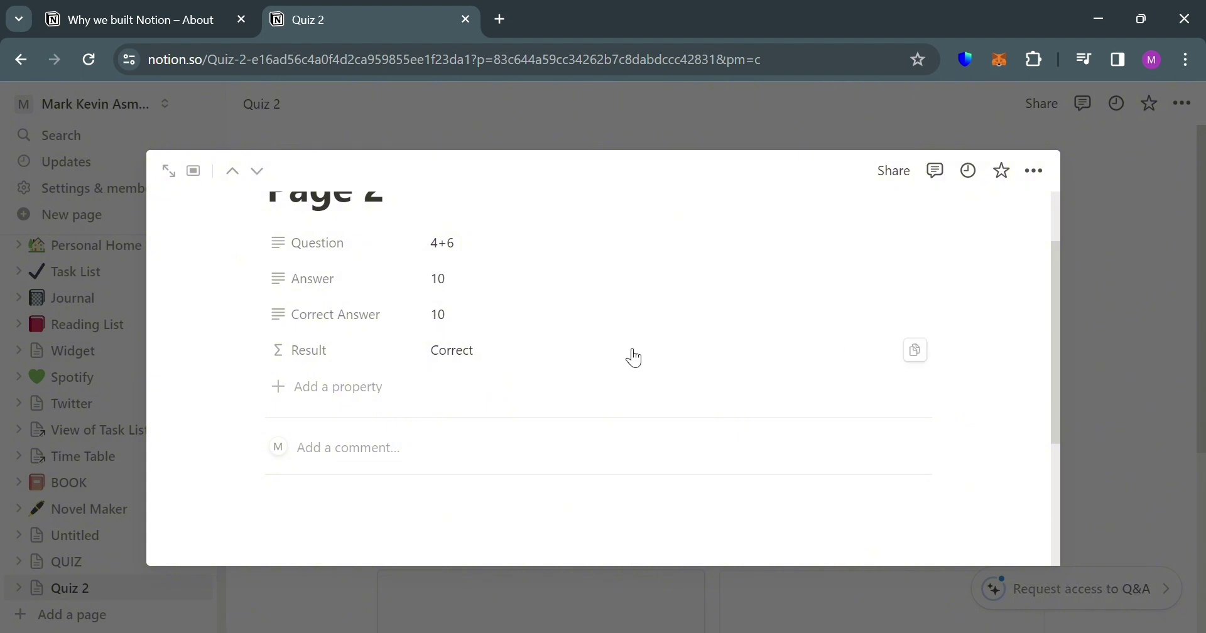
pyautogui.click(1030, 171)
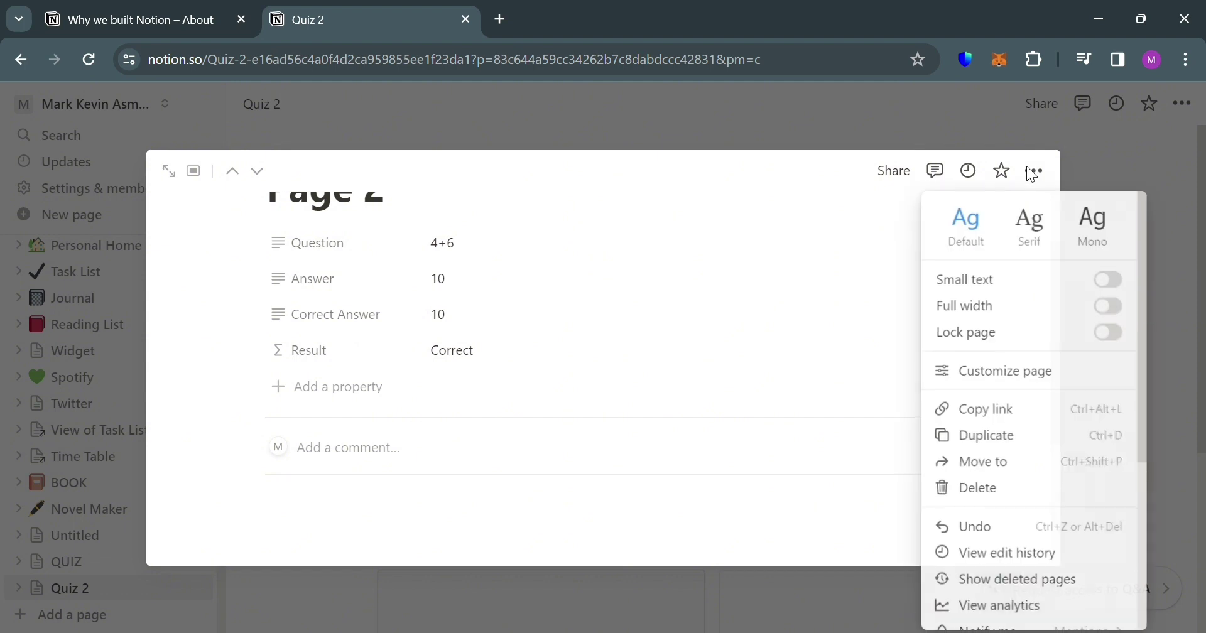
# - Set Correct Answer to Always hide in the page customization settings
pyautogui.click(1046, 373)
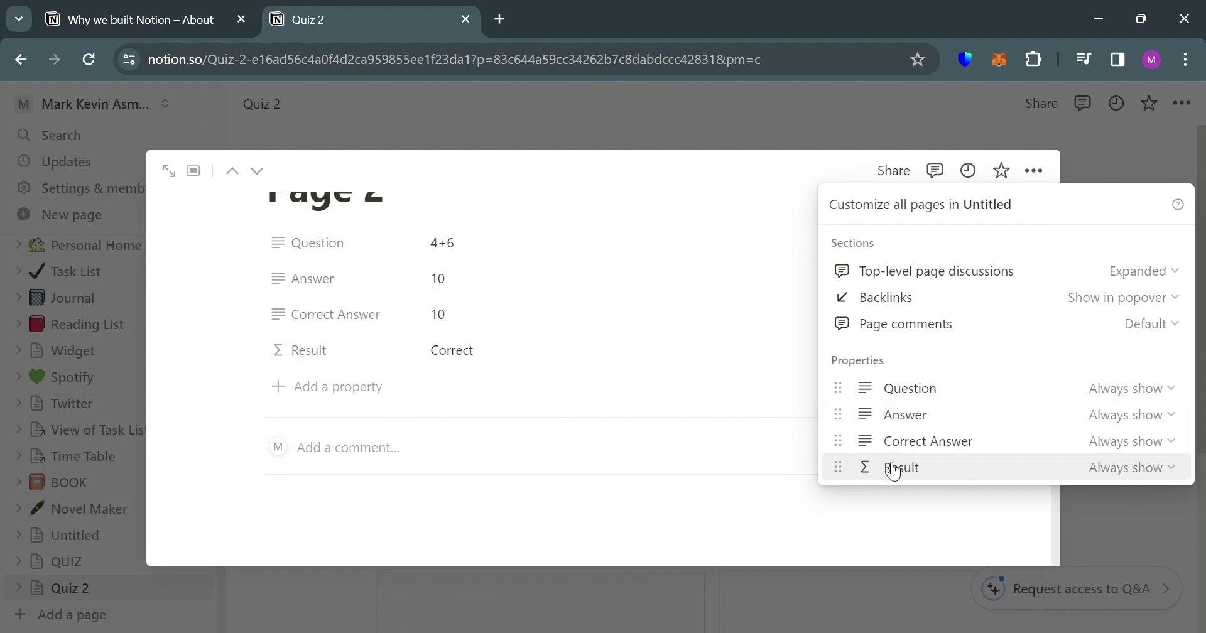
pyautogui.click(1172, 442)
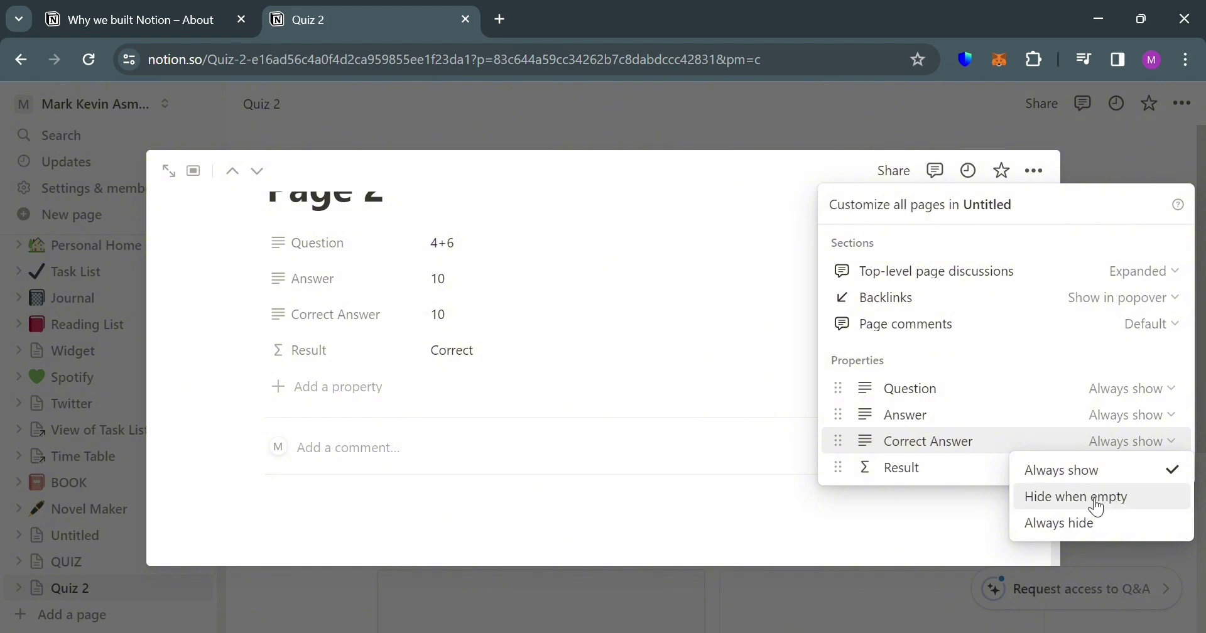
pyautogui.click(1102, 534)
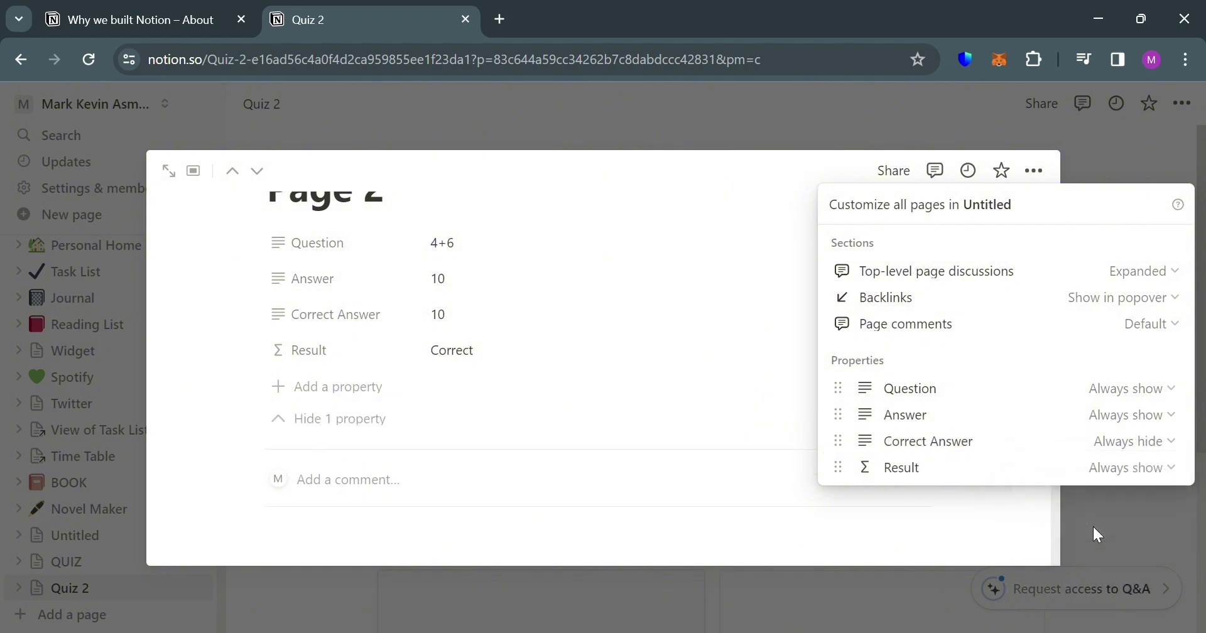
pyautogui.click(707, 432)
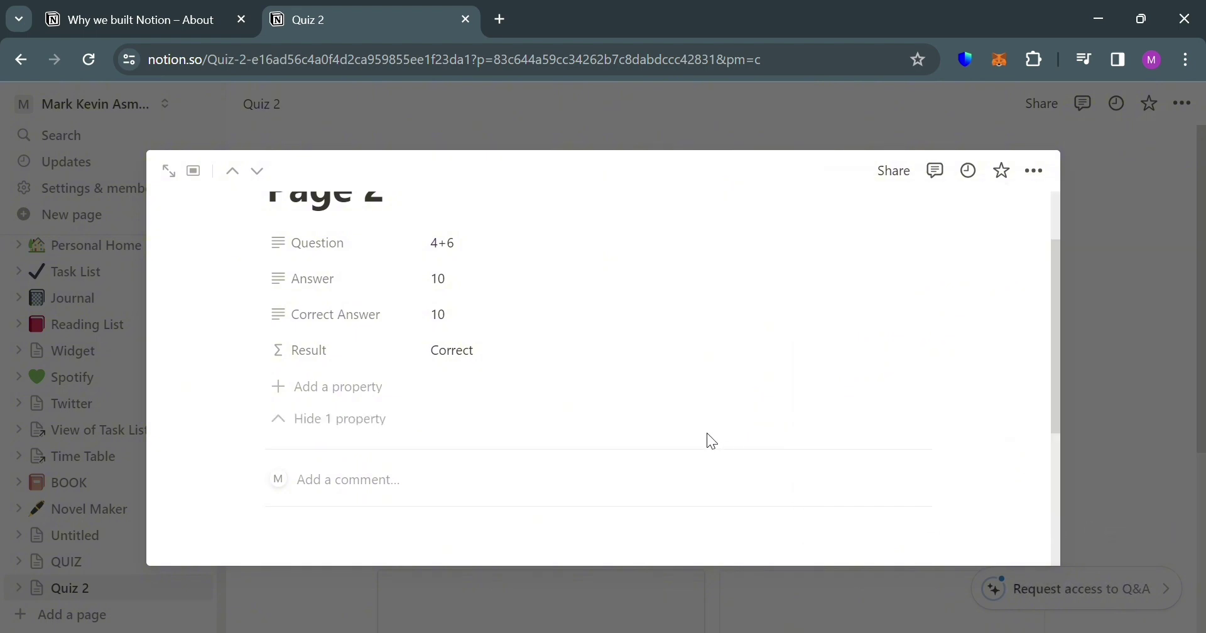
# - Change the Answer to 18 and return to the Quiz 2 gallery
pyautogui.click(277, 312)
pyautogui.click(509, 296)
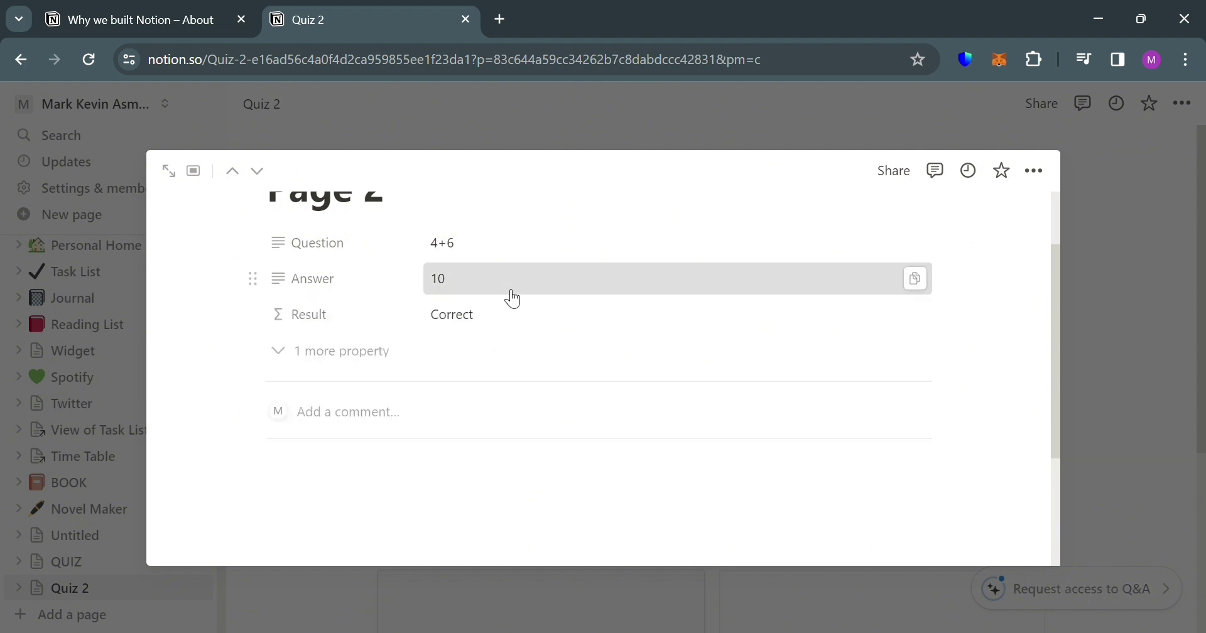
pyautogui.click(507, 292)
pyautogui.press('BackSpace')
pyautogui.write('8')
pyautogui.press('Return')
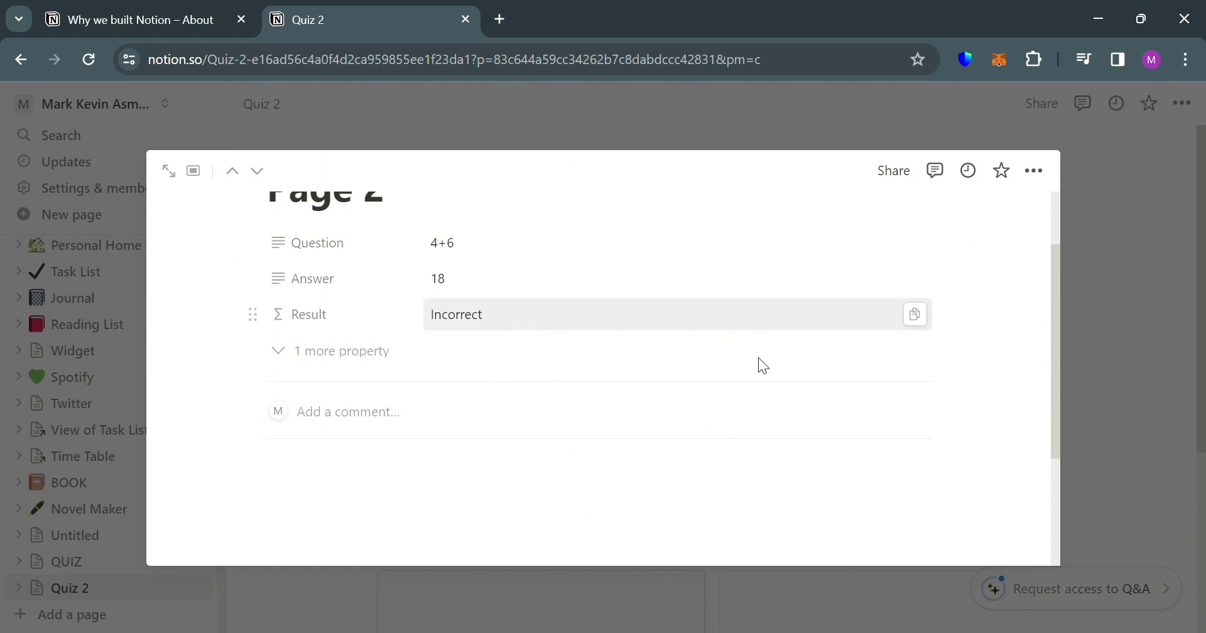
pyautogui.click(1109, 361)
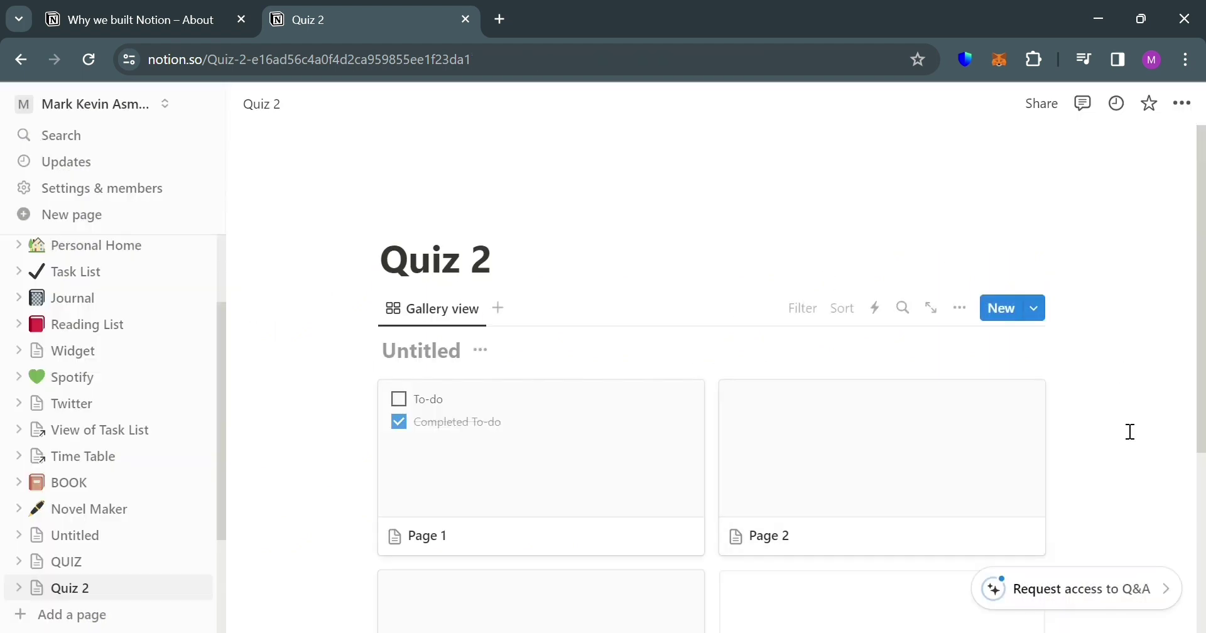
# - Open Page 2 and add a text property named Question
pyautogui.click(871, 475)
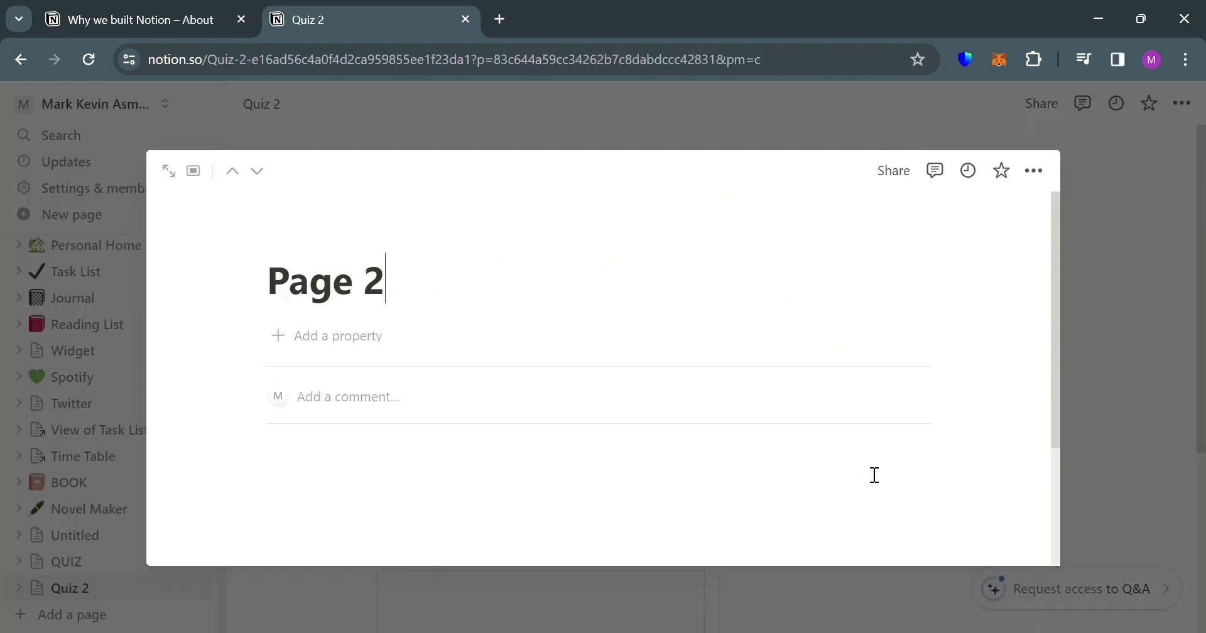
pyautogui.click(340, 330)
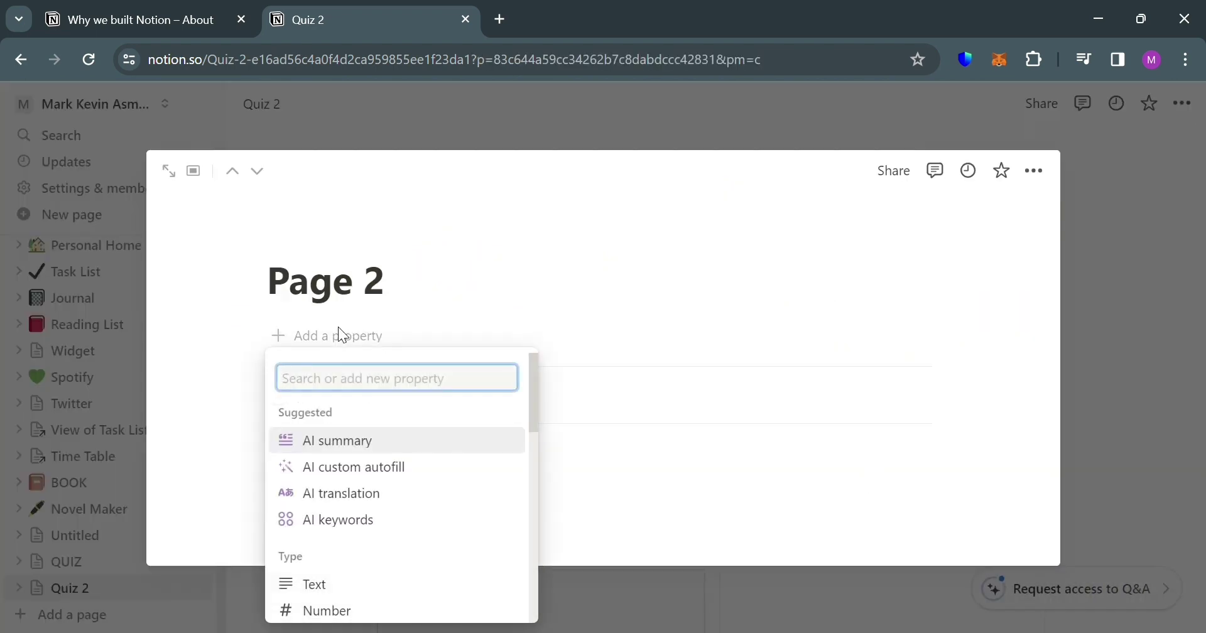
pyautogui.click(376, 597)
pyautogui.press('BackSpace')
pyautogui.press('BackSpace')
pyautogui.press('BackSpace')
pyautogui.press('BackSpace')
pyautogui.write('Qu')
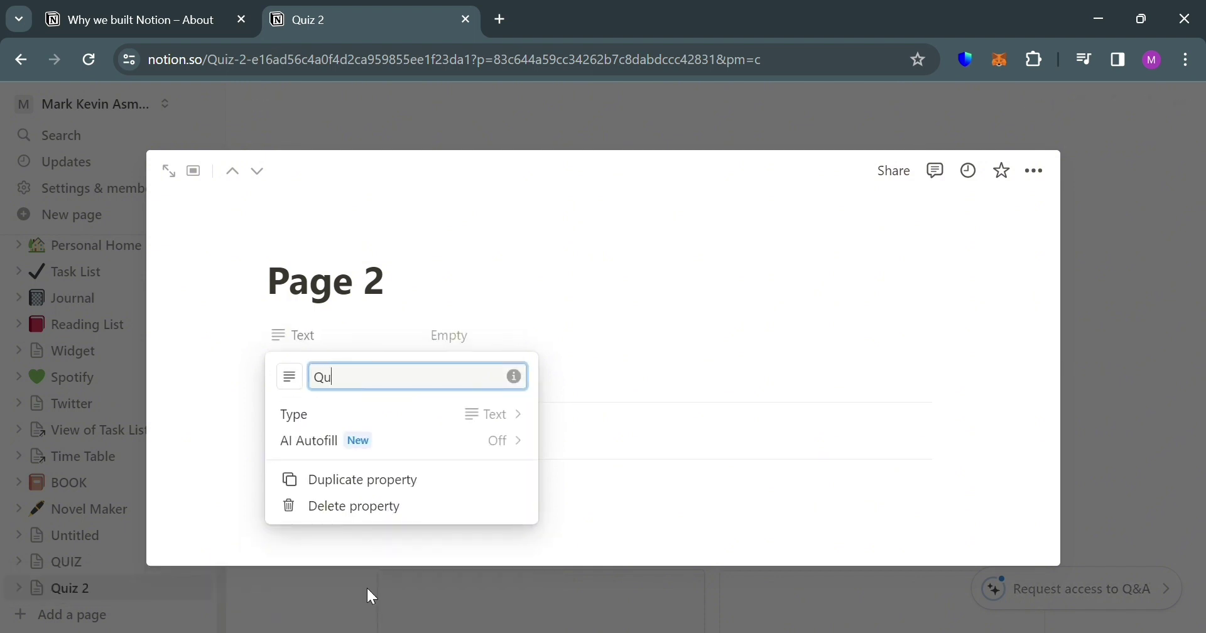
pyautogui.press('Return')
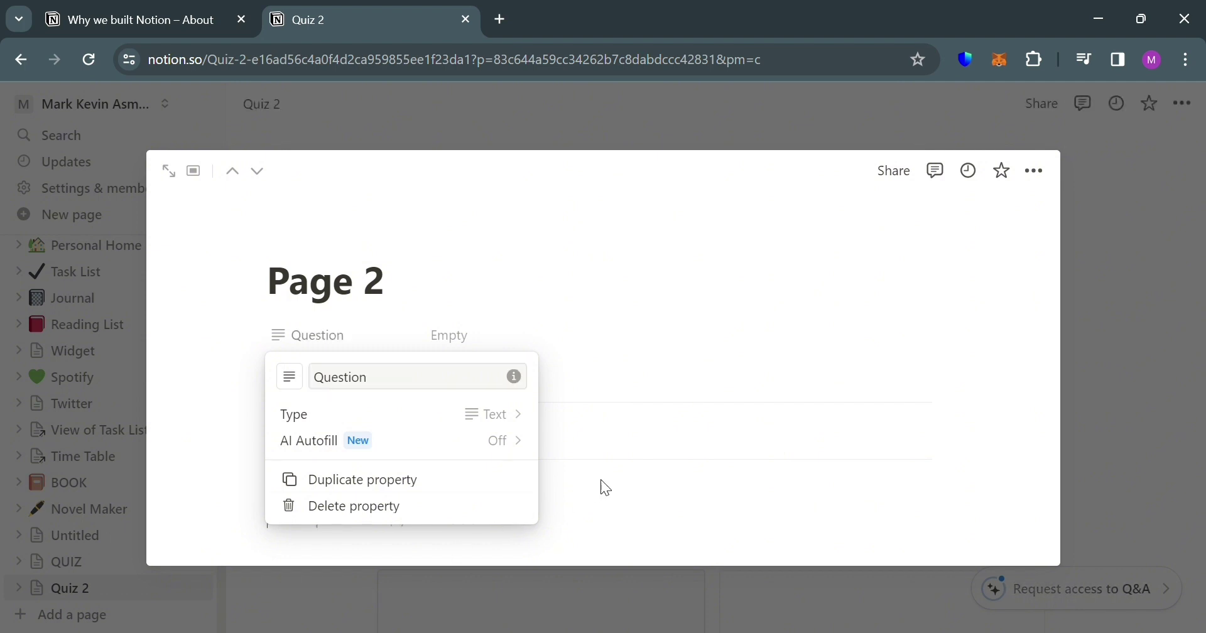
pyautogui.click(600, 480)
# - Add a Select property named Answer
pyautogui.click(348, 374)
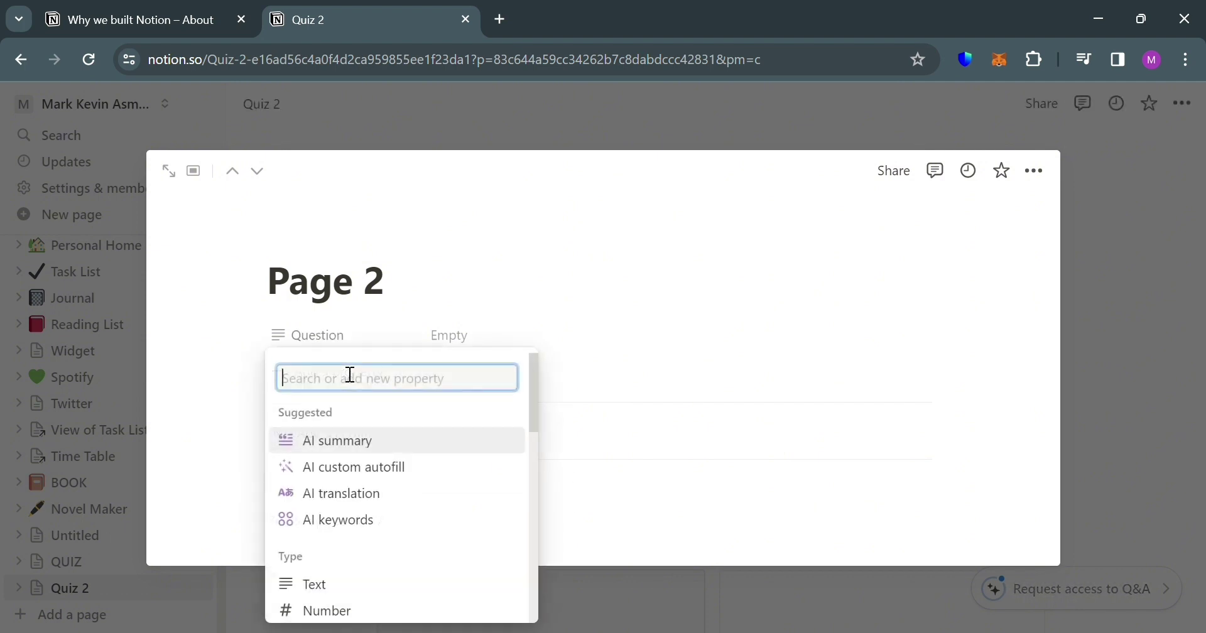
pyautogui.scroll(-3, 365, 544)
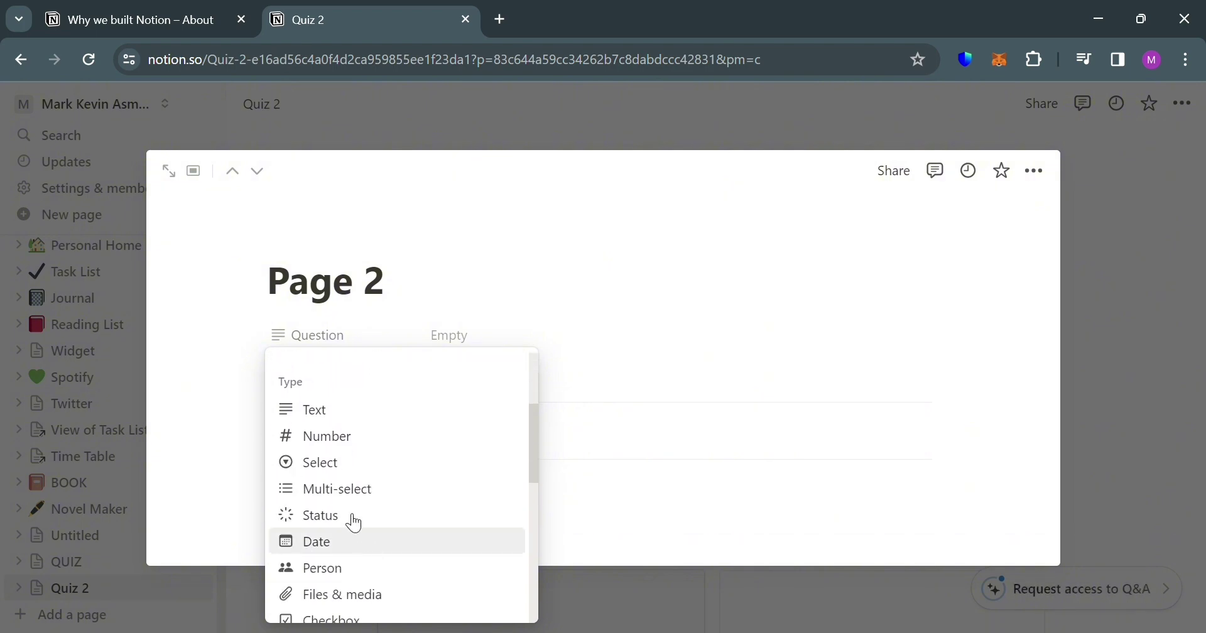
pyautogui.click(326, 470)
pyautogui.press('BackSpace')
pyautogui.press('BackSpace')
pyautogui.press('BackSpace')
pyautogui.press('BackSpace')
pyautogui.press('BackSpace')
pyautogui.press('BackSpace')
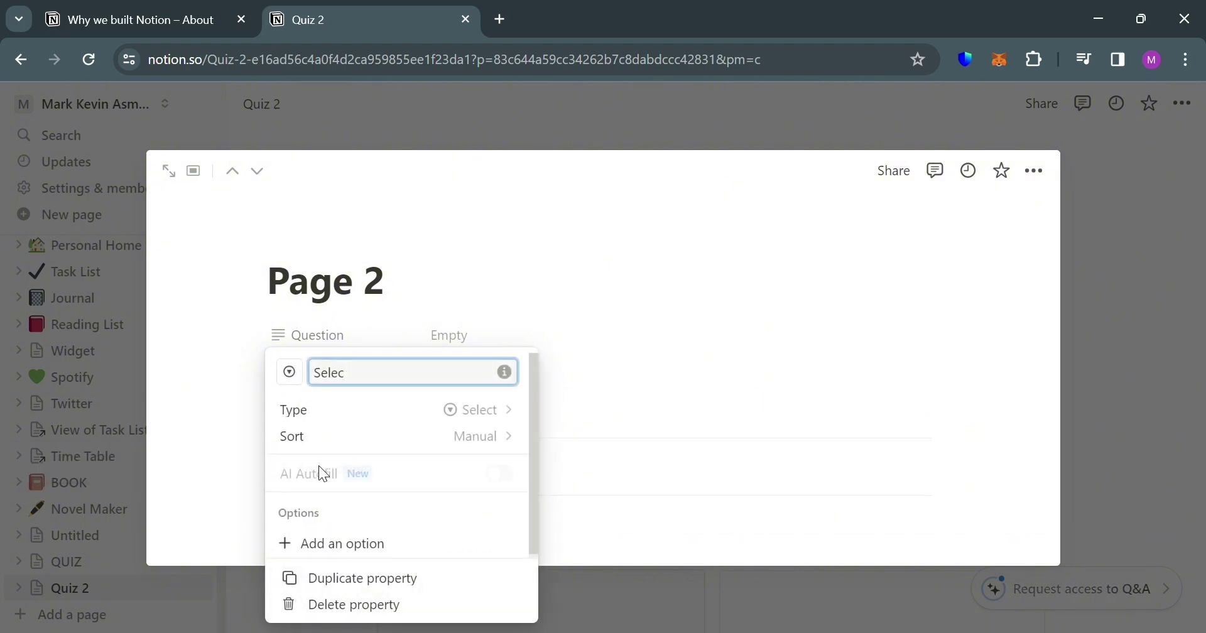
pyautogui.write('Answer')
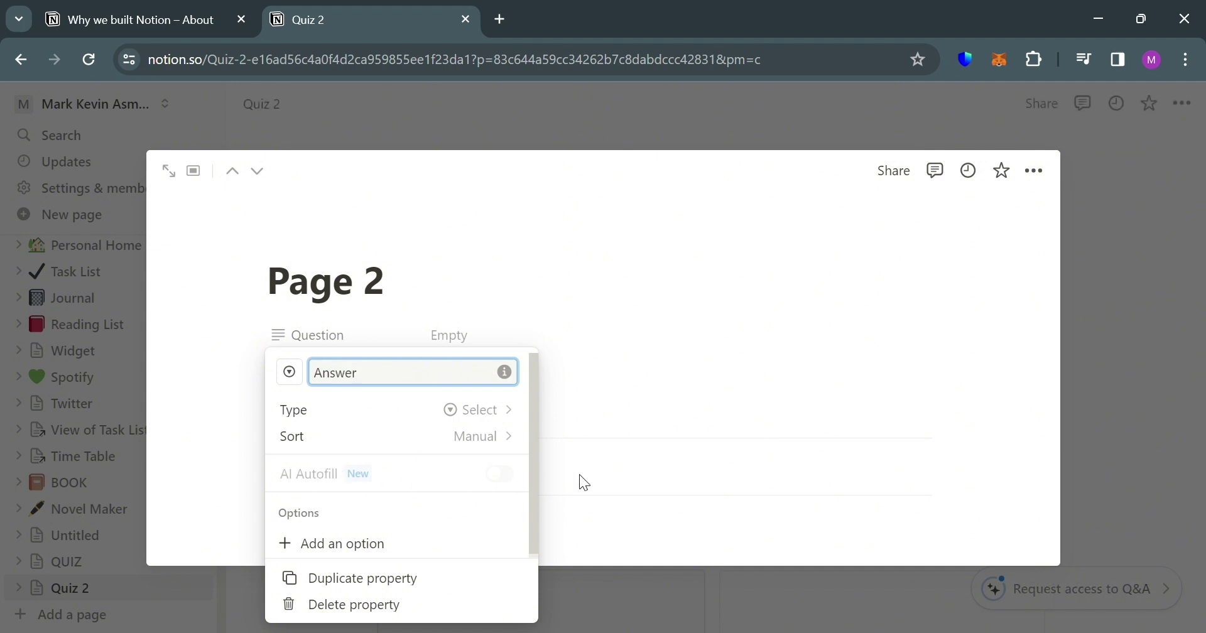
pyautogui.press('Return')
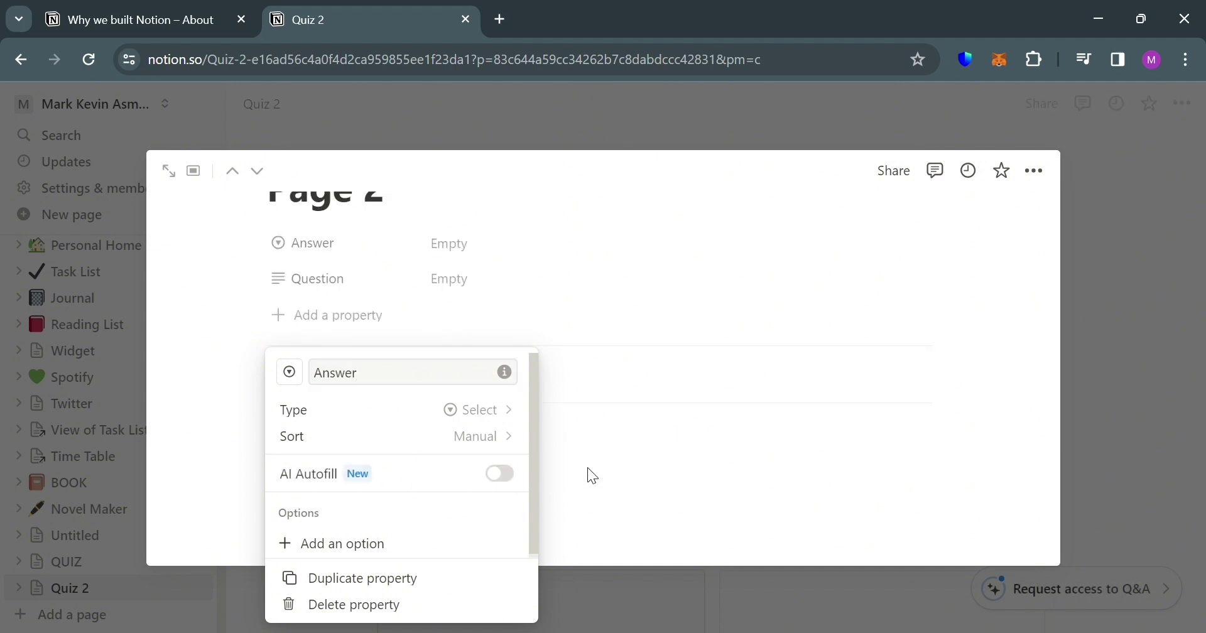
pyautogui.click(587, 469)
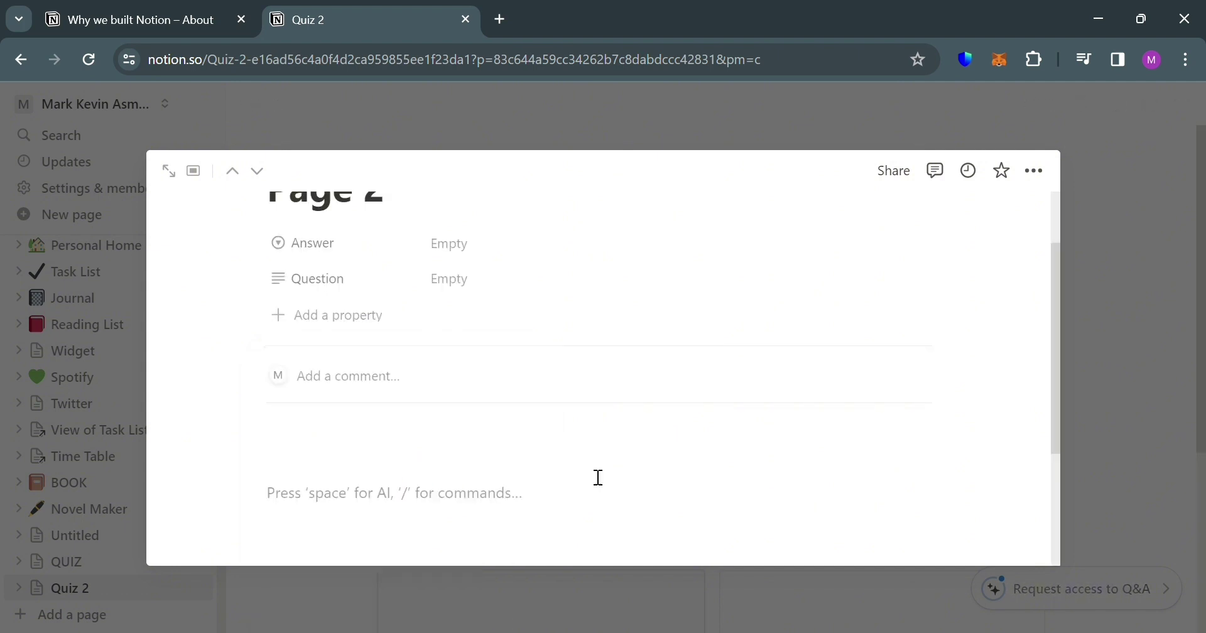
# - Add a second Select property named Correct Answer
pyautogui.click(316, 324)
pyautogui.scroll(-3, 380, 589)
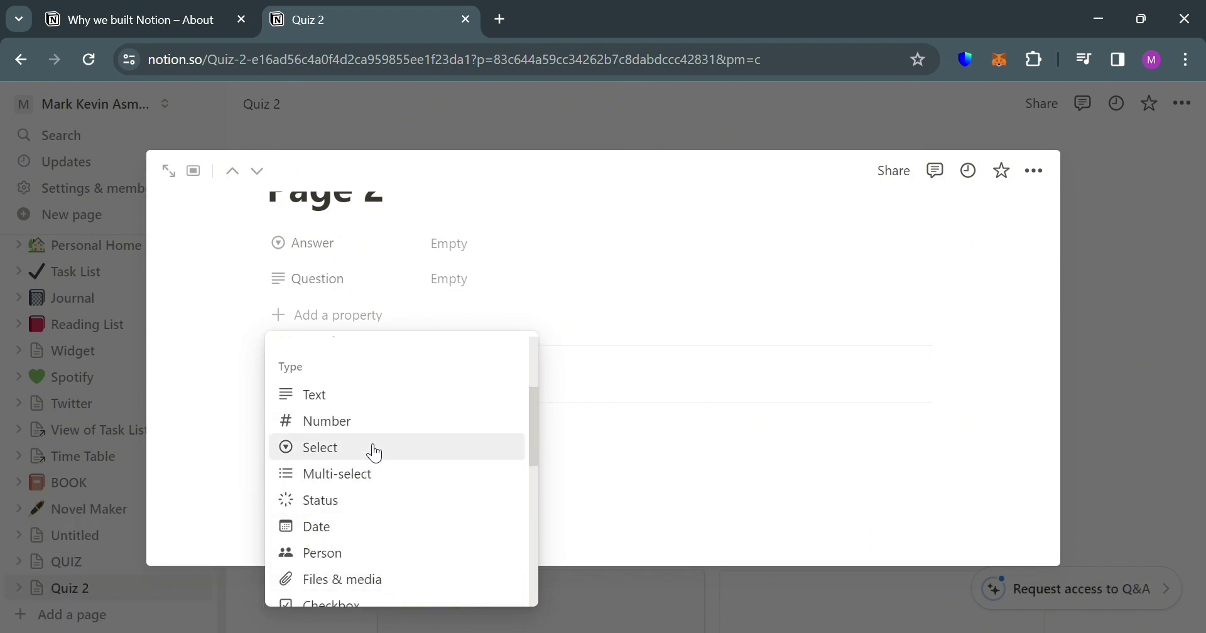
pyautogui.click(373, 448)
pyautogui.press('BackSpace')
pyautogui.press('BackSpace')
pyautogui.press('BackSpace')
pyautogui.press('BackSpace')
pyautogui.press('BackSpace')
pyautogui.press('BackSpace')
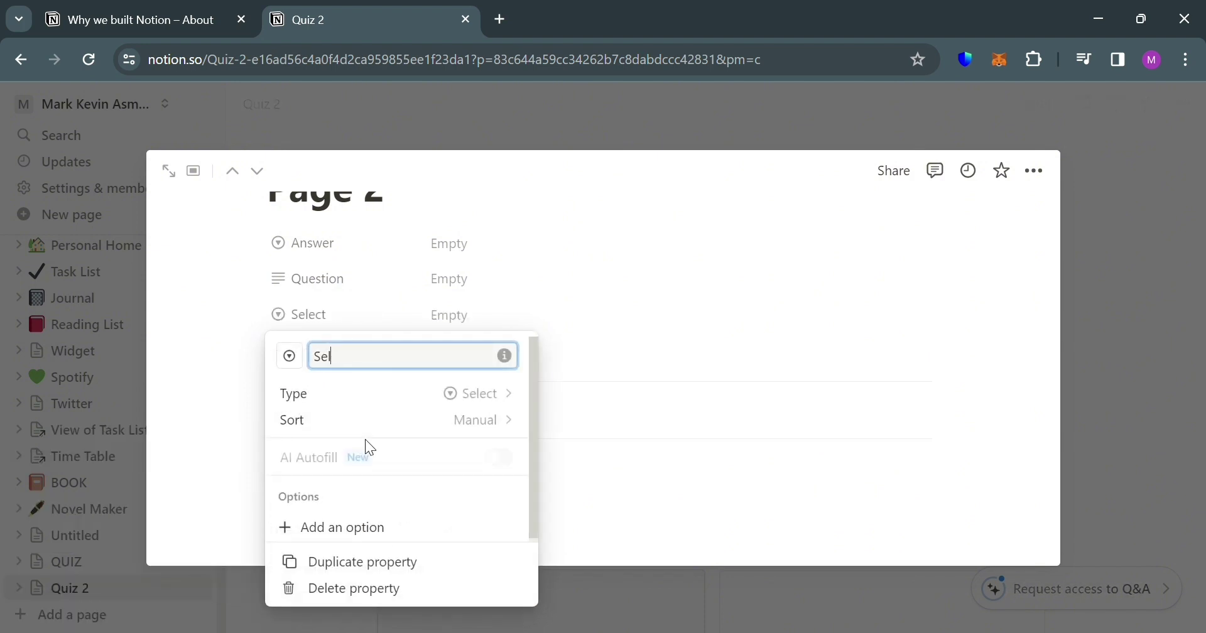
pyautogui.write('Correct Answer')
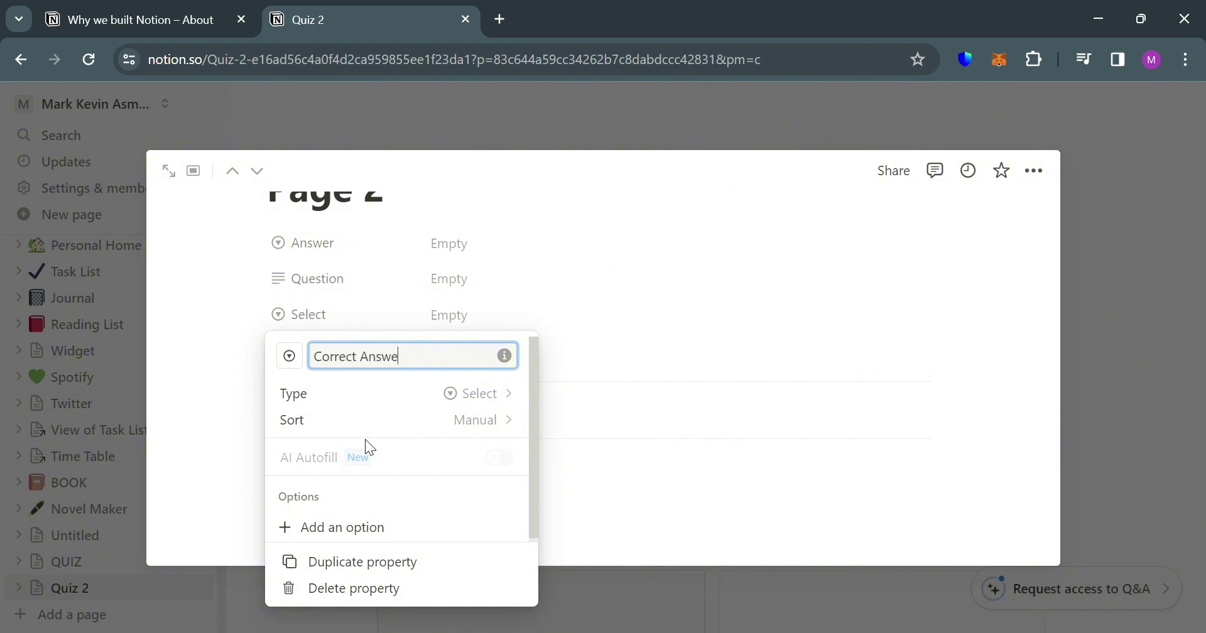
pyautogui.press('Return')
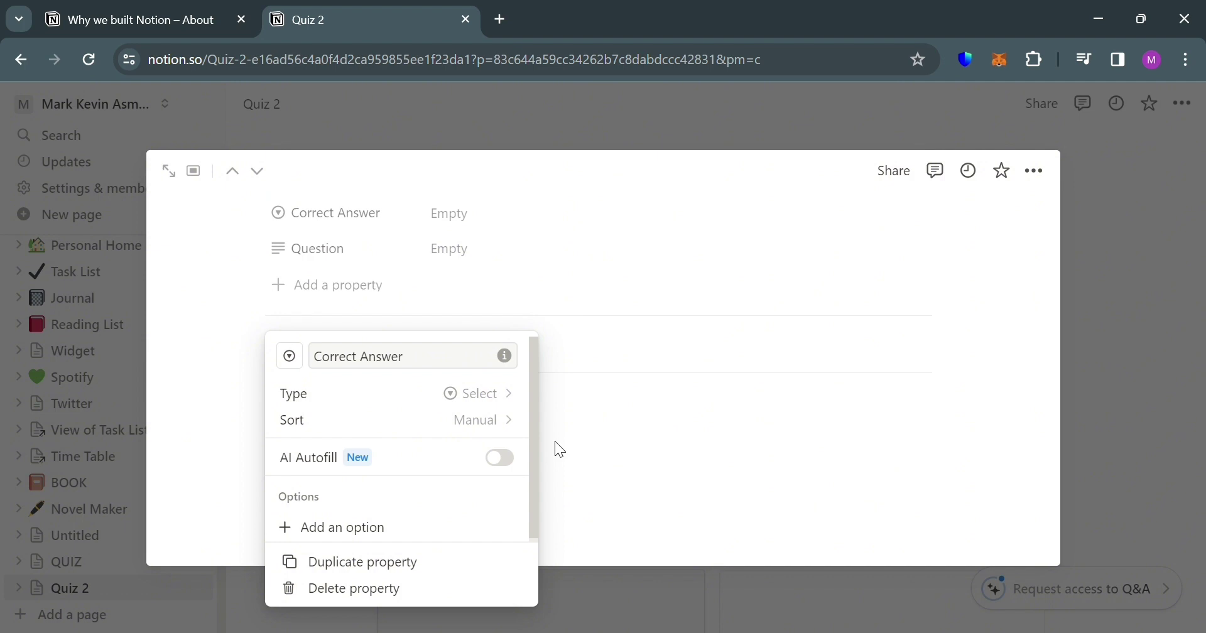
pyautogui.click(557, 446)
pyautogui.click(355, 288)
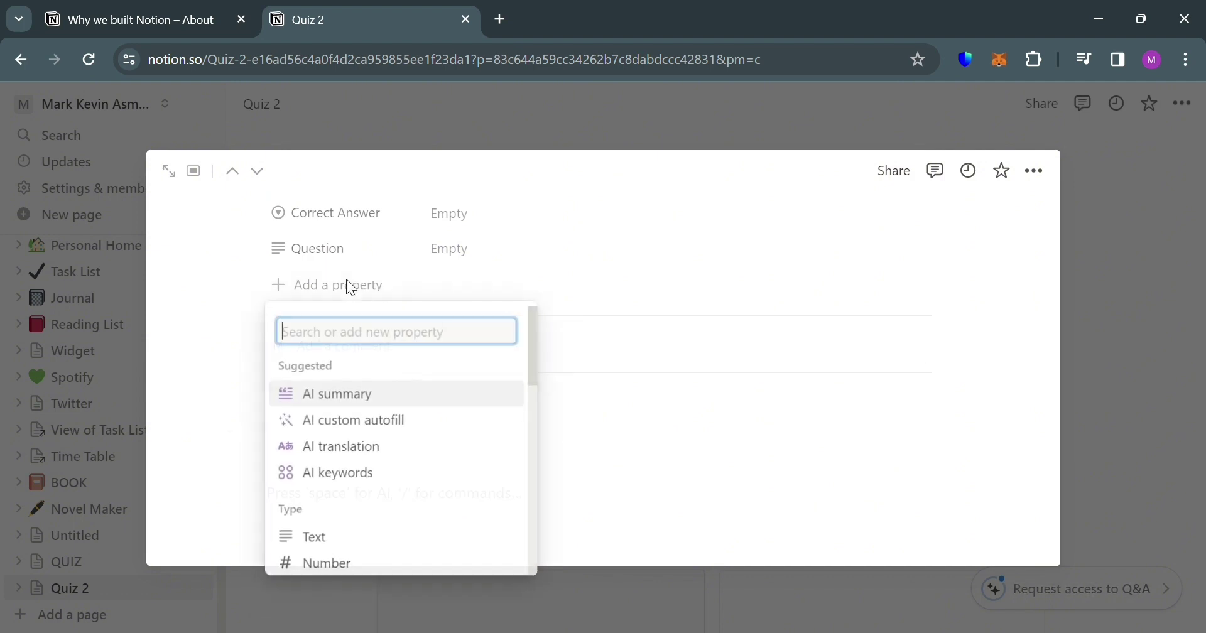
# - Add a Formula property renamed Result
pyautogui.write('For')
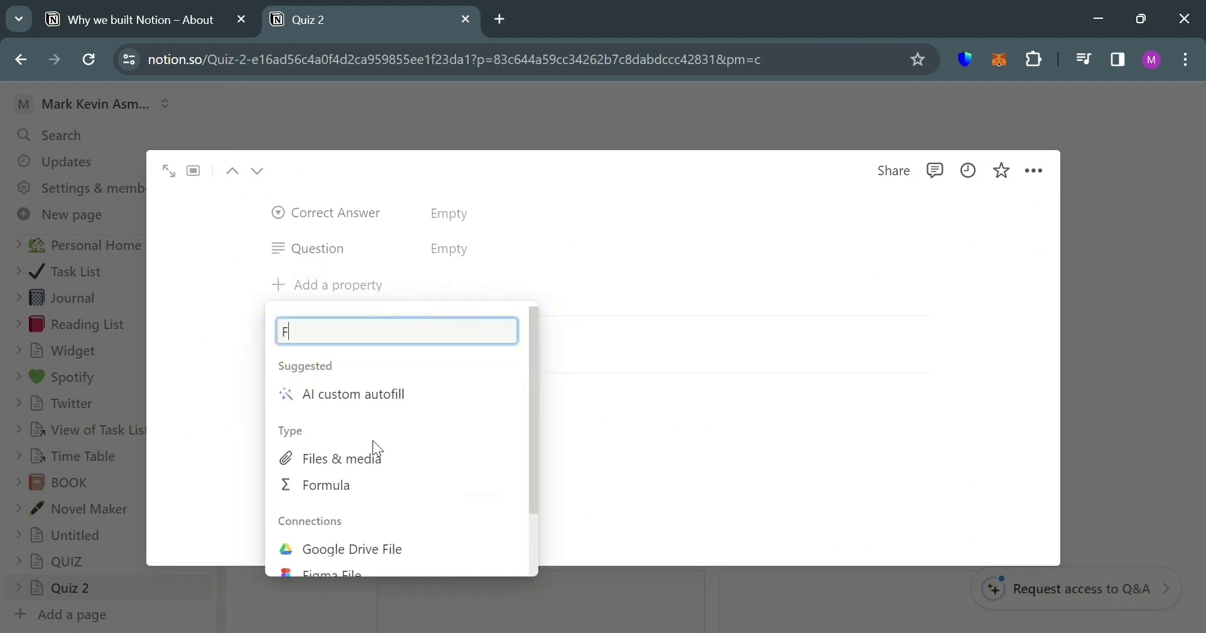
pyautogui.click(358, 397)
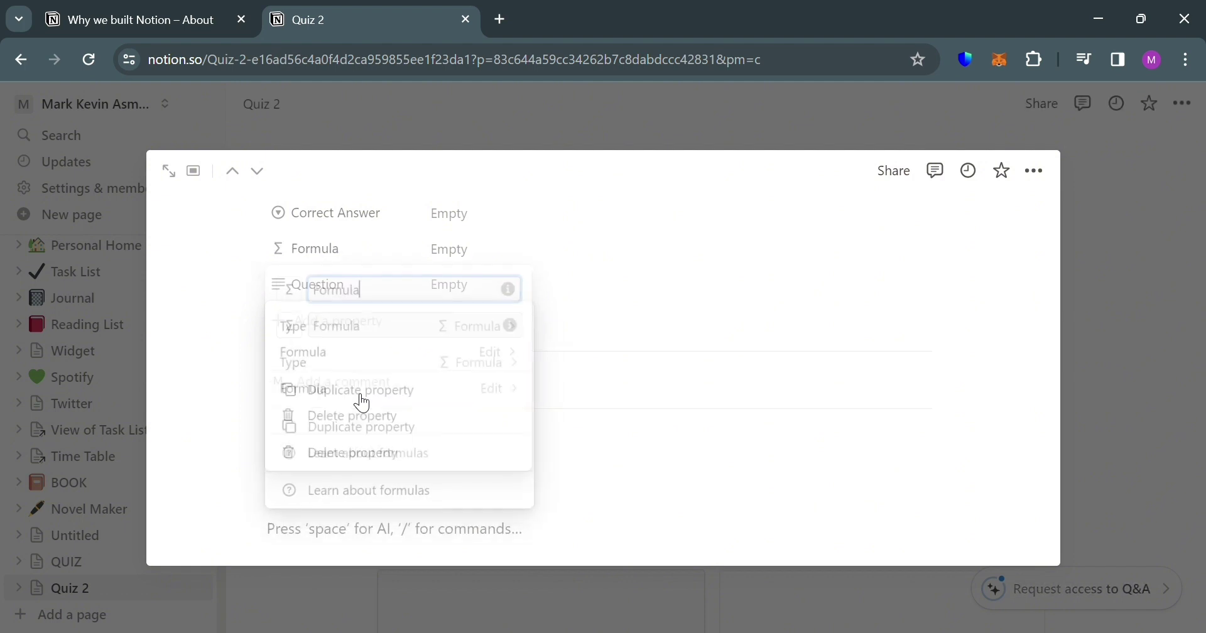
pyautogui.press('BackSpace')
pyautogui.press('BackSpace')
pyautogui.press('BackSpace')
pyautogui.press('BackSpace')
pyautogui.press('BackSpace')
pyautogui.press('BackSpace')
pyautogui.press('BackSpace')
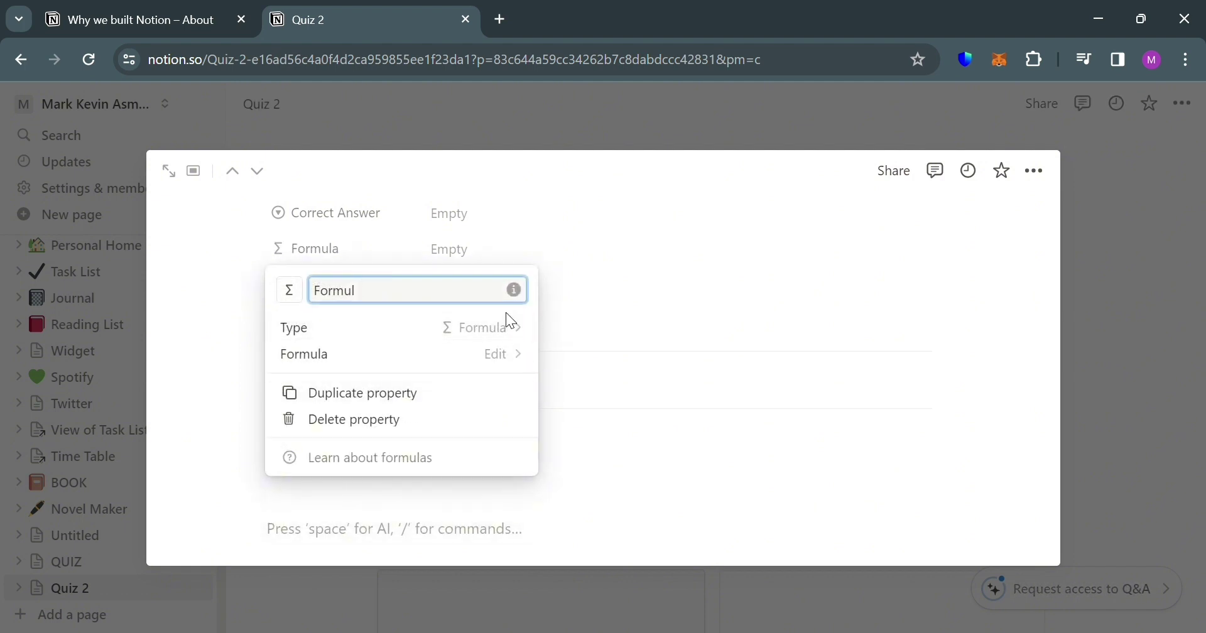
pyautogui.write('Result')
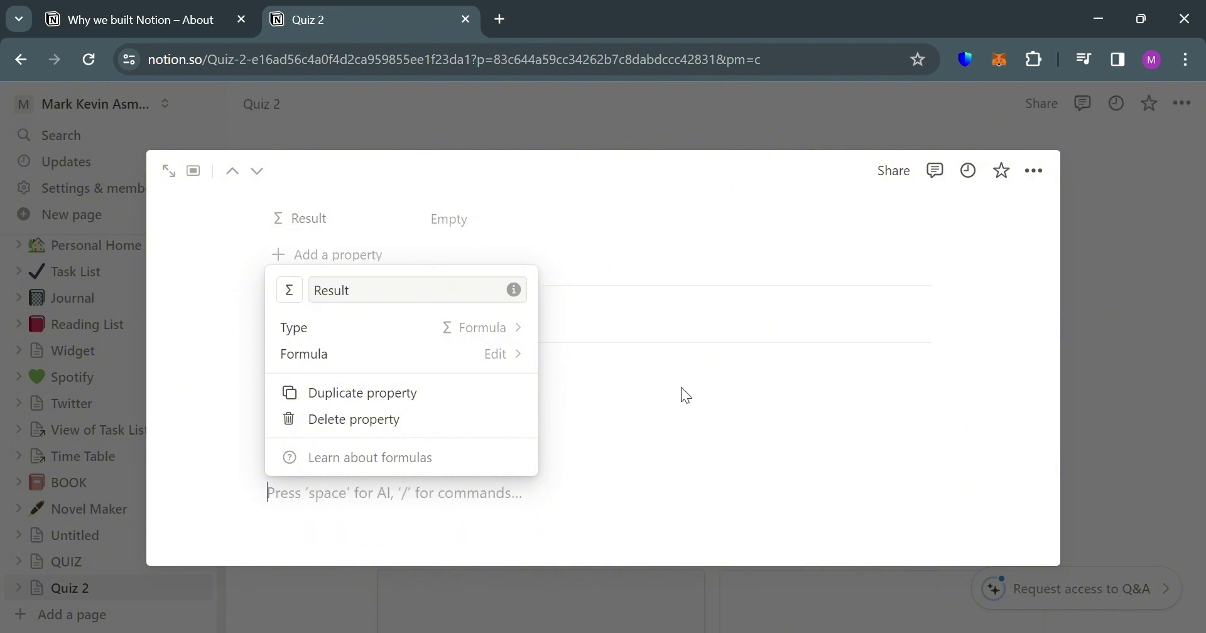
pyautogui.click(691, 397)
# - Drag Question to the top of Page 2's property list
pyautogui.scroll(4, 607, 385)
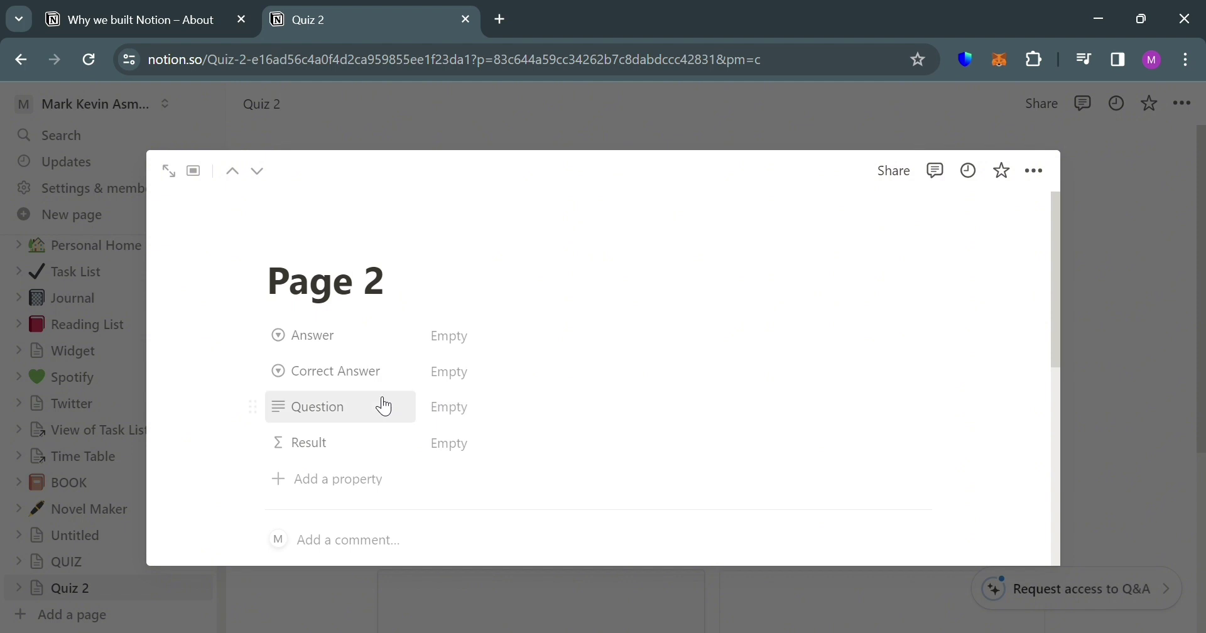
pyautogui.moveTo(295, 413); pyautogui.dragTo(291, 342)
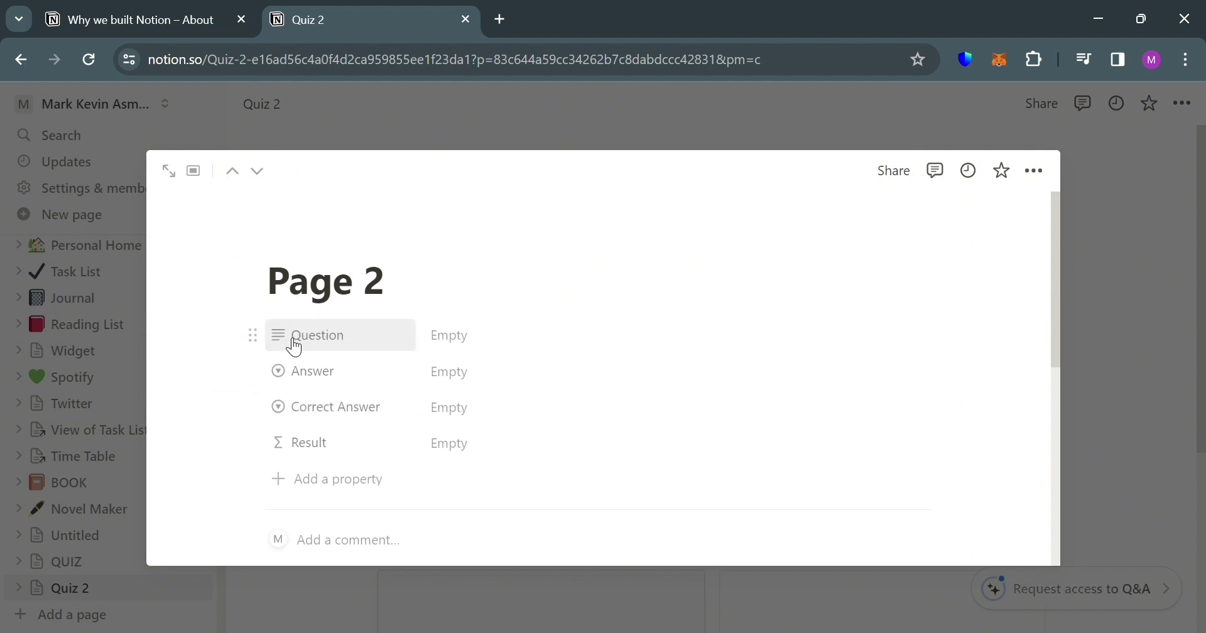
pyautogui.click(316, 456)
# - Set the Result formula to if(Answer == Correct Answer, "Correct", "Incorrect")
pyautogui.click(388, 280)
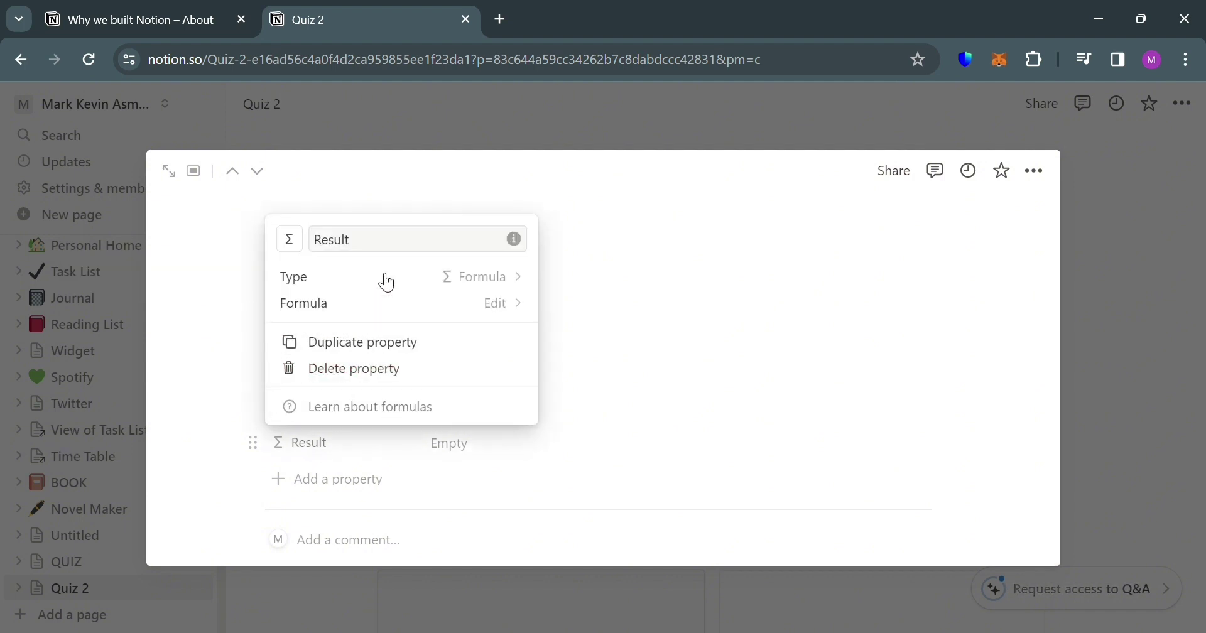
pyautogui.click(514, 306)
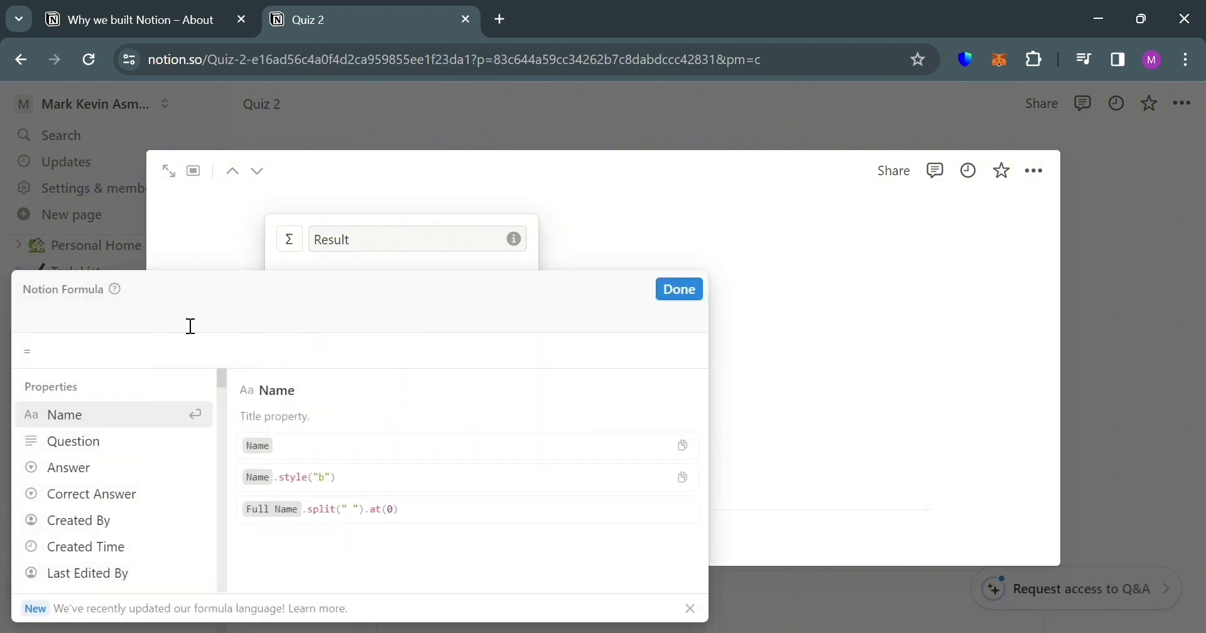
pyautogui.write('if(')
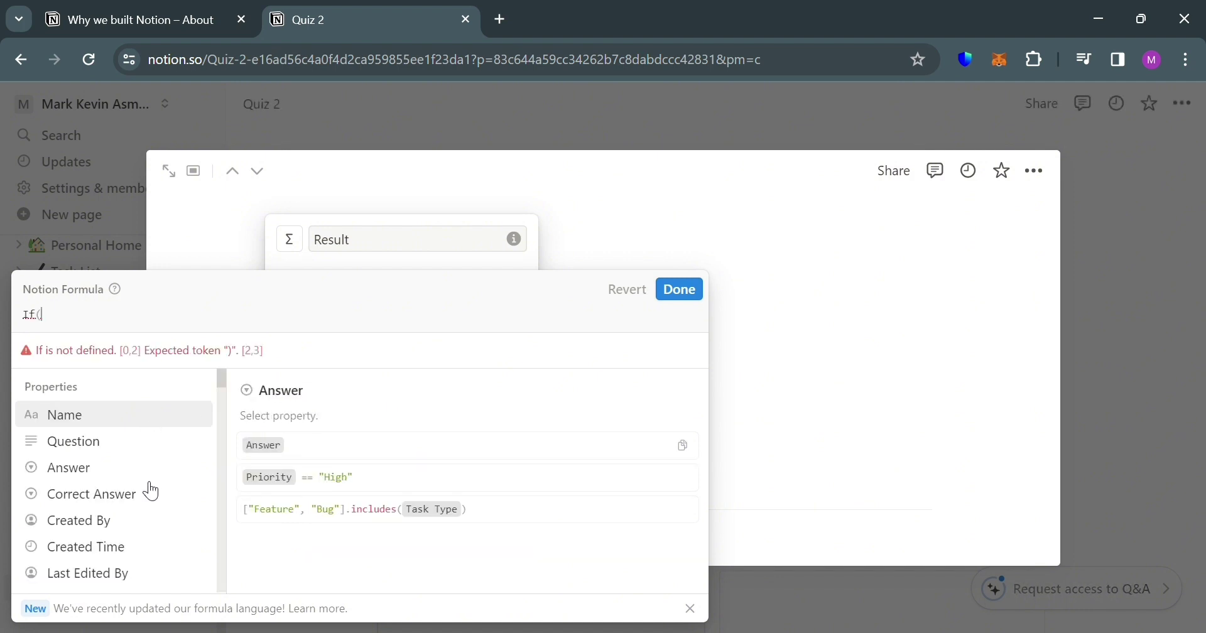
pyautogui.click(112, 467)
pyautogui.write('==')
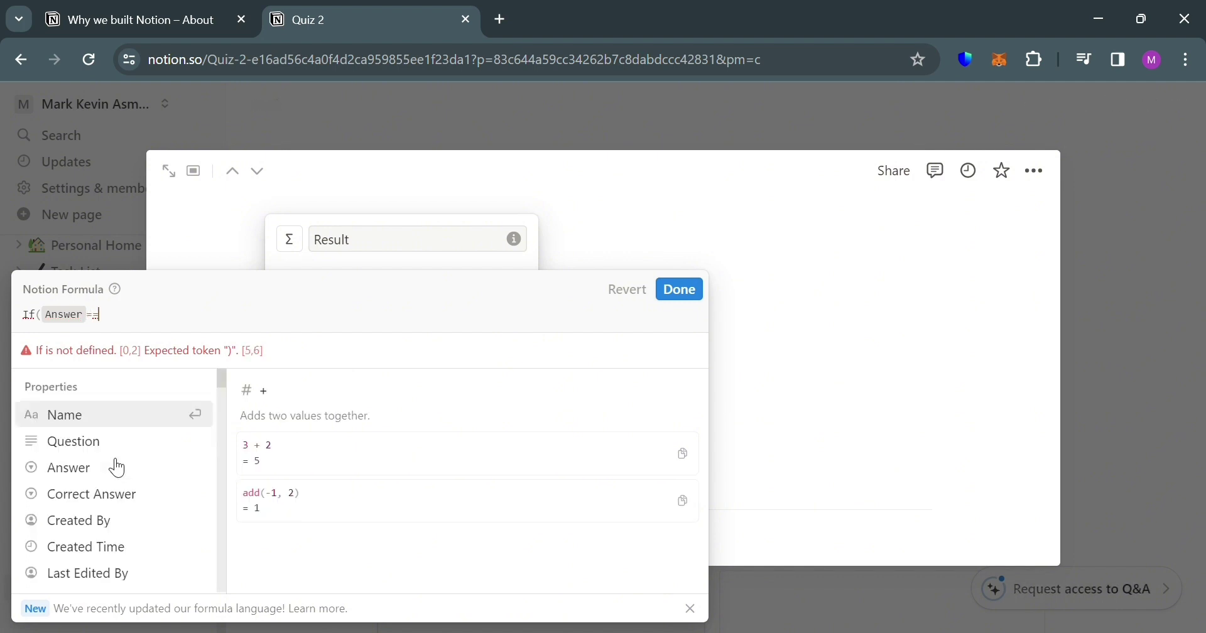
pyautogui.click(125, 502)
pyautogui.write(',')
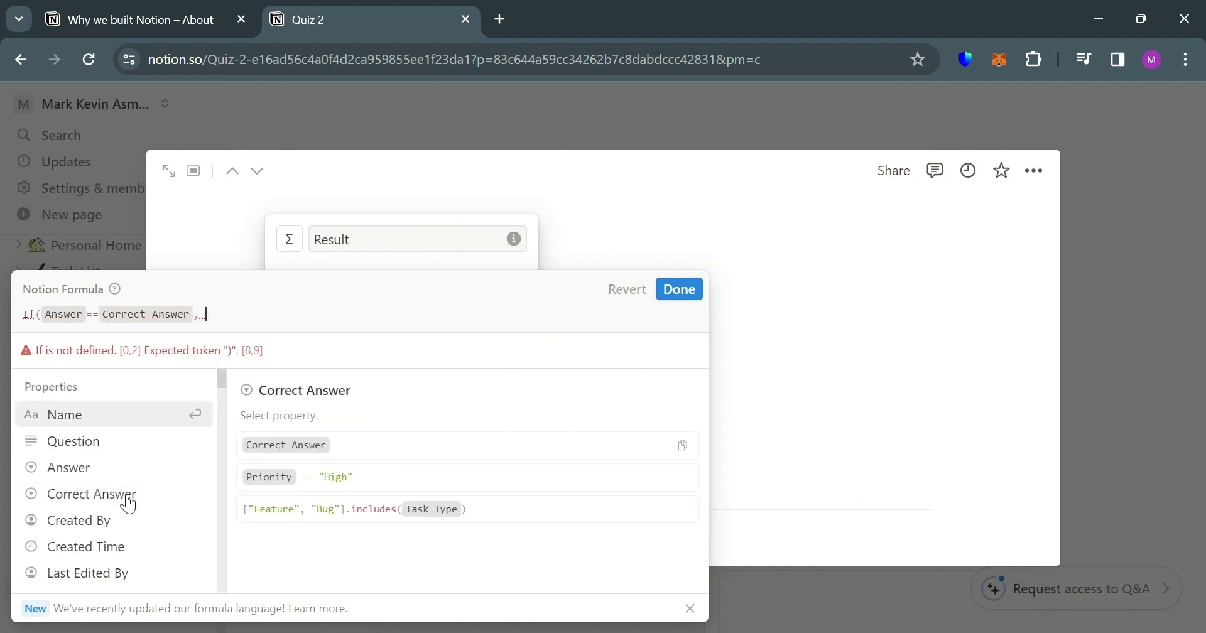
pyautogui.write(' "Co')
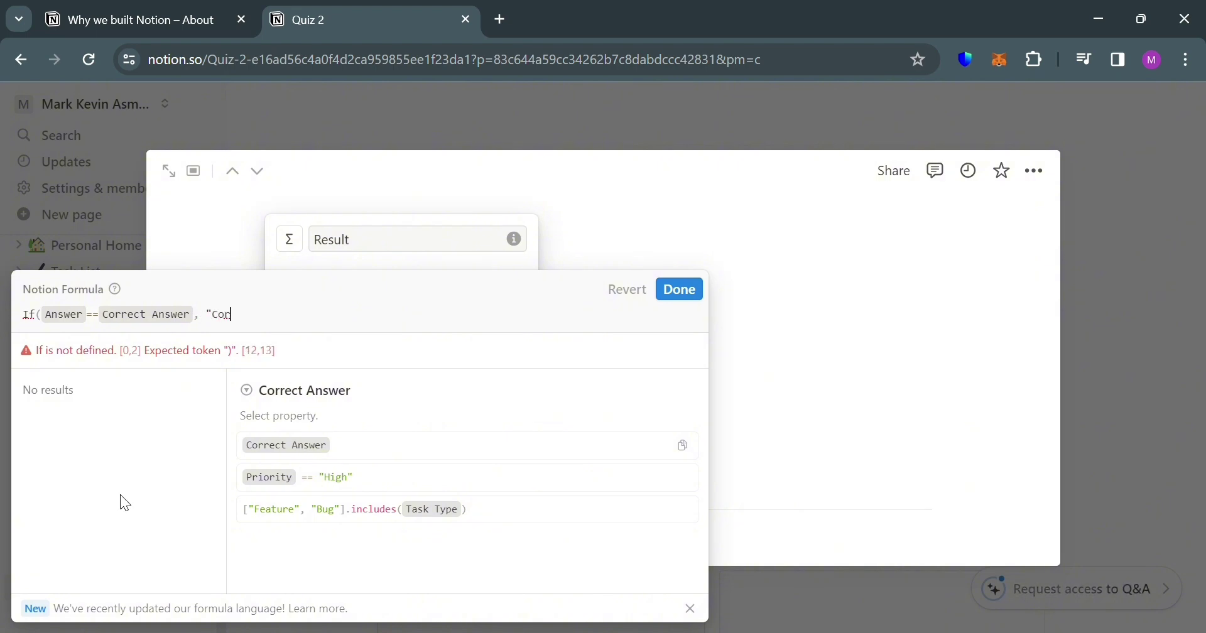
pyautogui.write('rrect')
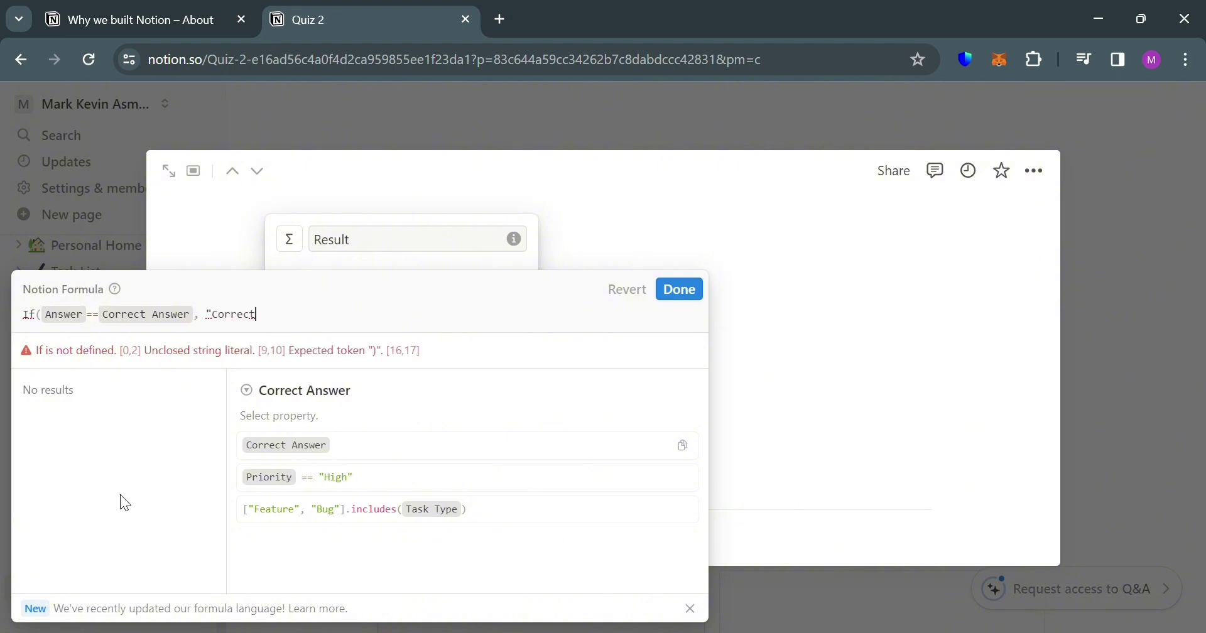
pyautogui.write('", ')
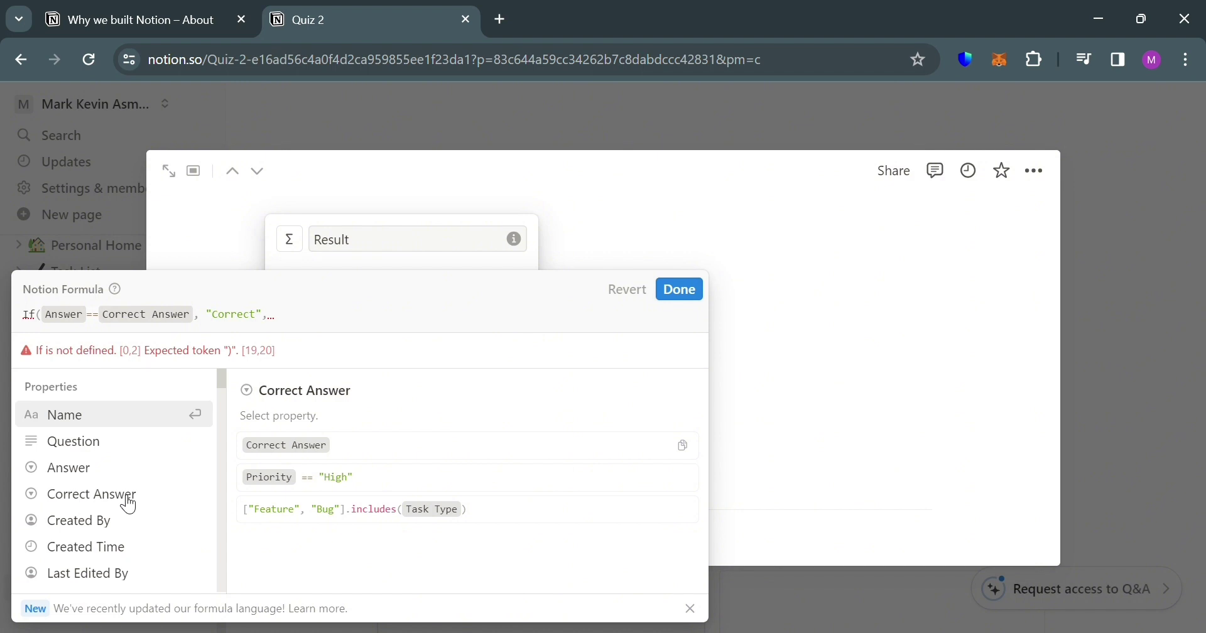
pyautogui.write('"Incorrect")')
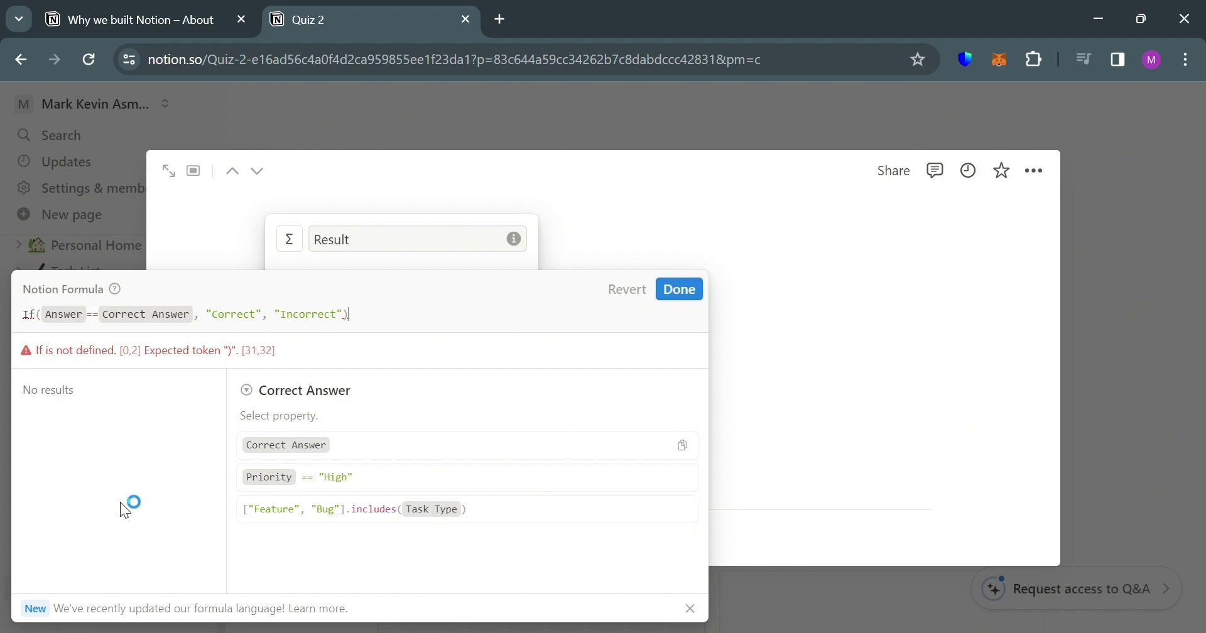
pyautogui.moveTo(459, 317); pyautogui.dragTo(32, 326)
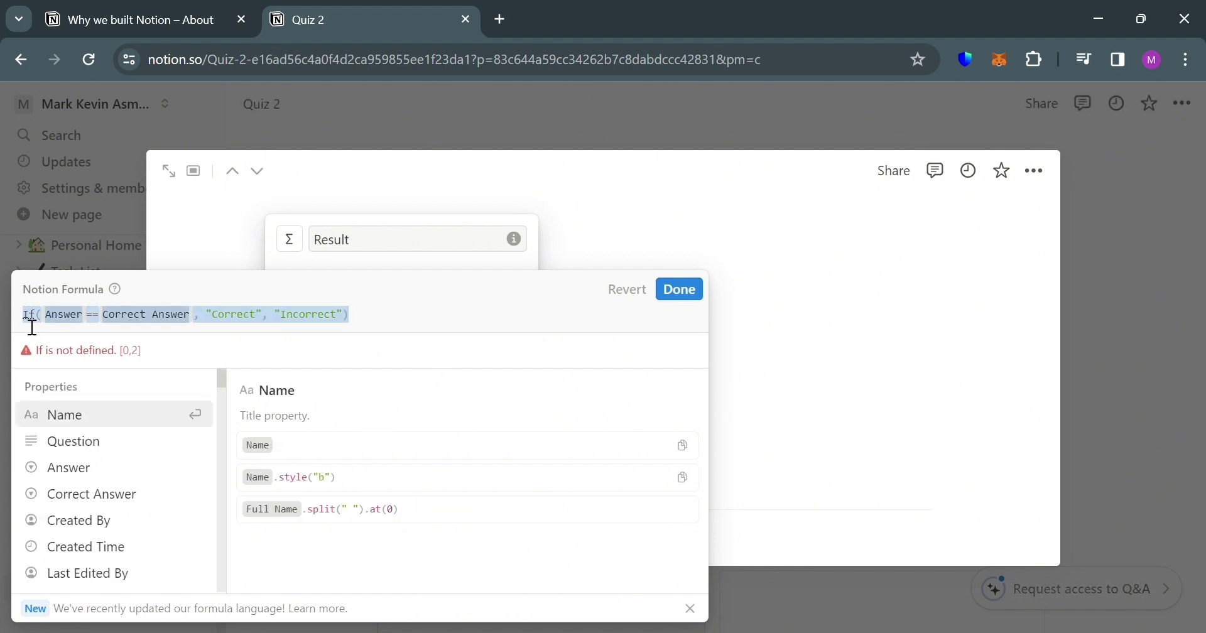
pyautogui.write('if(Answer == Correct Answer, "Correct", "Incorrect")')
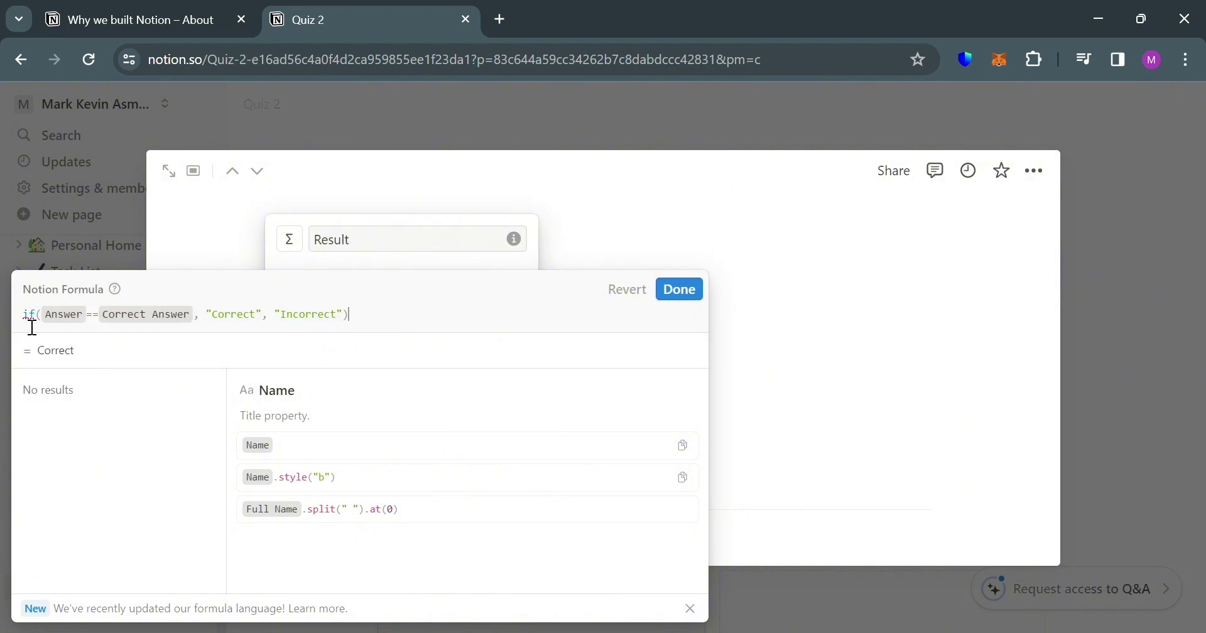
pyautogui.click(680, 290)
# - Enter the question 'Grass is green?' on Page 2
pyautogui.click(689, 294)
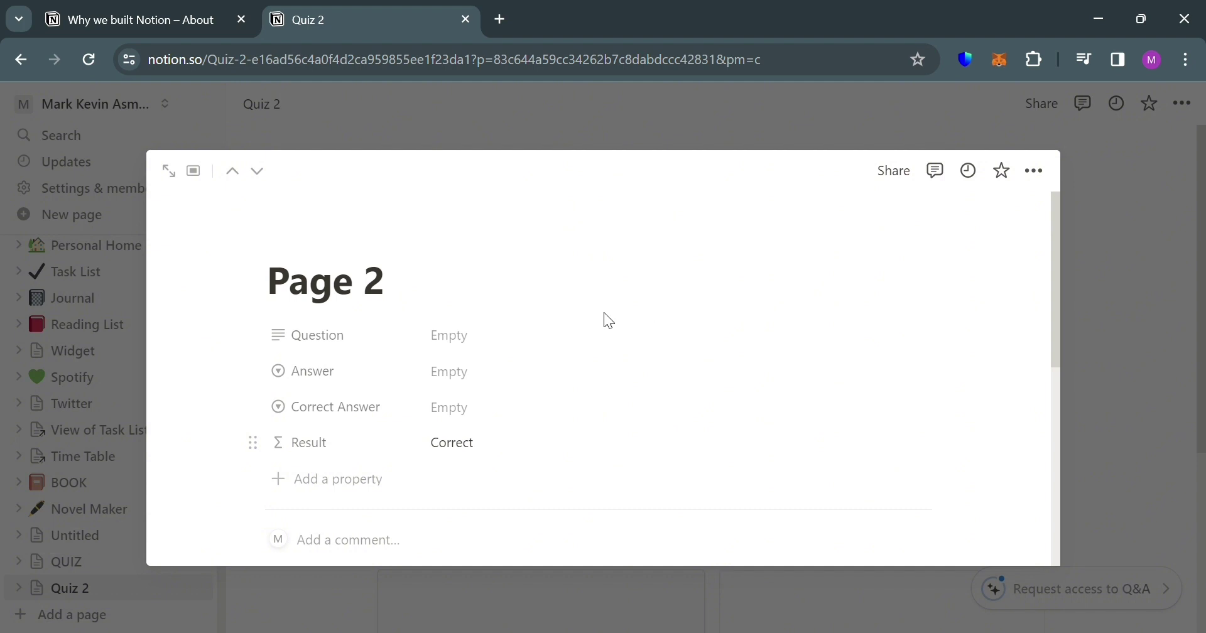
pyautogui.click(468, 348)
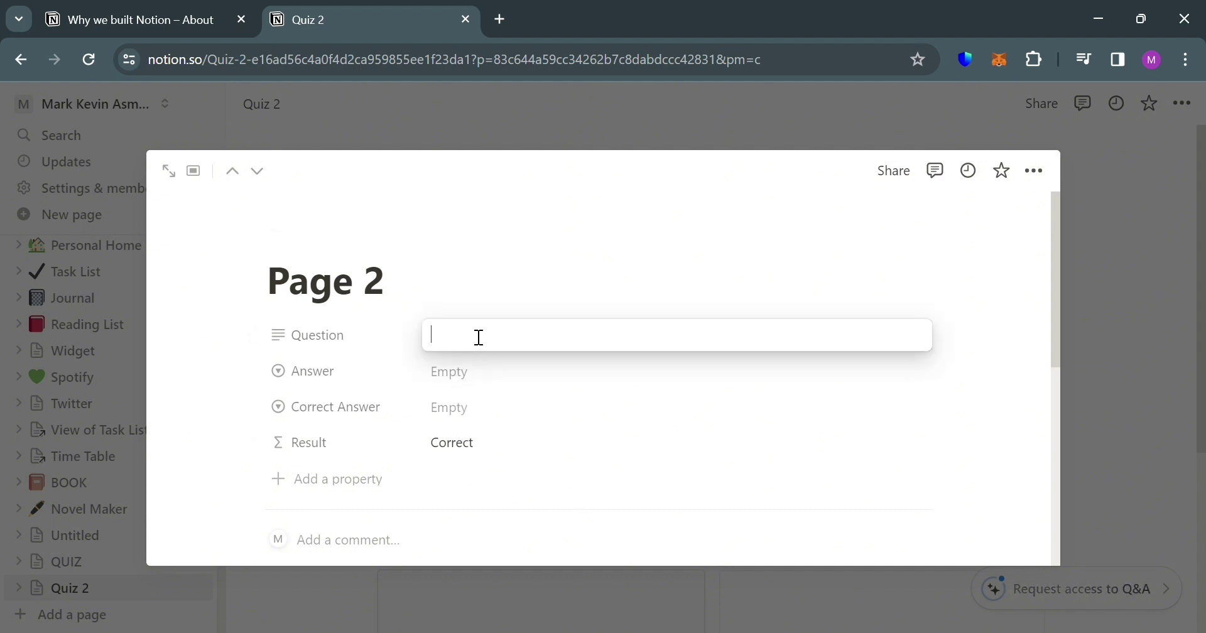
pyautogui.write('Is G')
pyautogui.press('BackSpace')
pyautogui.press('BackSpace')
pyautogui.press('BackSpace')
pyautogui.press('BackSpace')
pyautogui.press('BackSpace')
pyautogui.write('Grass')
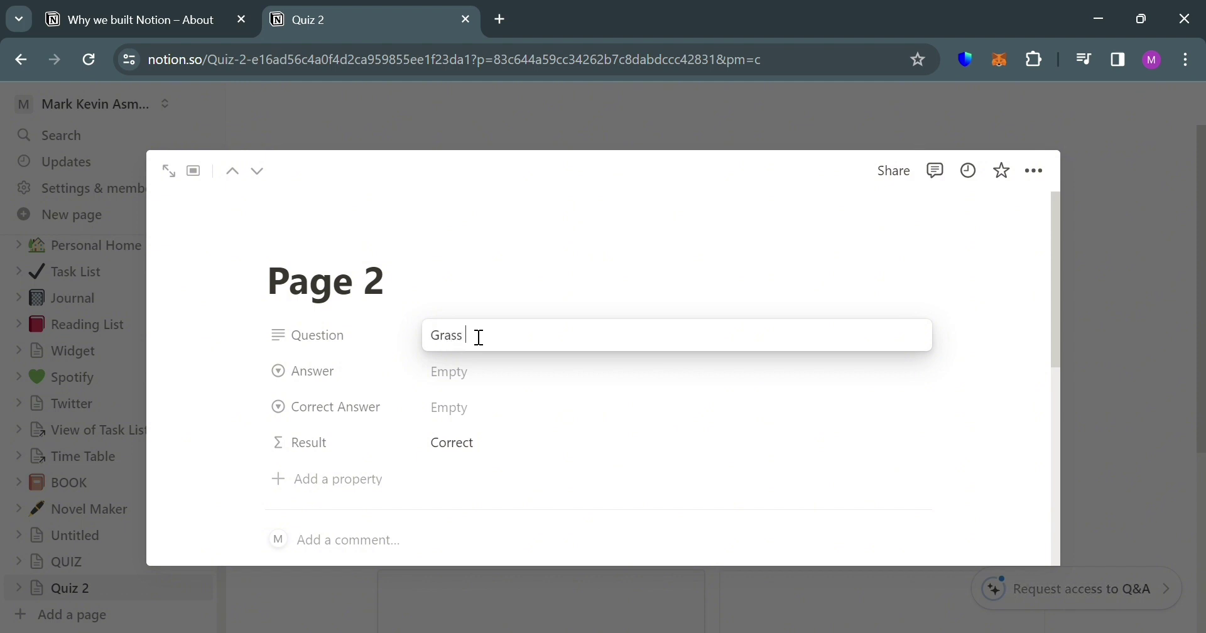
pyautogui.write('n?')
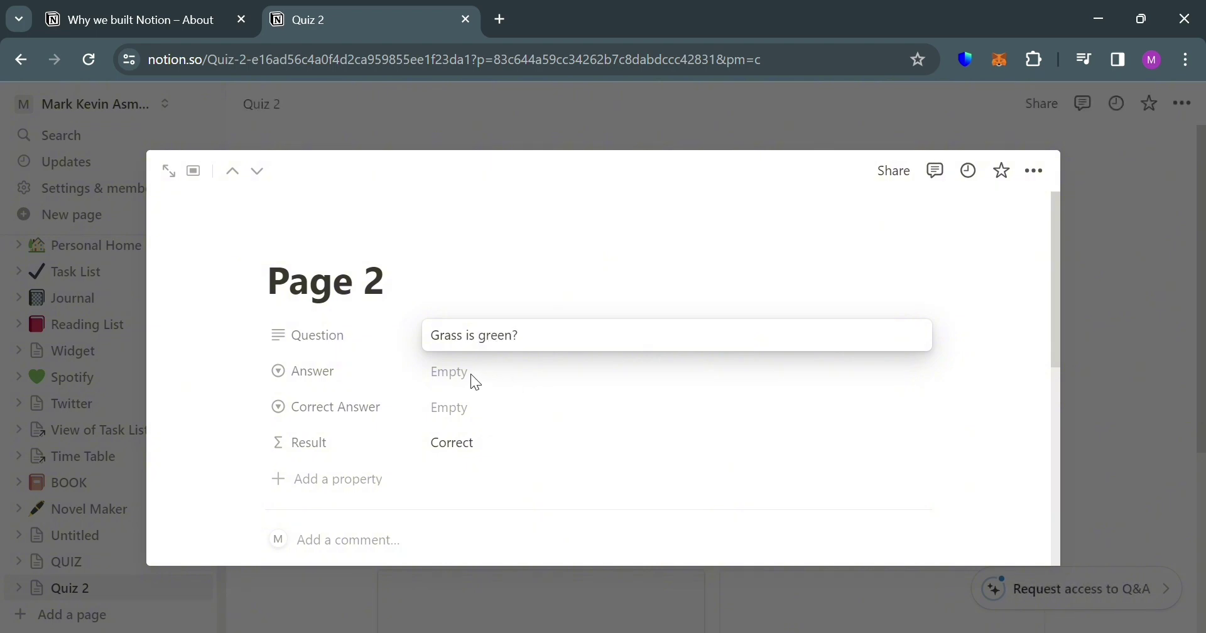
pyautogui.click(465, 372)
# - Create True and False Answer options and set the Answer to False
pyautogui.click(473, 375)
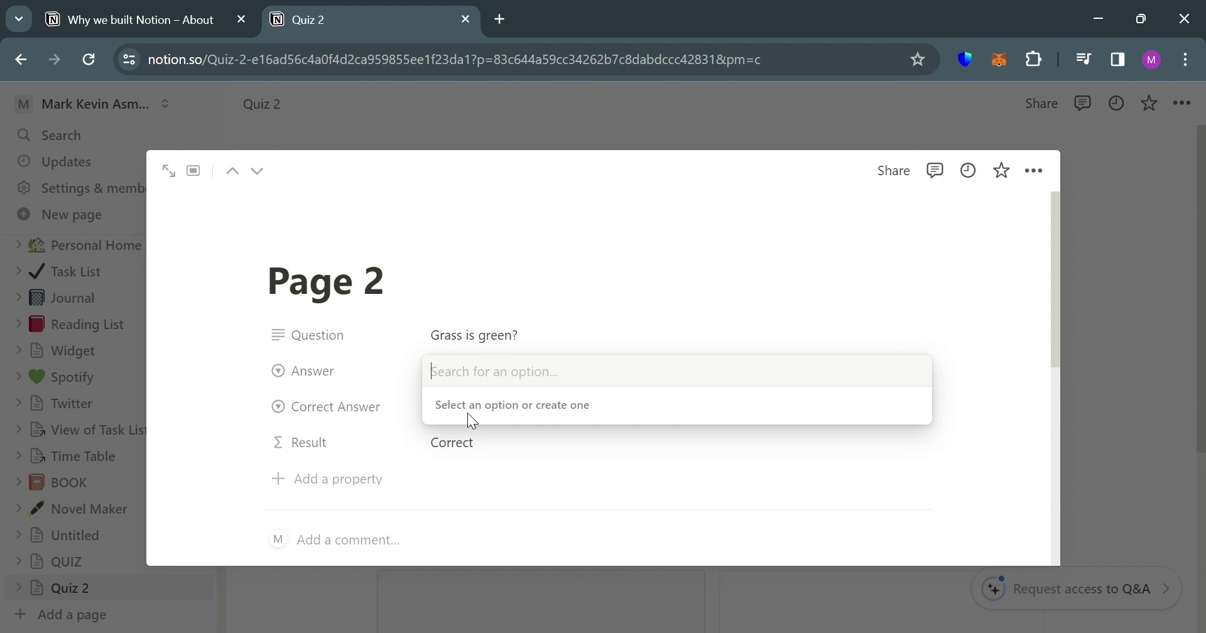
pyautogui.write('True')
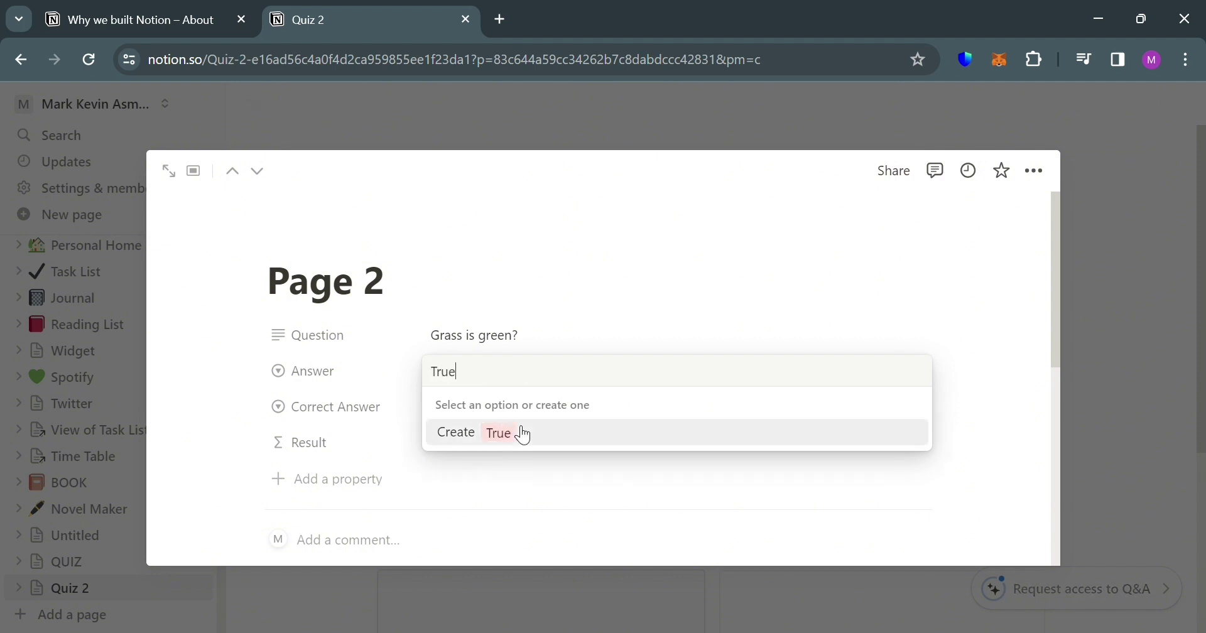
pyautogui.click(524, 434)
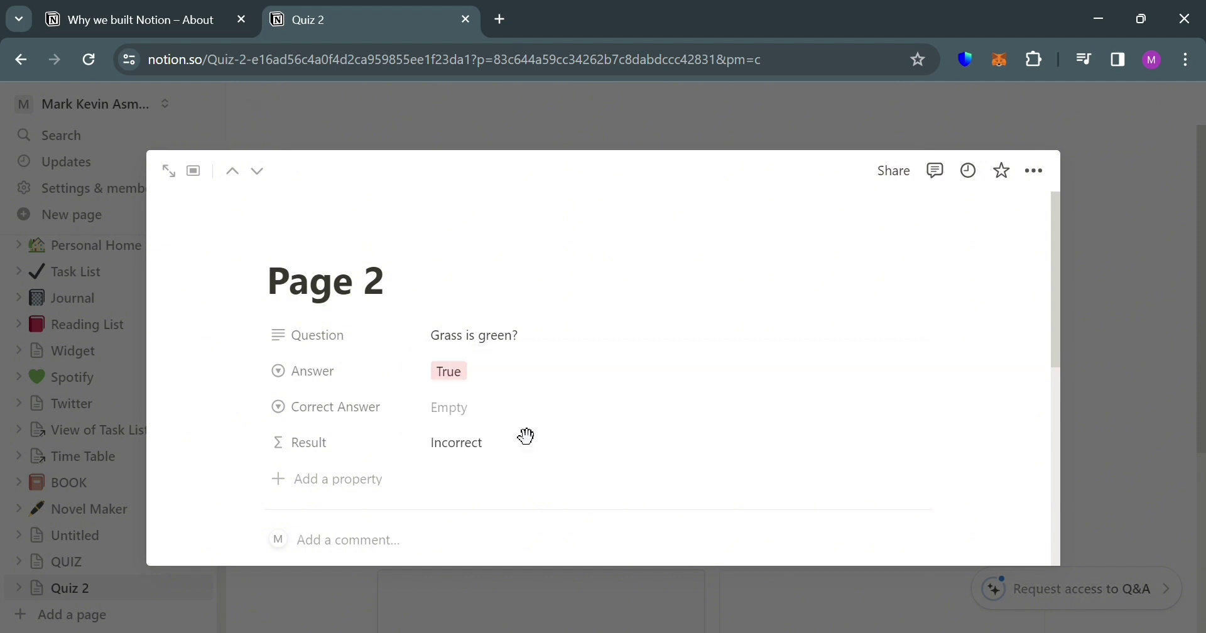
pyautogui.click(510, 389)
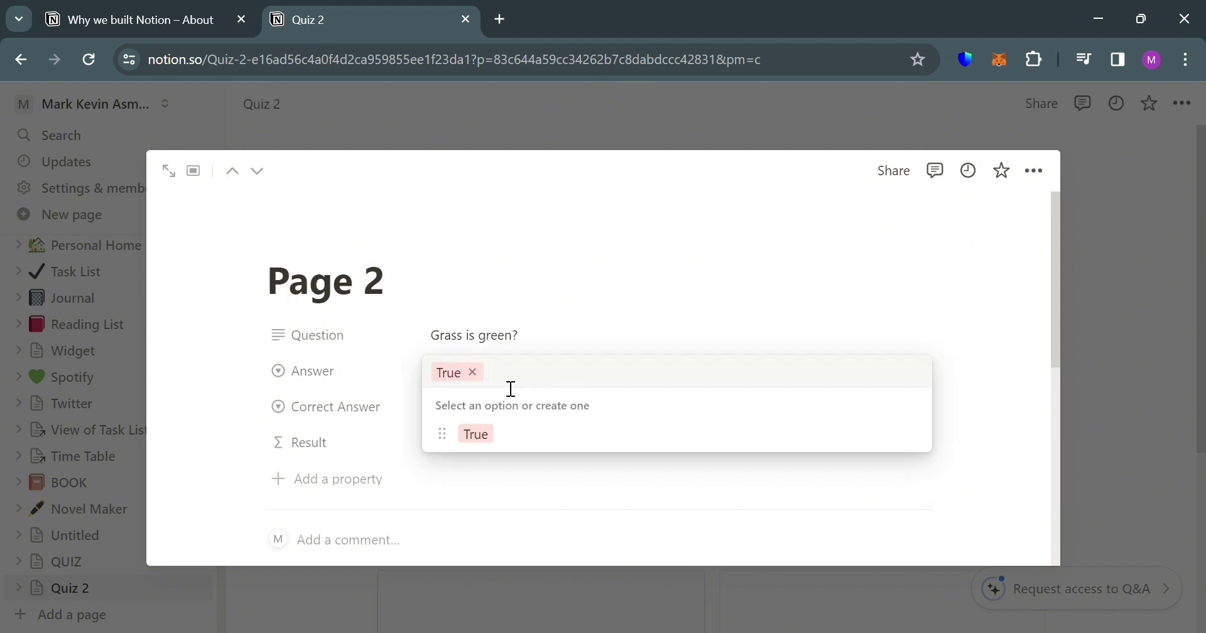
pyautogui.write('Fal')
pyautogui.press('BackSpace')
pyautogui.write('lse')
pyautogui.press('Return')
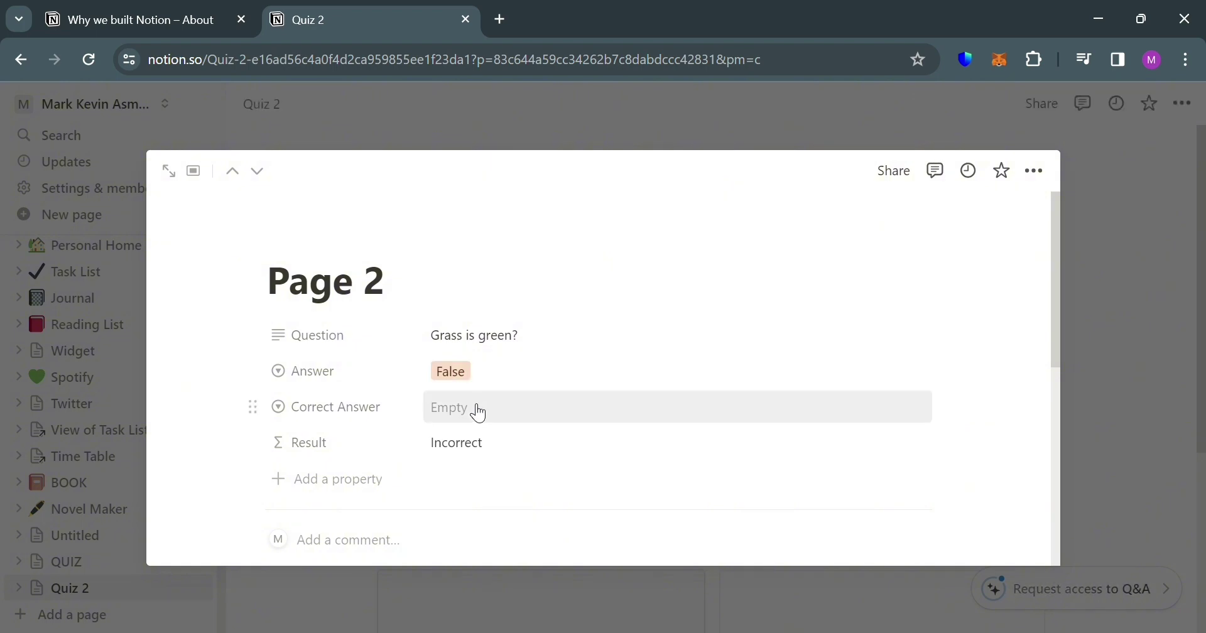
# - Create True and False Correct Answer options and set the correct answer to True
pyautogui.click(478, 412)
pyautogui.write('True')
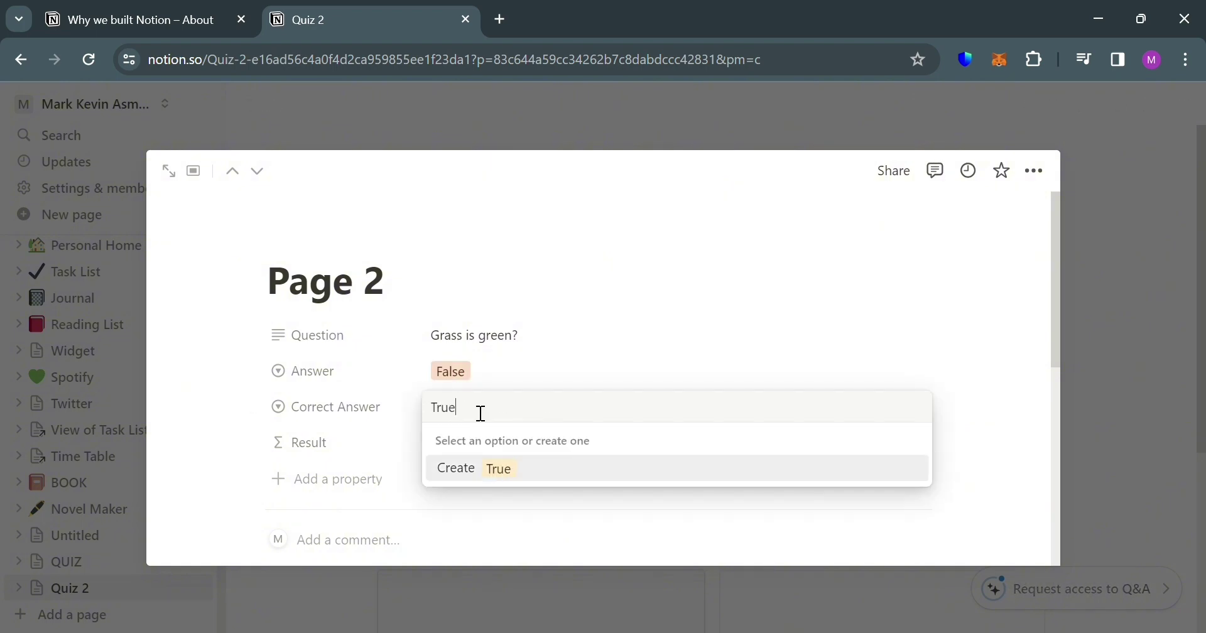
pyautogui.press('Return')
pyautogui.click(480, 410)
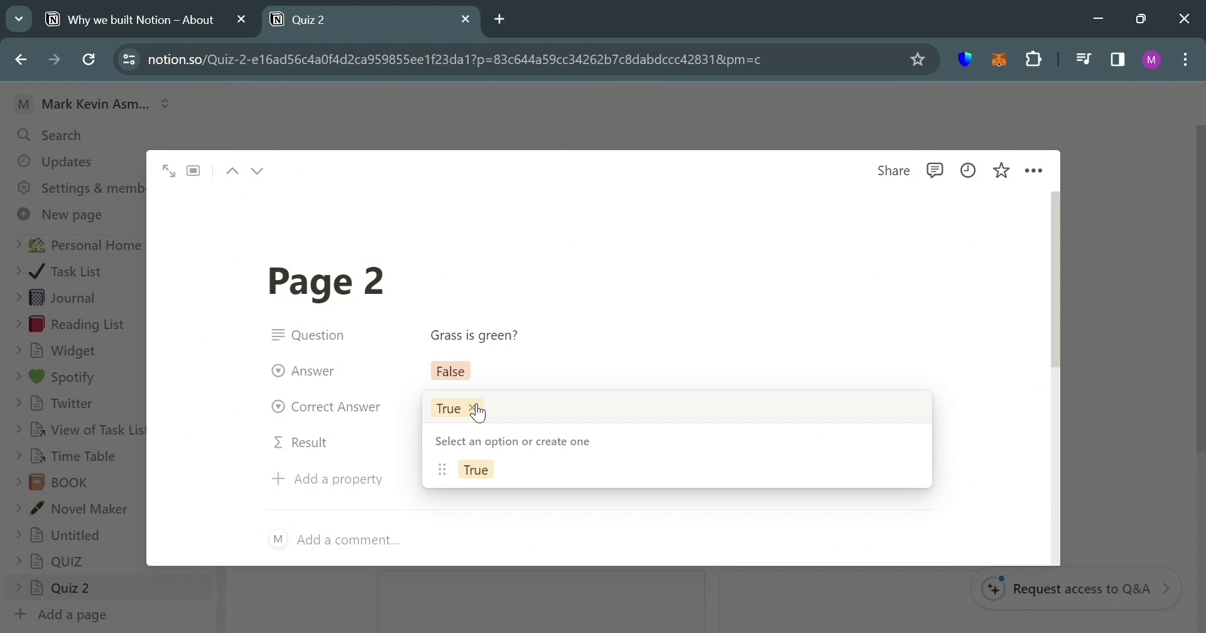
pyautogui.write('False')
pyautogui.press('Return')
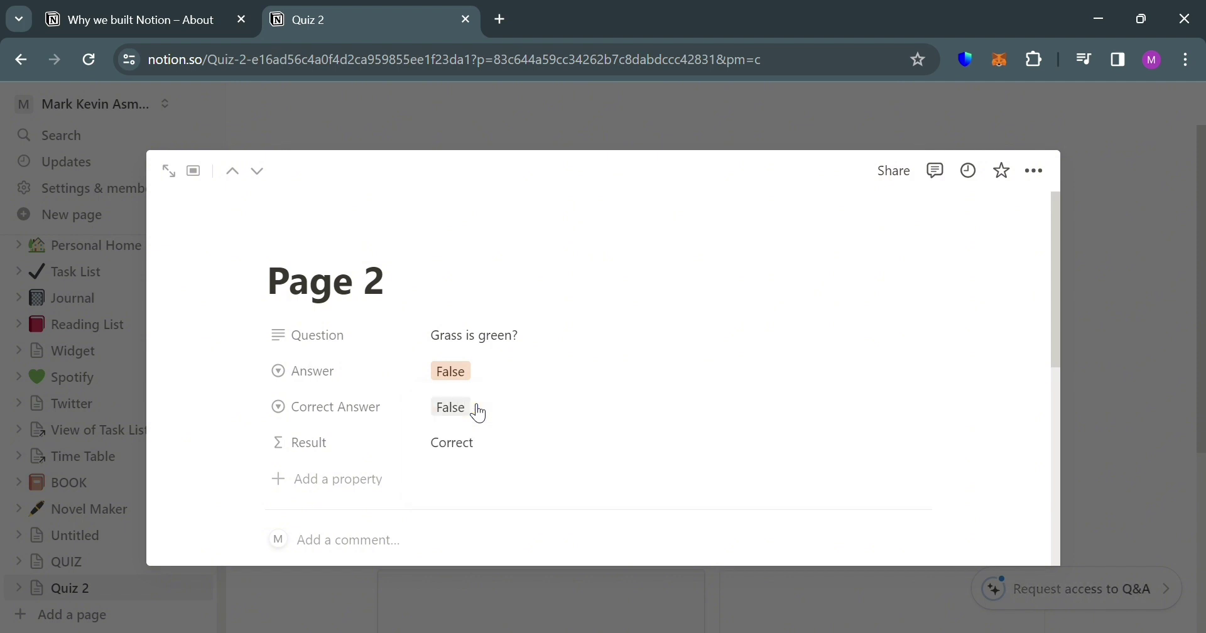
pyautogui.click(508, 415)
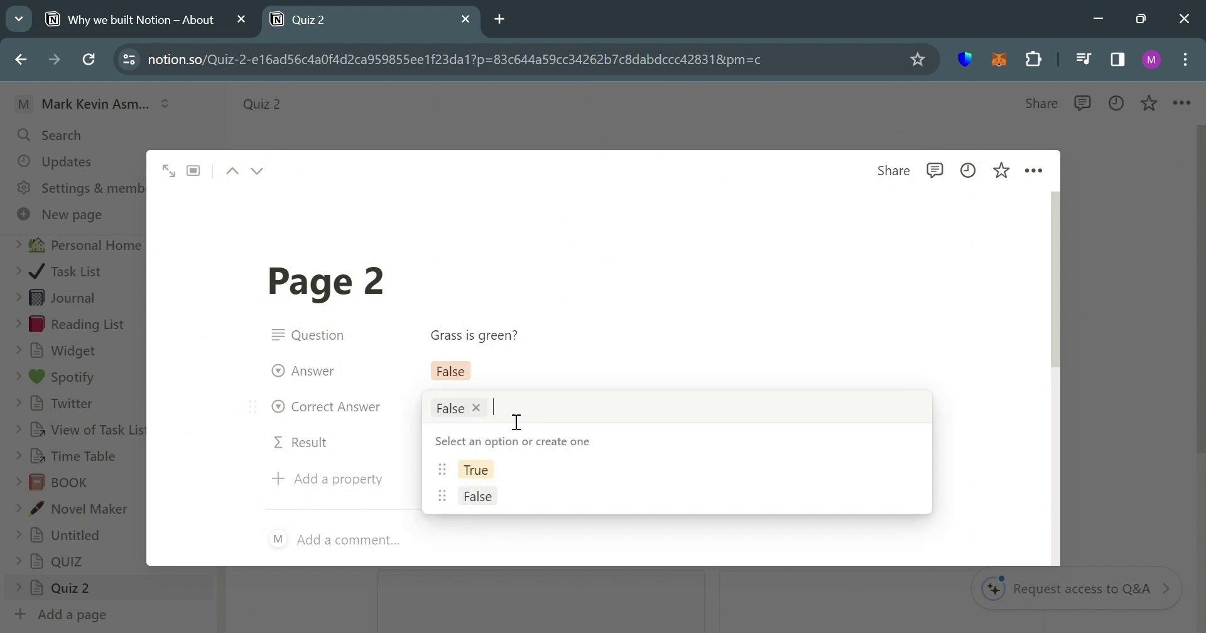
pyautogui.click(535, 469)
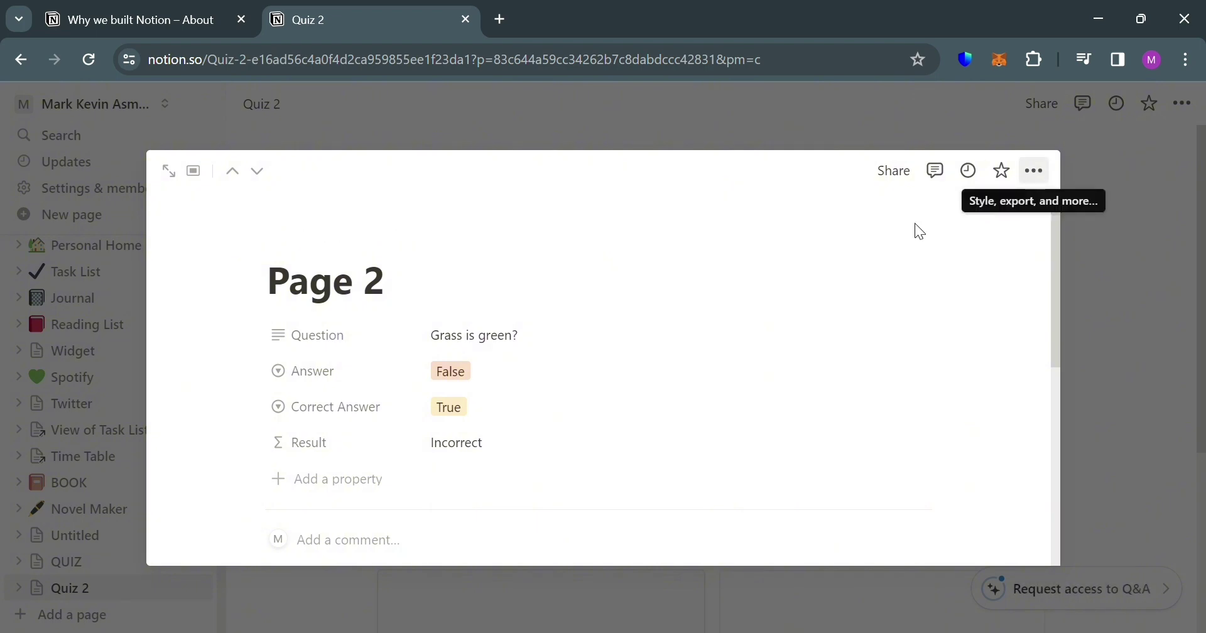
pyautogui.click(519, 331)
pyautogui.click(900, 412)
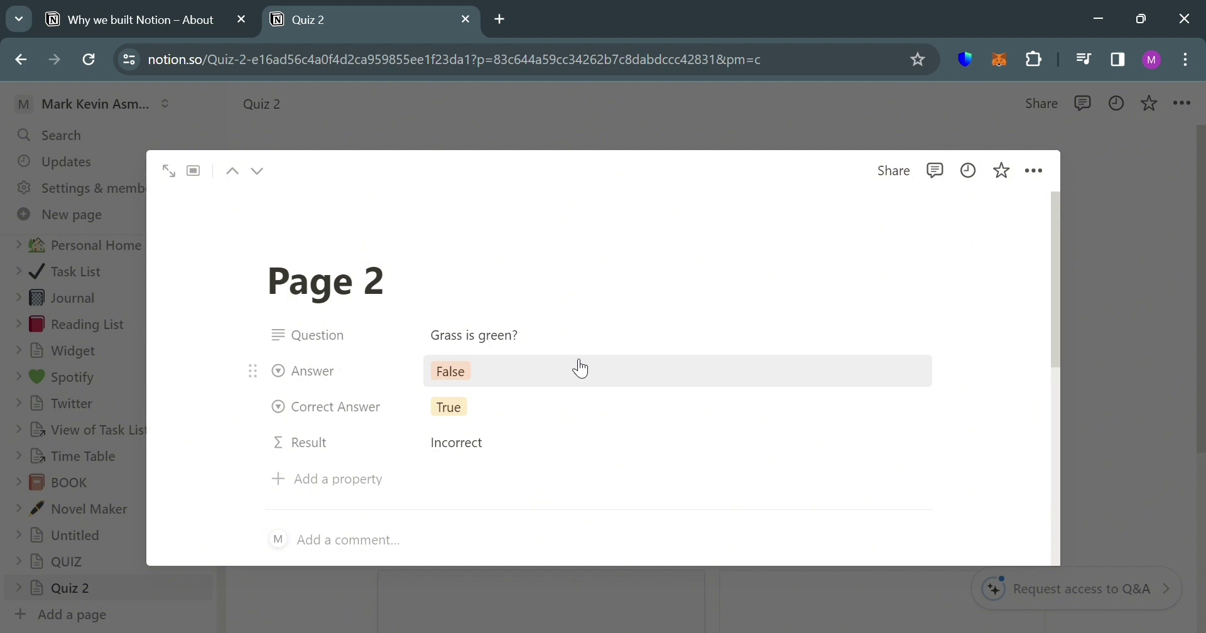
# - Colour the Answer property's True option green
pyautogui.click(570, 367)
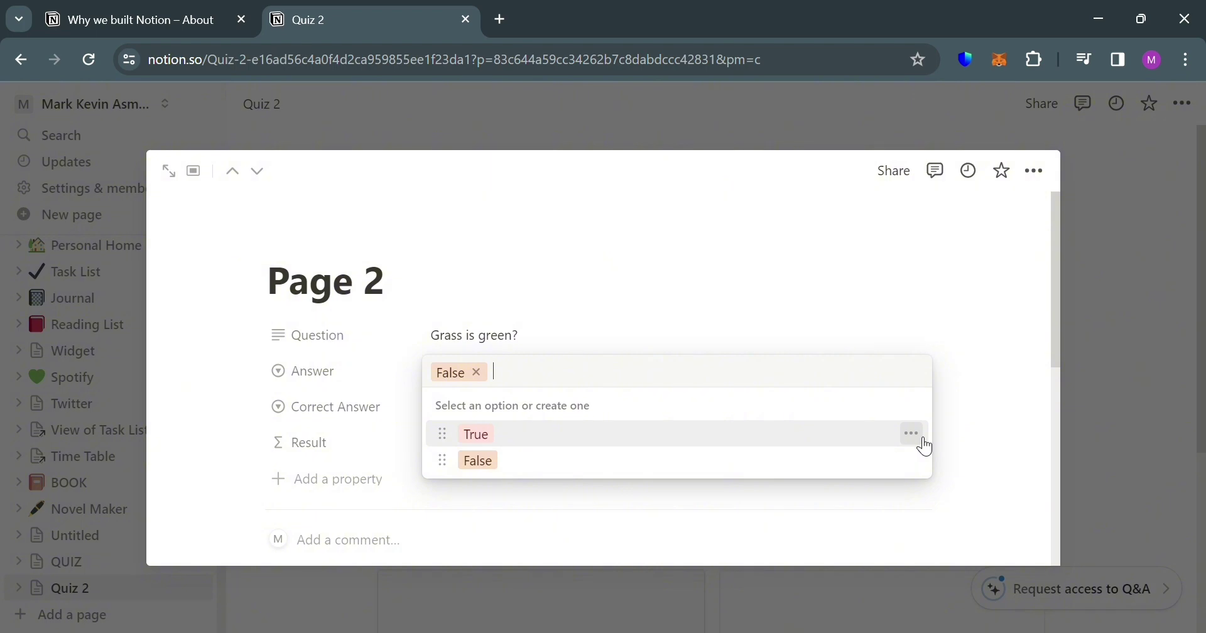
pyautogui.click(912, 435)
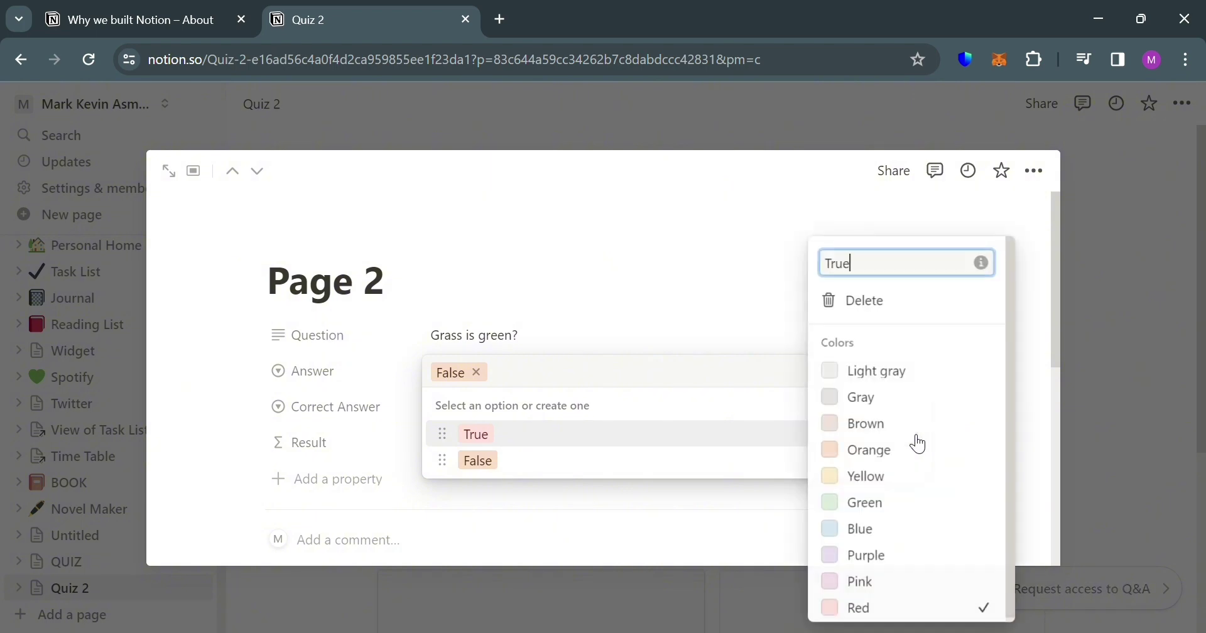
pyautogui.click(881, 506)
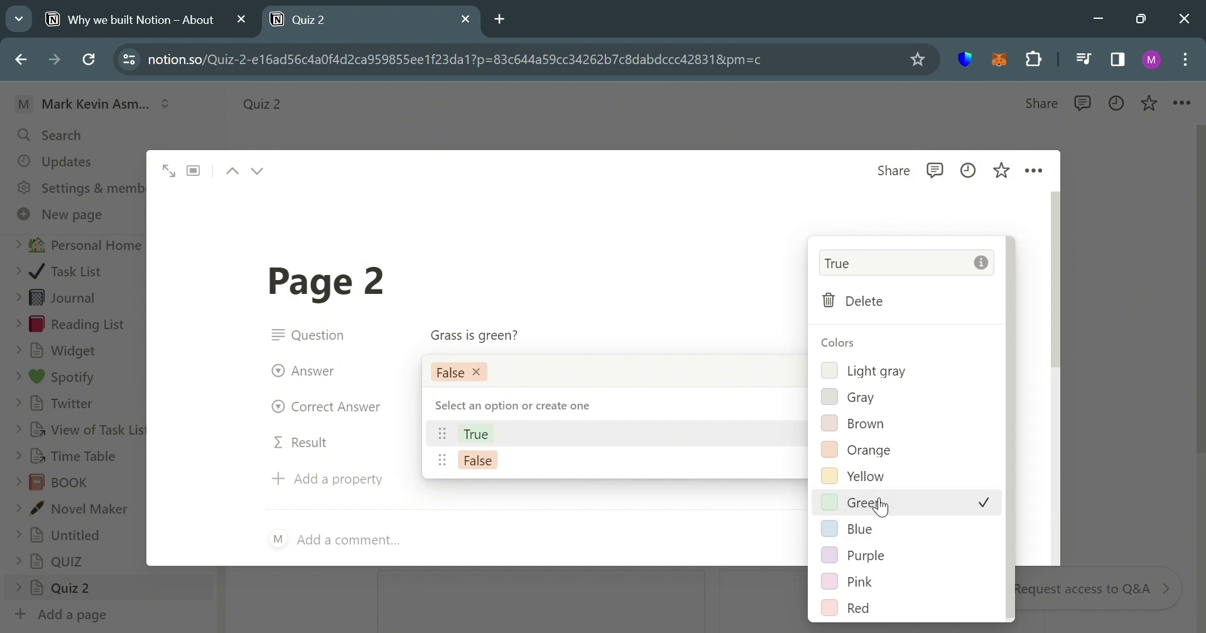
pyautogui.click(775, 468)
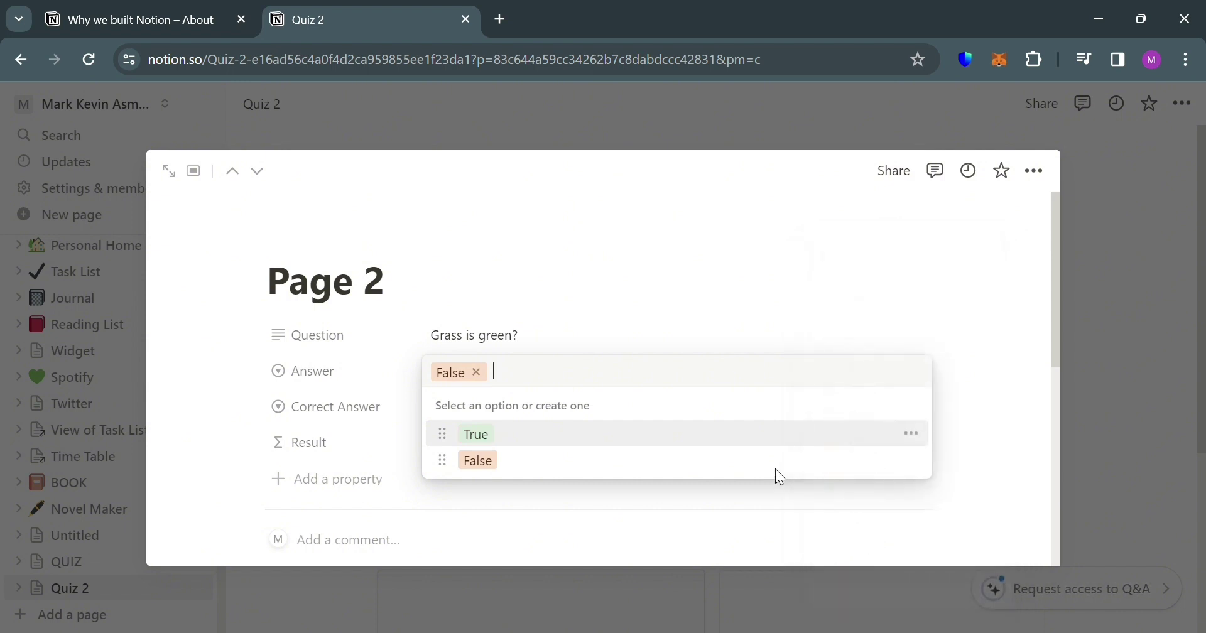
pyautogui.click(858, 563)
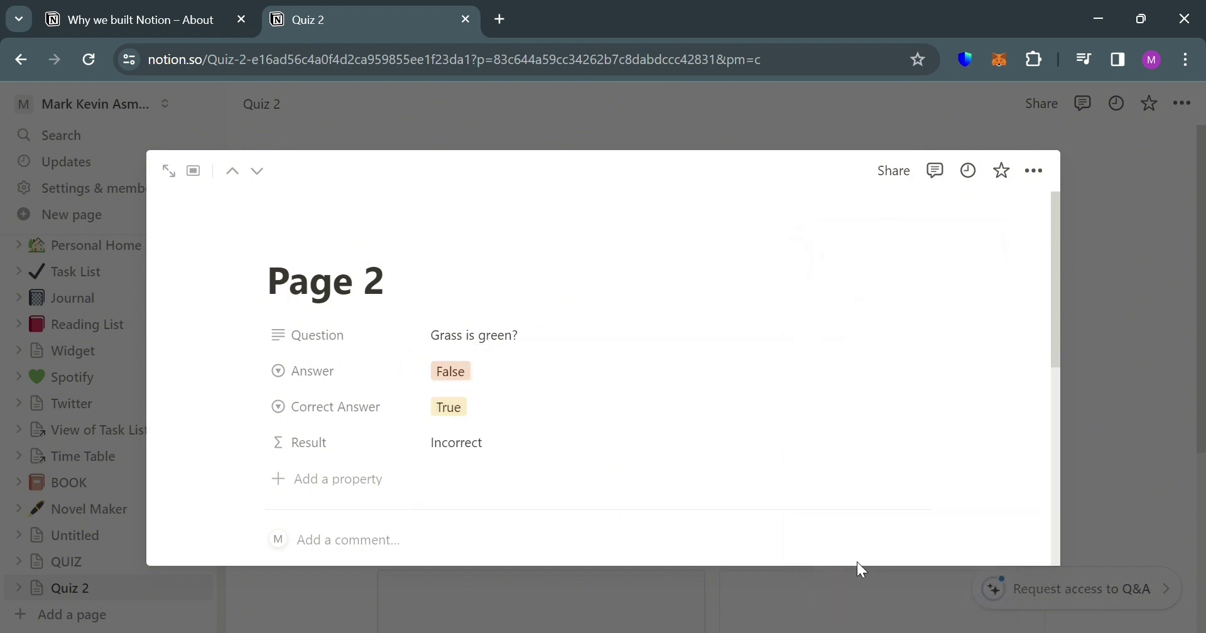
# - Colour the Answer property's False option red
pyautogui.click(633, 394)
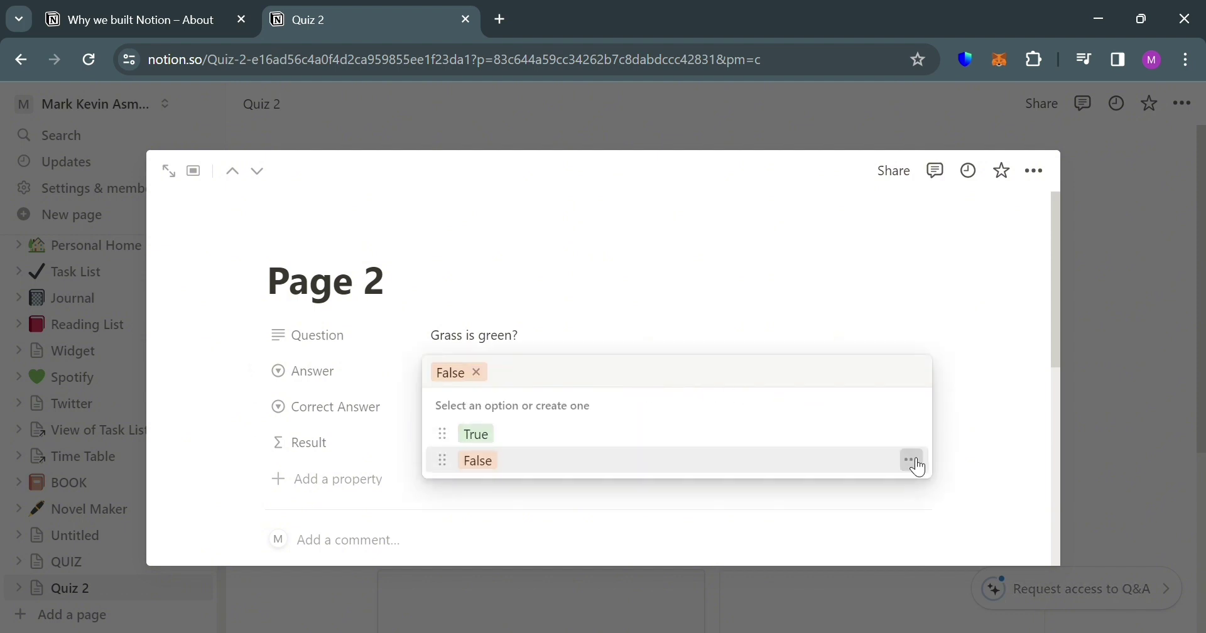
pyautogui.click(912, 462)
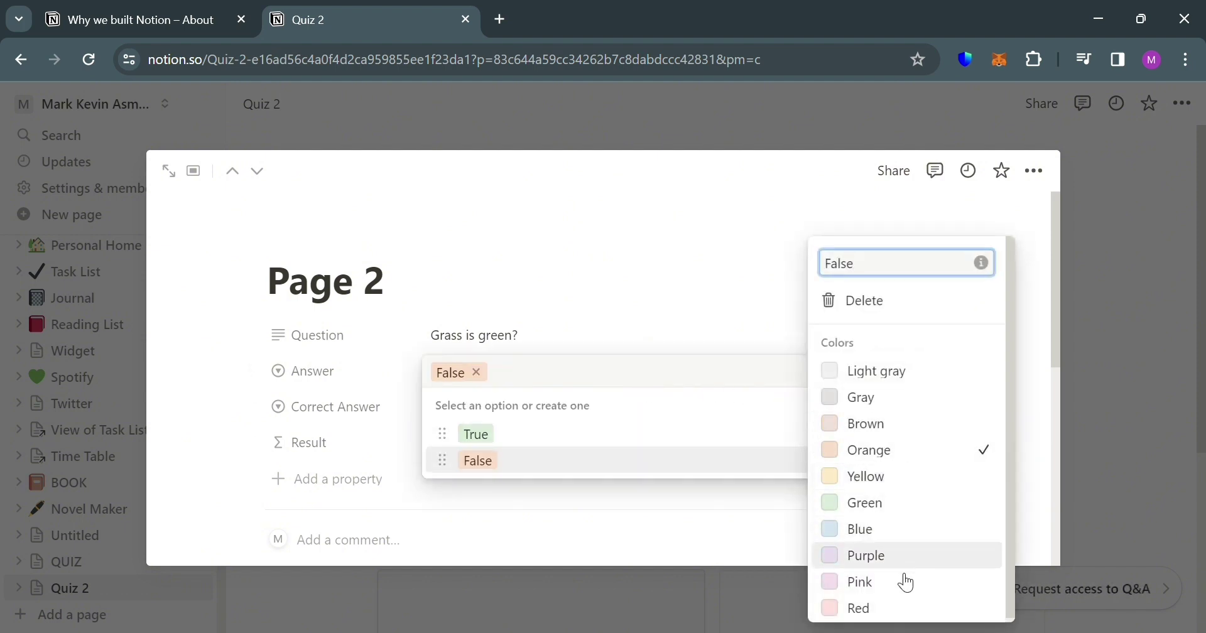
pyautogui.click(889, 608)
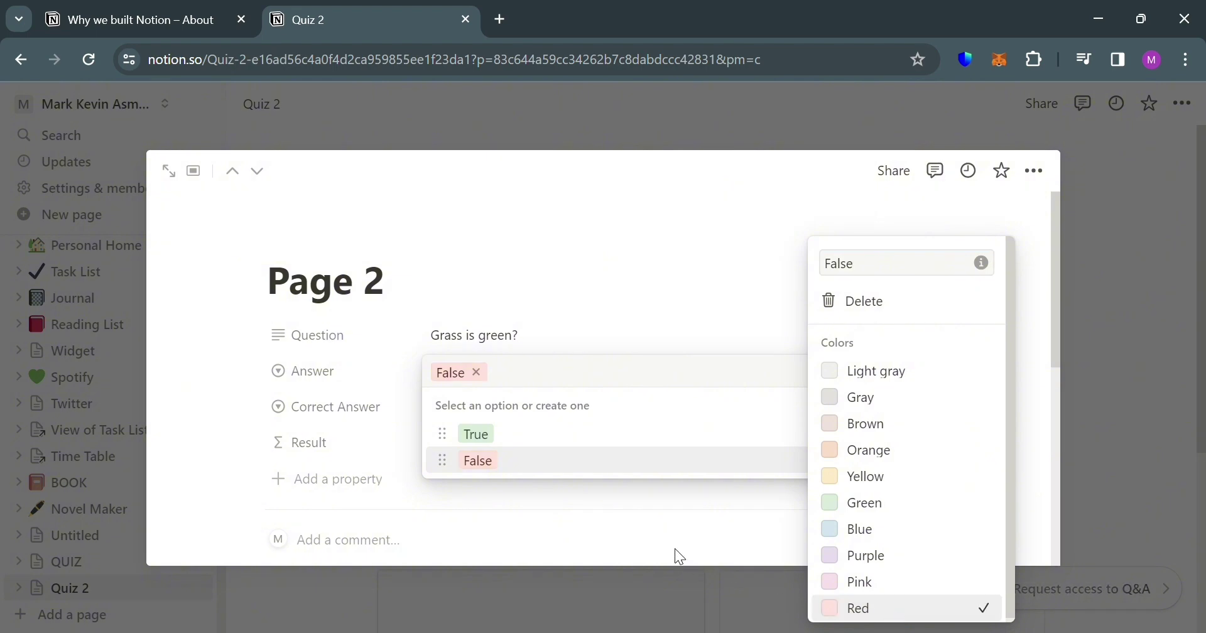
pyautogui.press('Escape')
pyautogui.press('Escape')
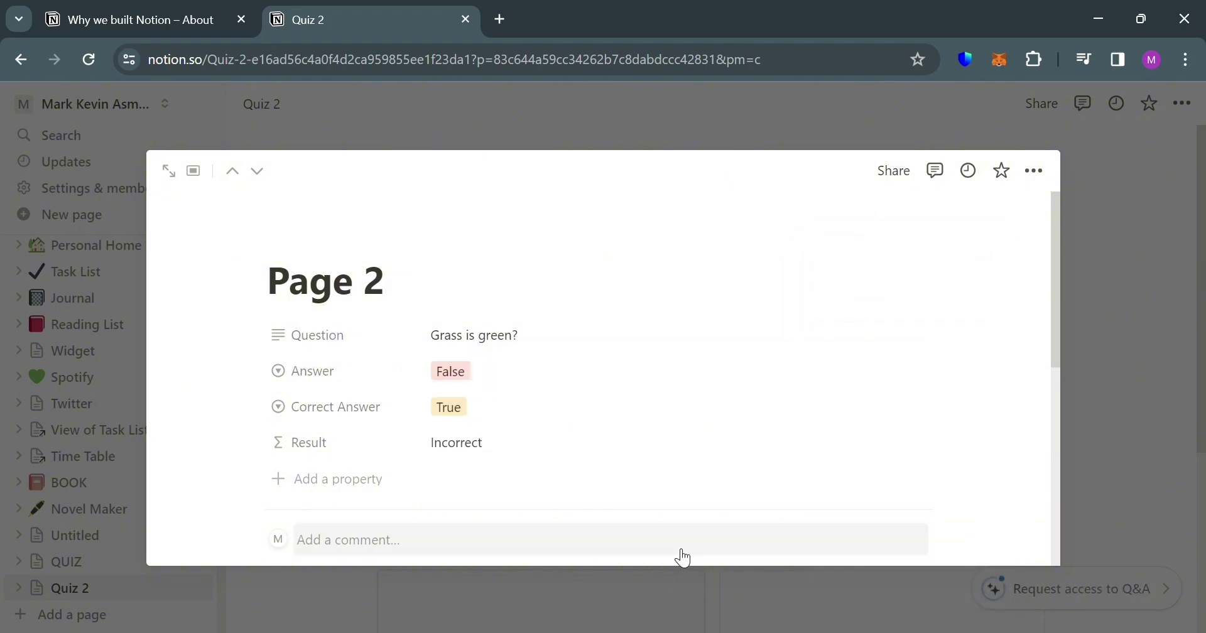
pyautogui.click(574, 404)
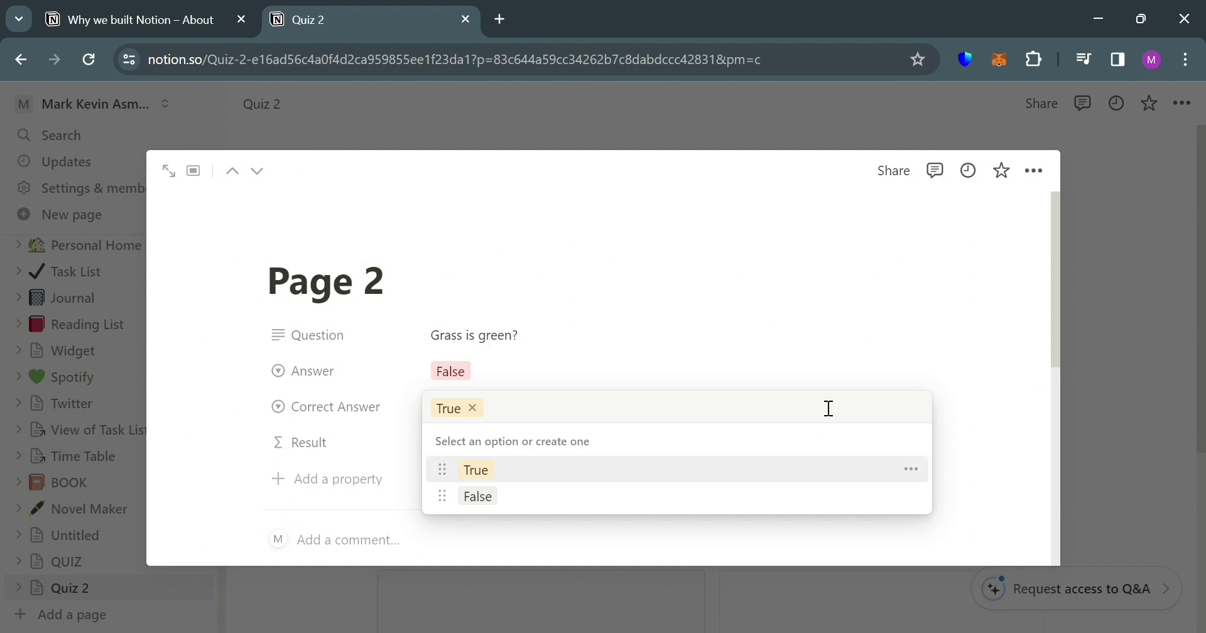
pyautogui.click(1003, 421)
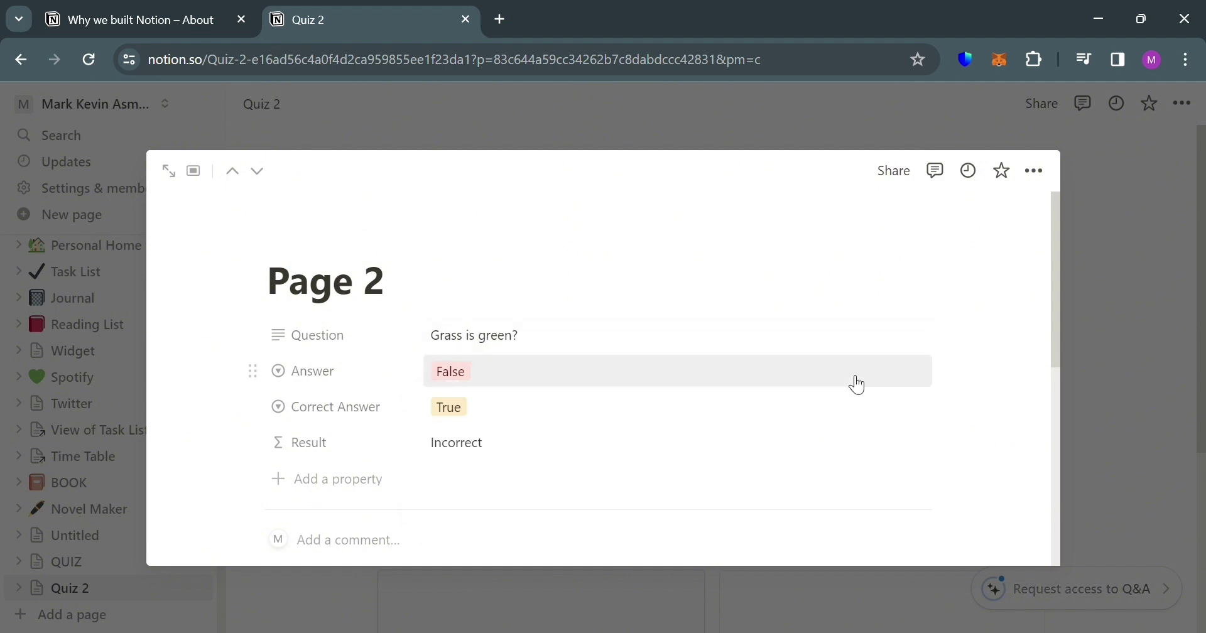
# - Close Page 2, go to the QUIZ page and open the Short Answer card
pyautogui.scroll(-1, 858, 384)
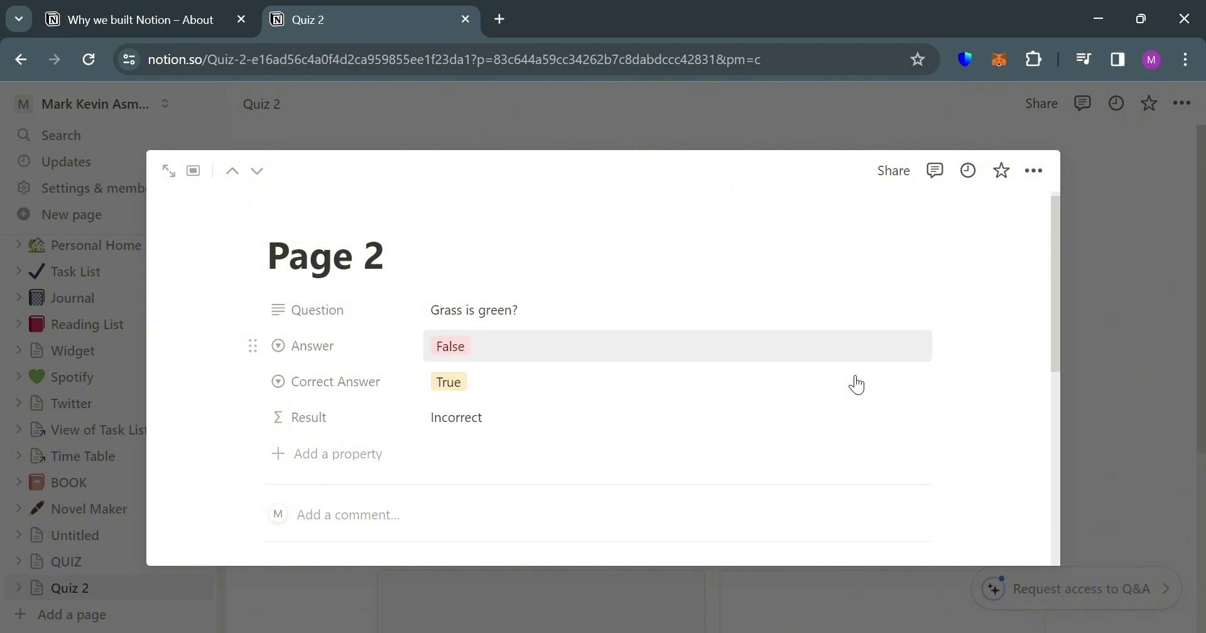
pyautogui.scroll(-3, 854, 384)
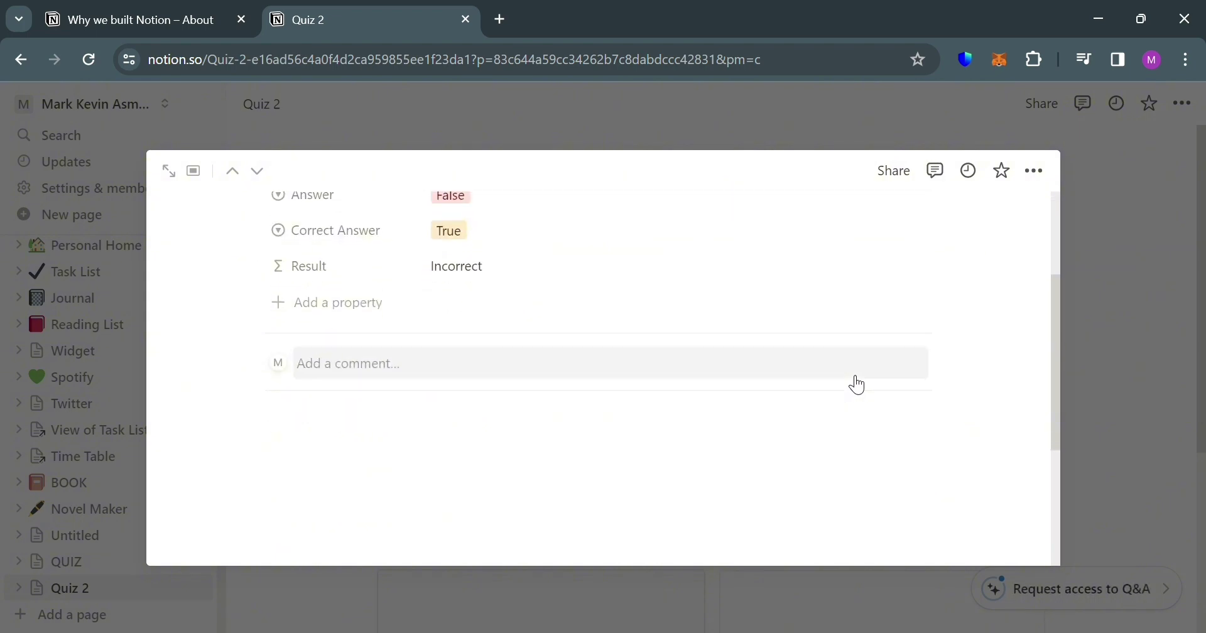
pyautogui.click(1163, 360)
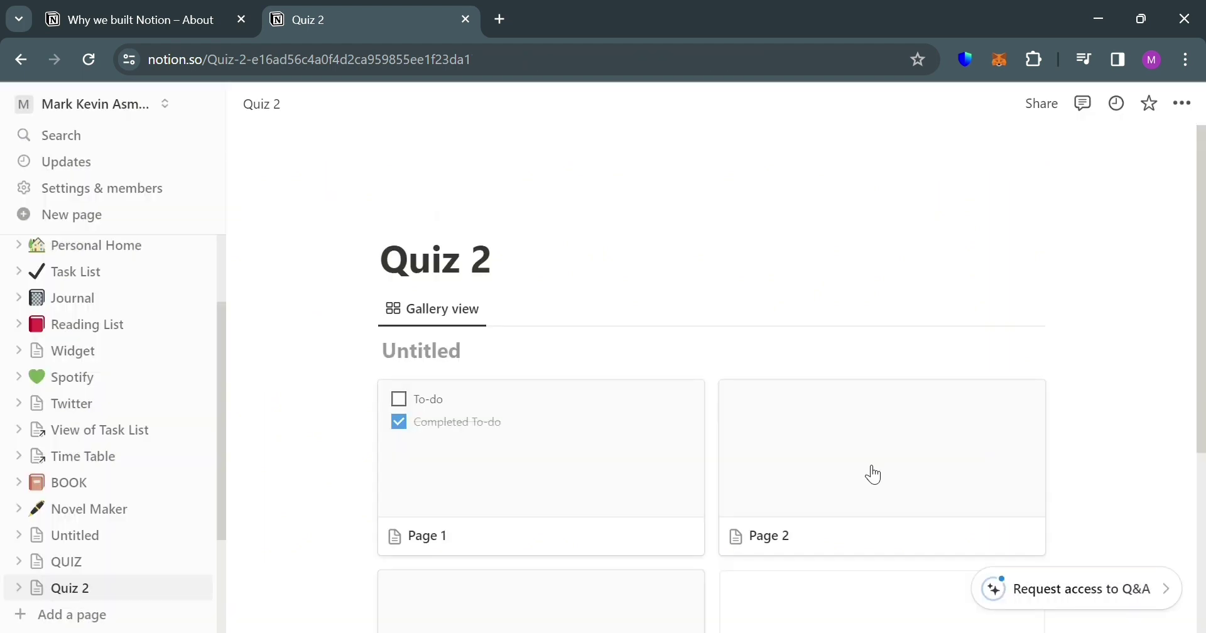
pyautogui.click(131, 576)
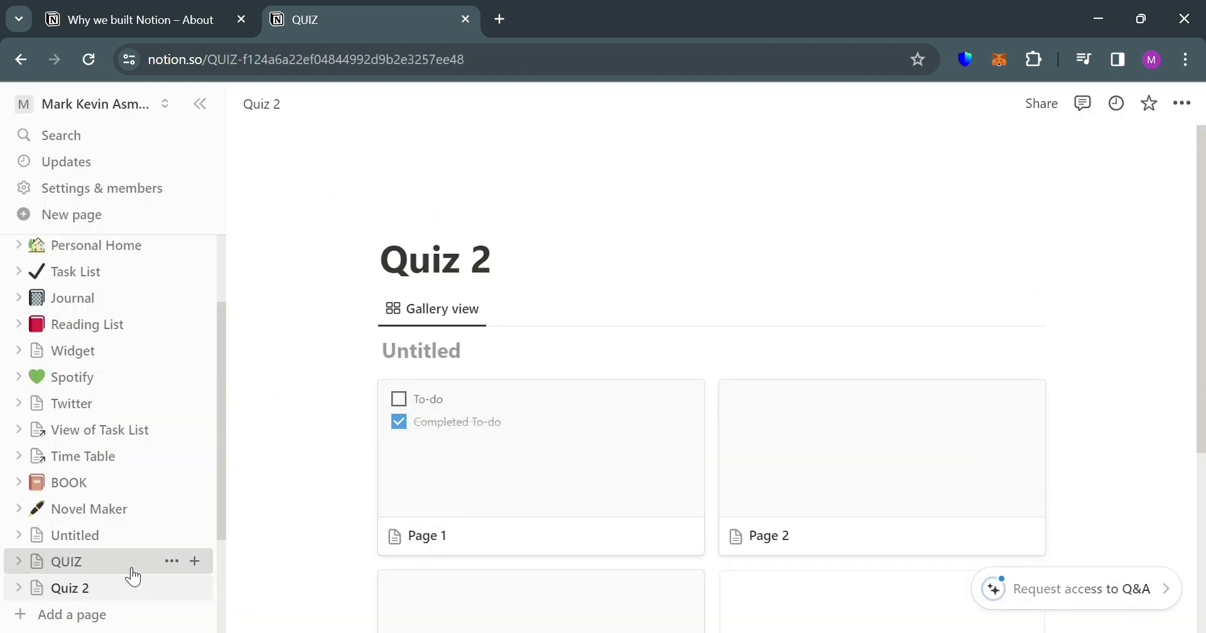
pyautogui.click(598, 449)
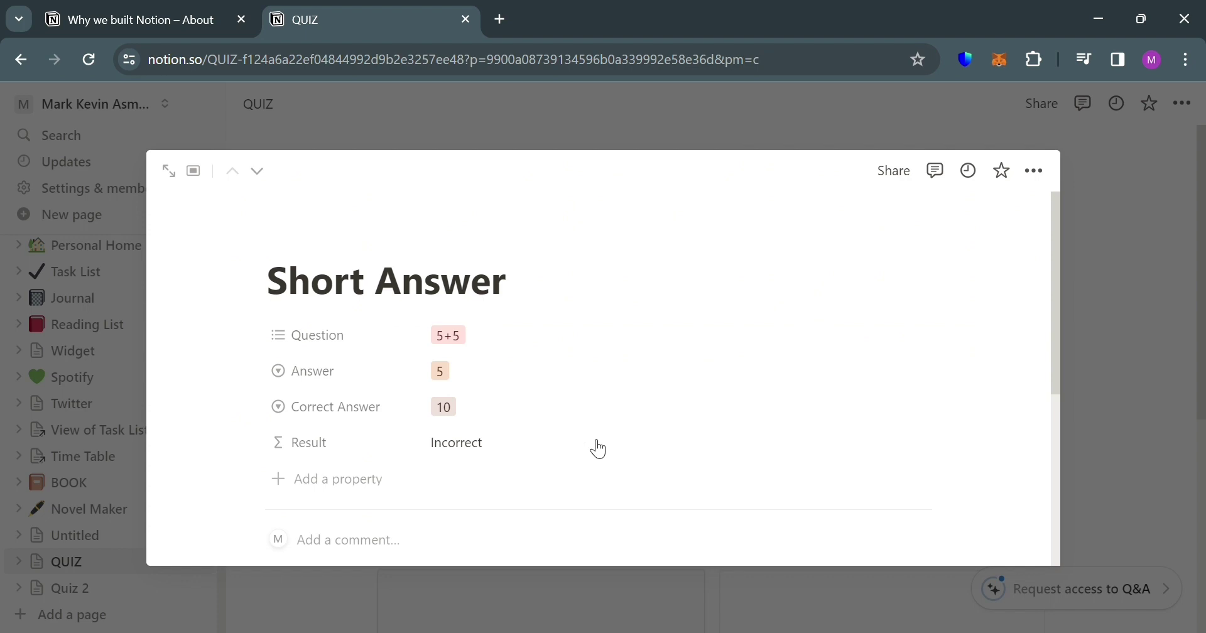